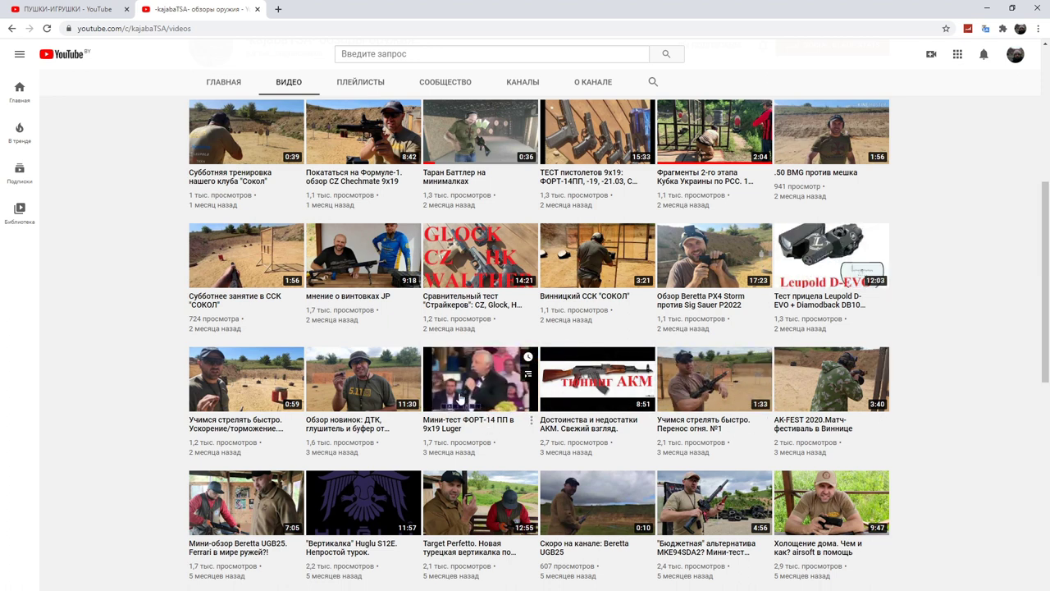
Look through the uploaded videos on the -kajabaTSA- обзоры оружия channel page
scroll(461, 394, "down", 2)
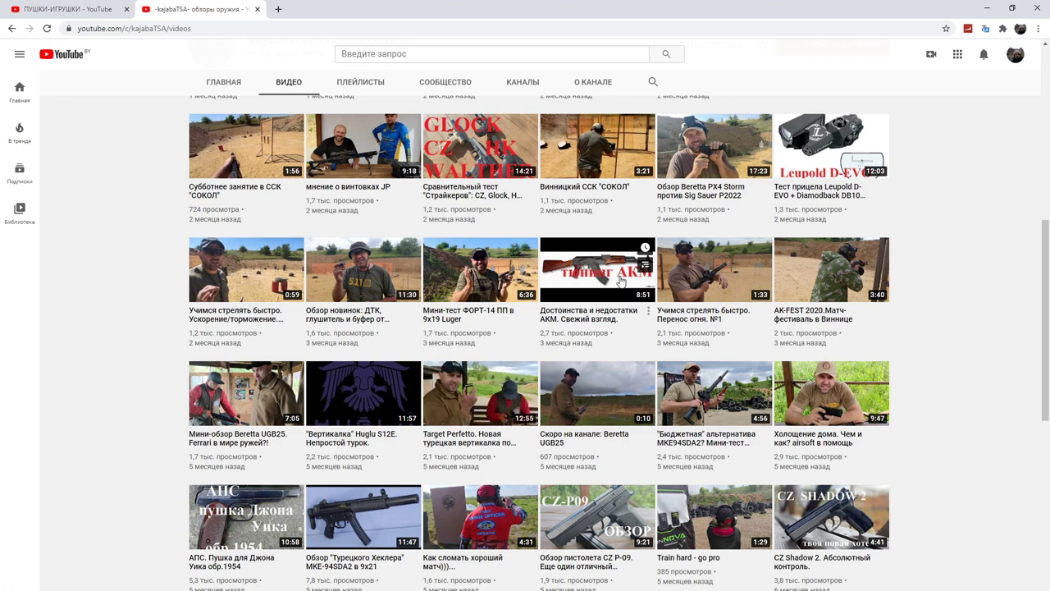
scroll(644, 254, "up", 9)
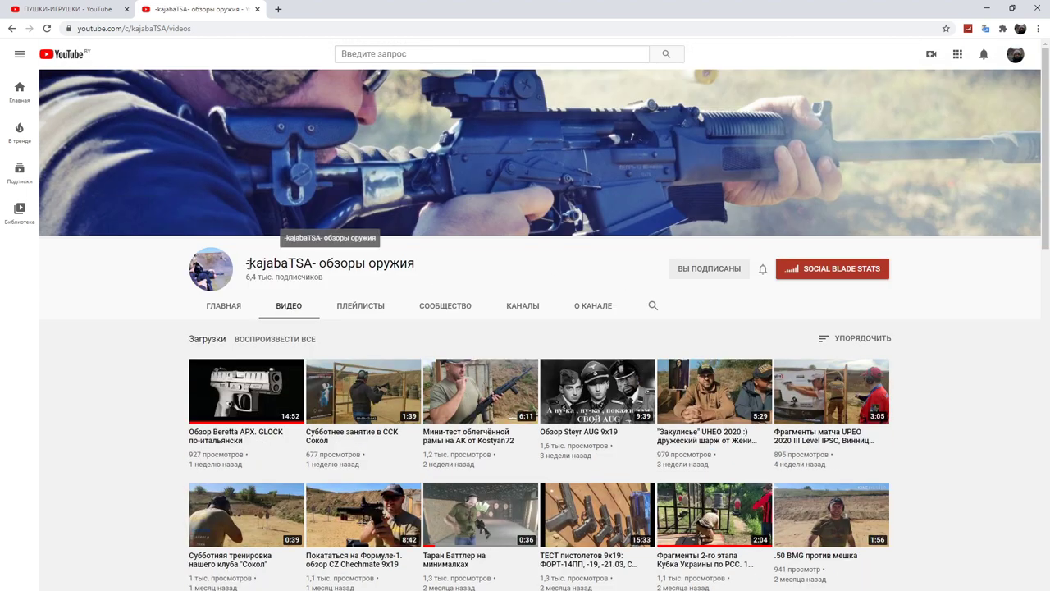
scroll(465, 385, "down", 2)
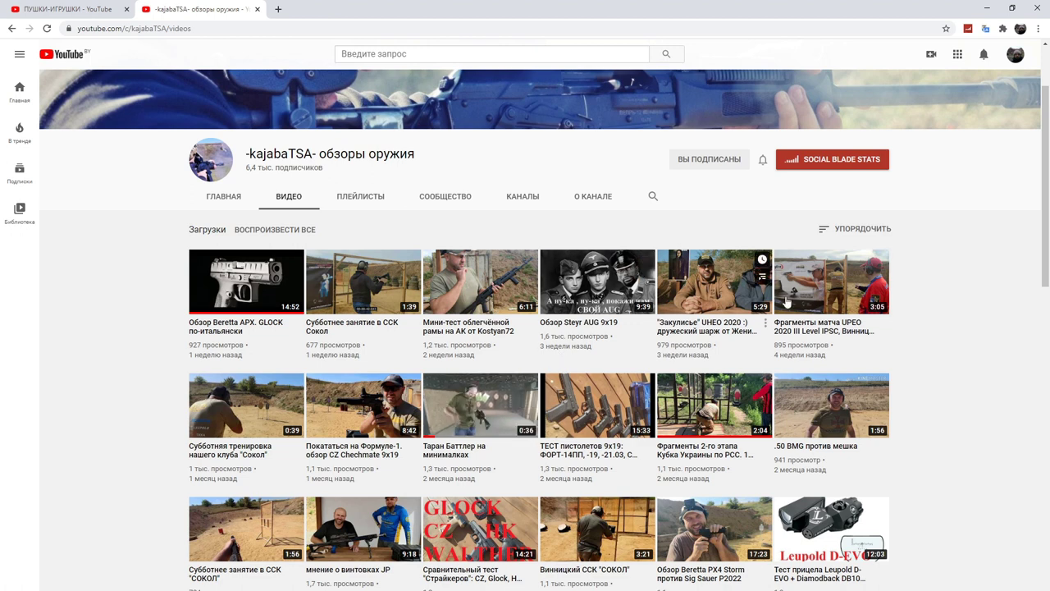
scroll(523, 346, "down", 4)
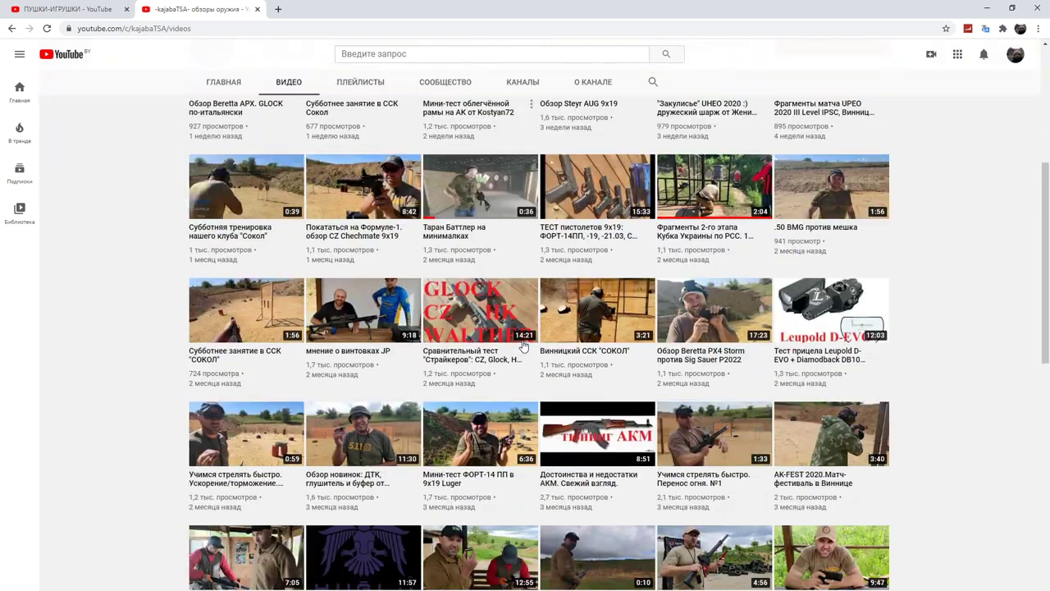
scroll(525, 346, "up", 6)
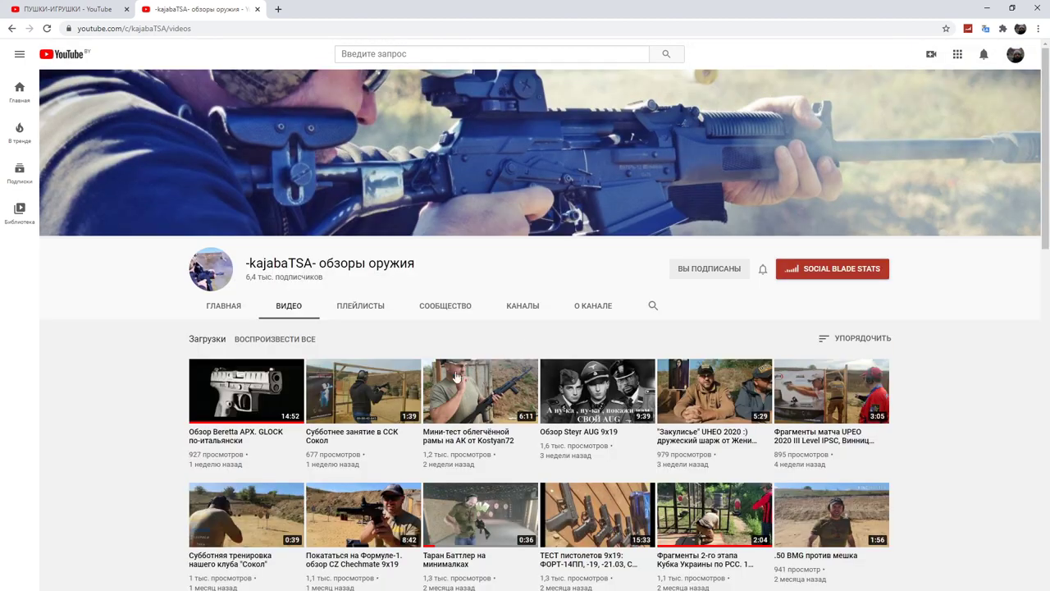
scroll(256, 392, "down", 4)
scroll(722, 369, "down", 4)
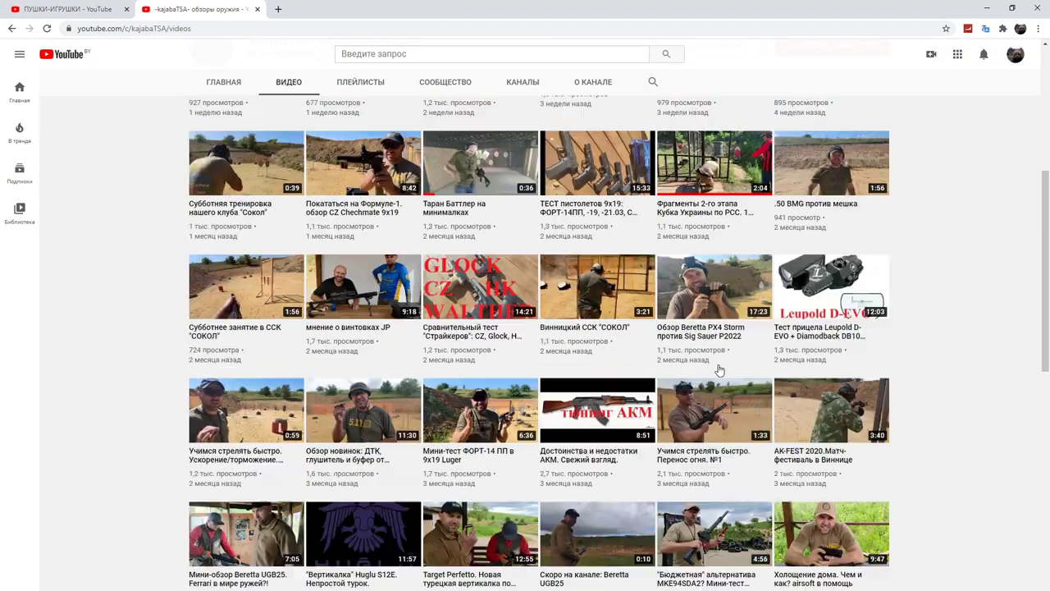
scroll(742, 357, "down", 4)
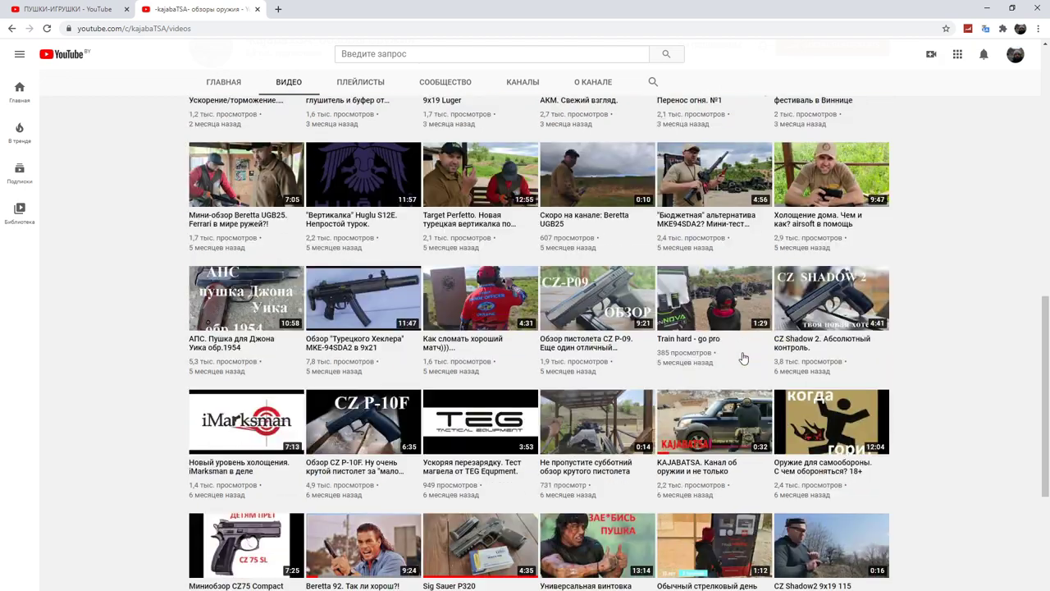
scroll(647, 344, "up", 10)
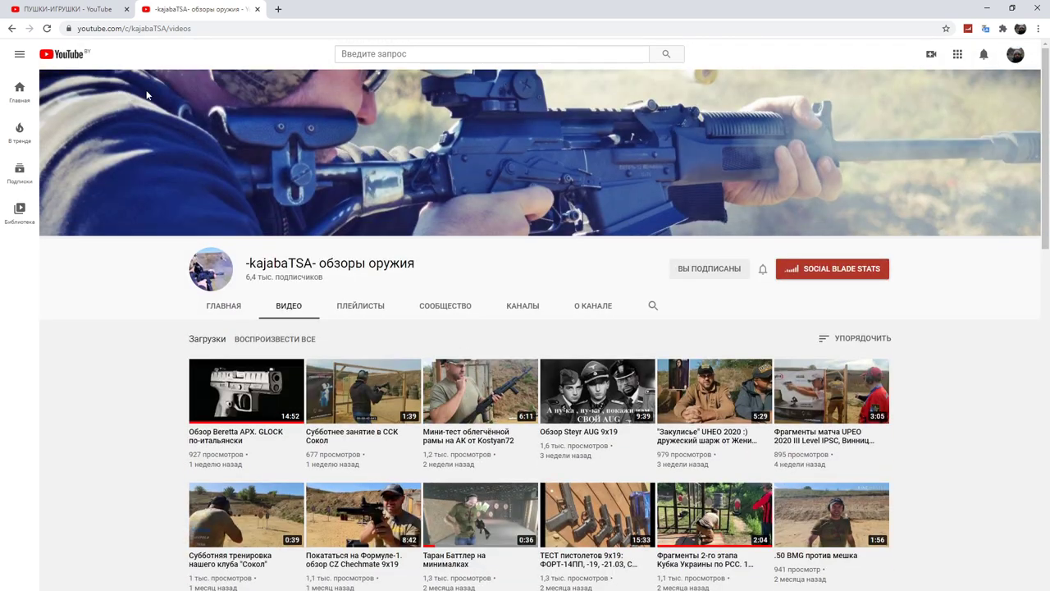
Open the video "Спасёт ли шлем в STANDOFF ? Проверим!" from the uploads of the ПУШКИ-ИГРУШКИ channel
left_click(83, 7)
left_click(212, 10)
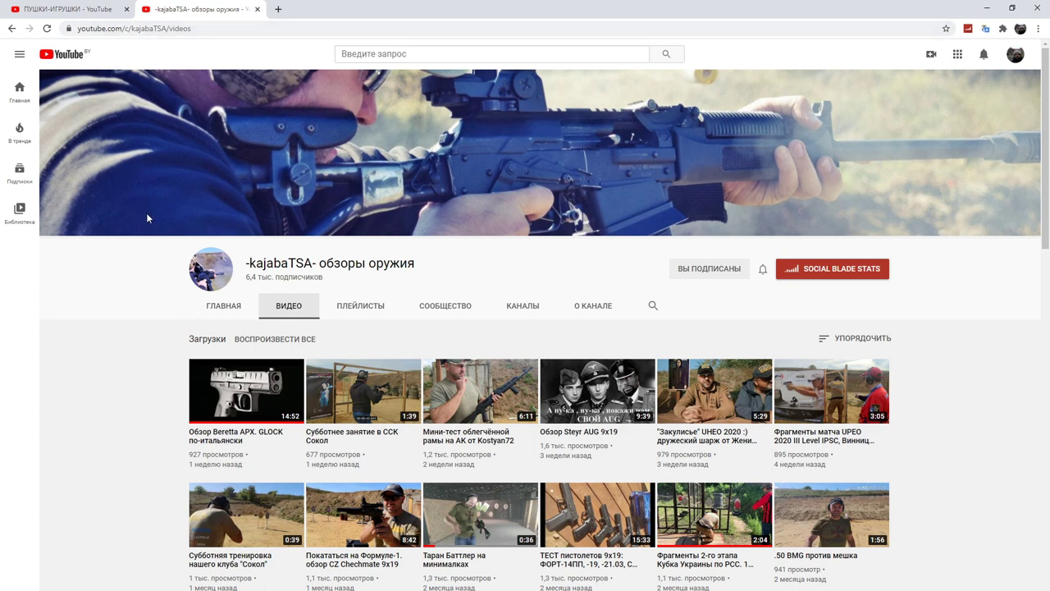
left_click(80, 11)
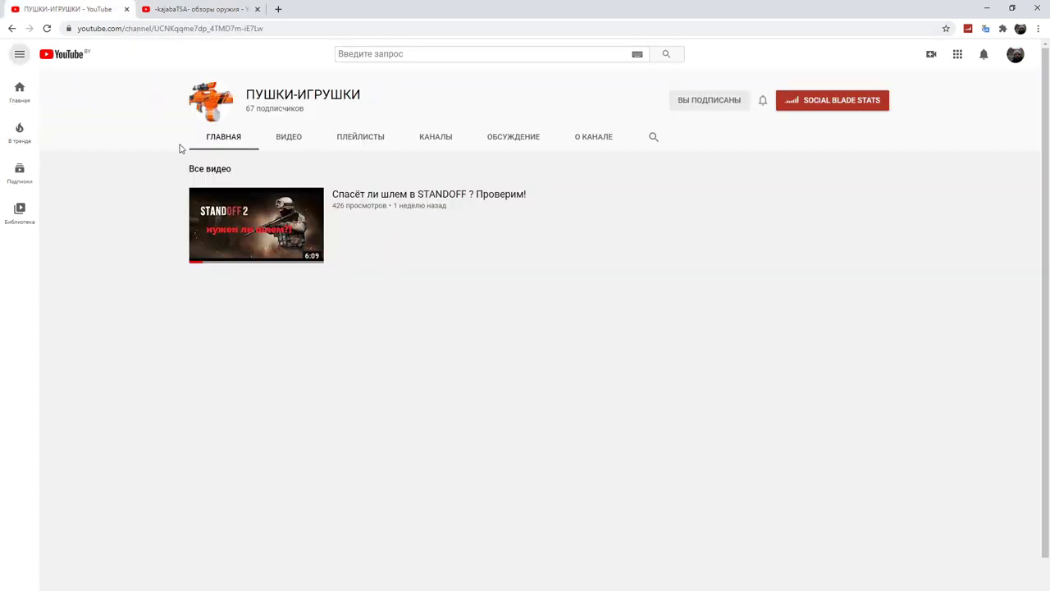
left_click(288, 138)
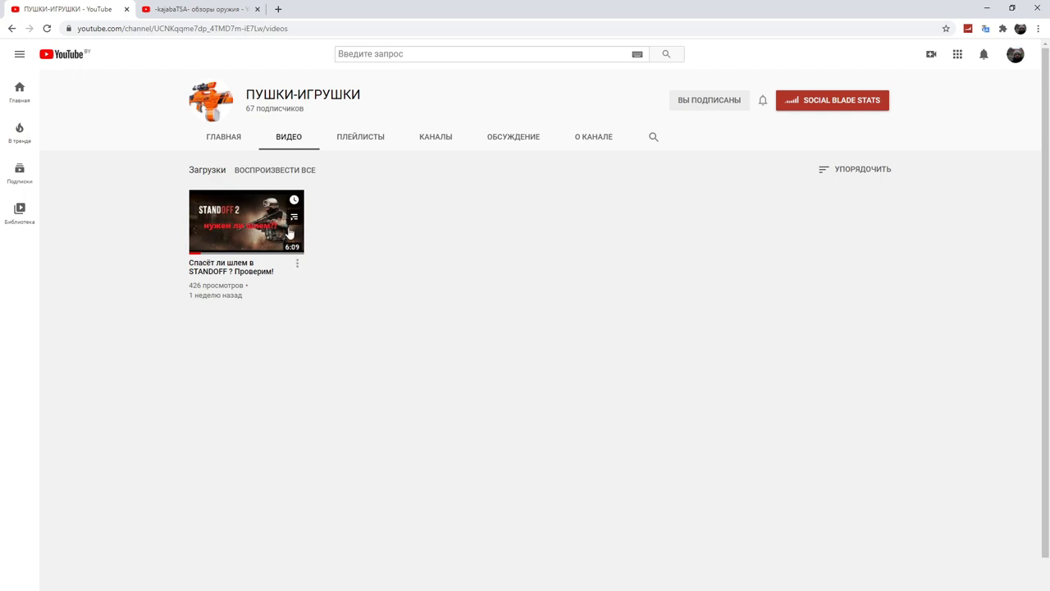
left_click(255, 228)
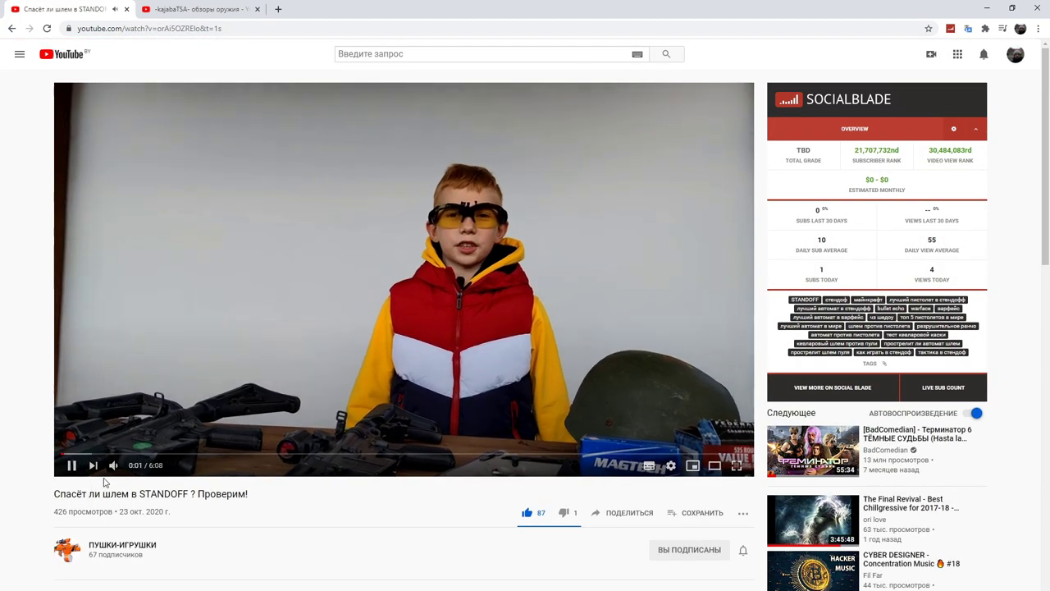
Mute the video, skip through it to about 4:24, pause it and return to the -kajabaTSA- channel page
left_click(113, 465)
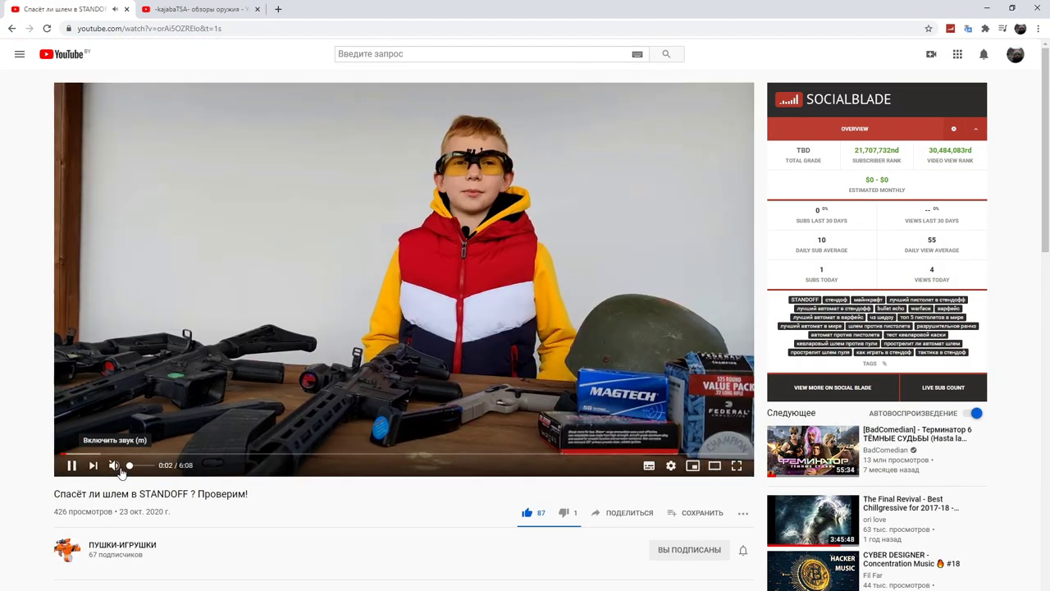
left_click(259, 454)
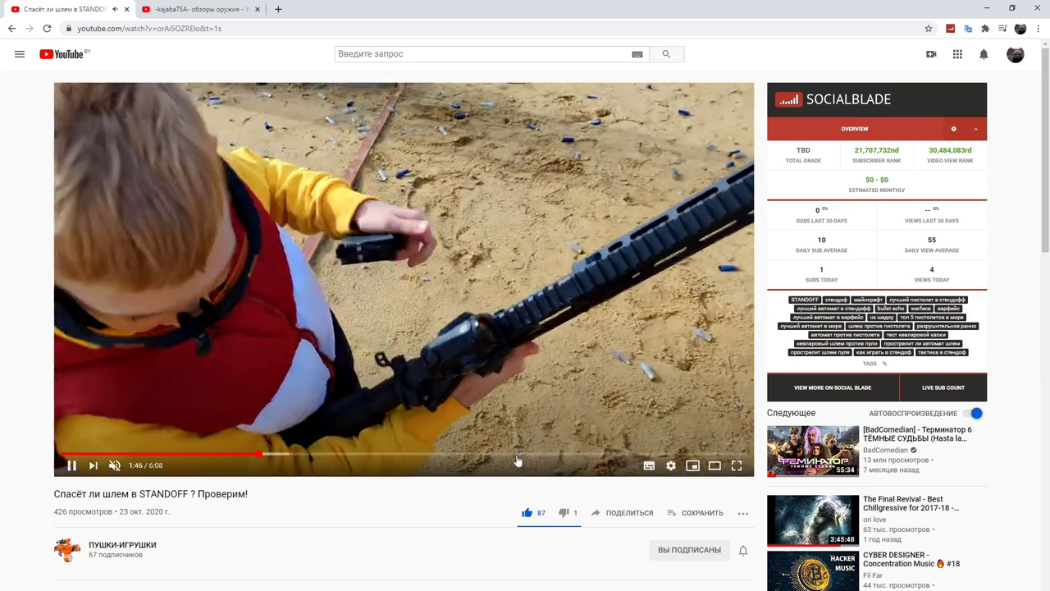
left_click(551, 454)
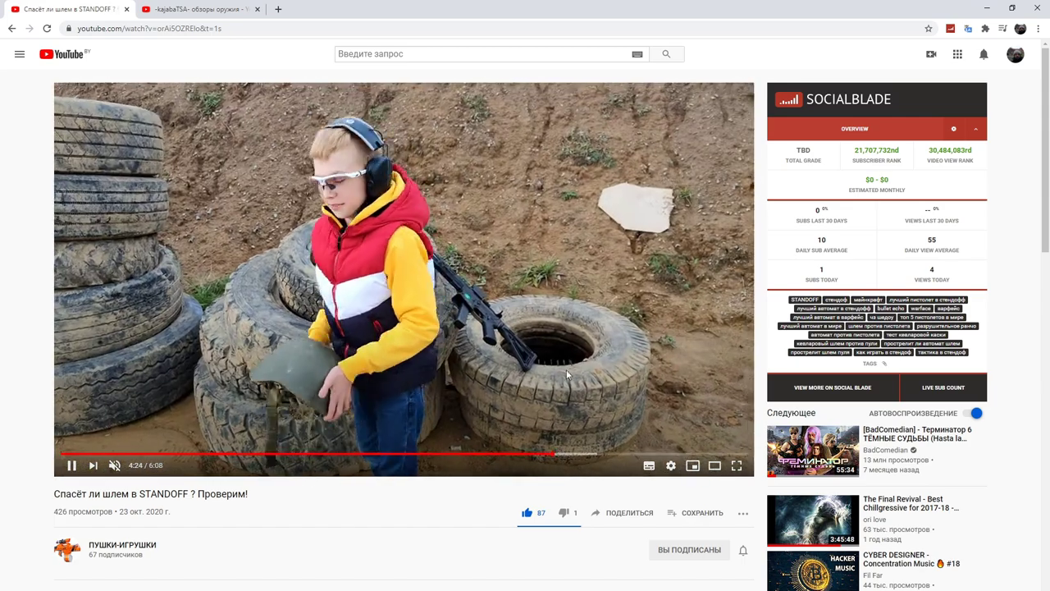
scroll(609, 283, "down", 3)
scroll(613, 267, "up", 3)
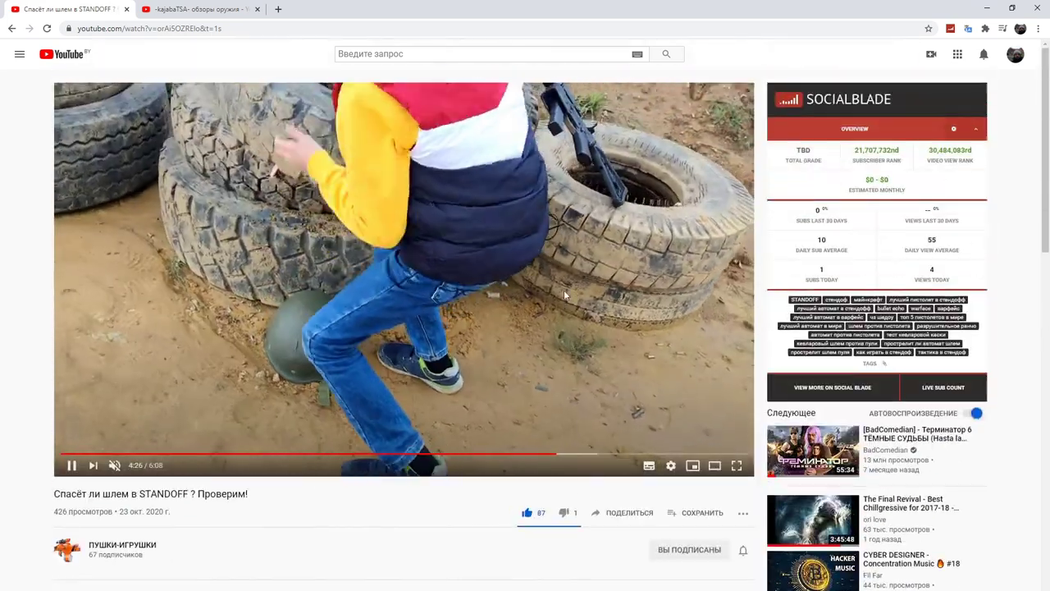
left_click(379, 295)
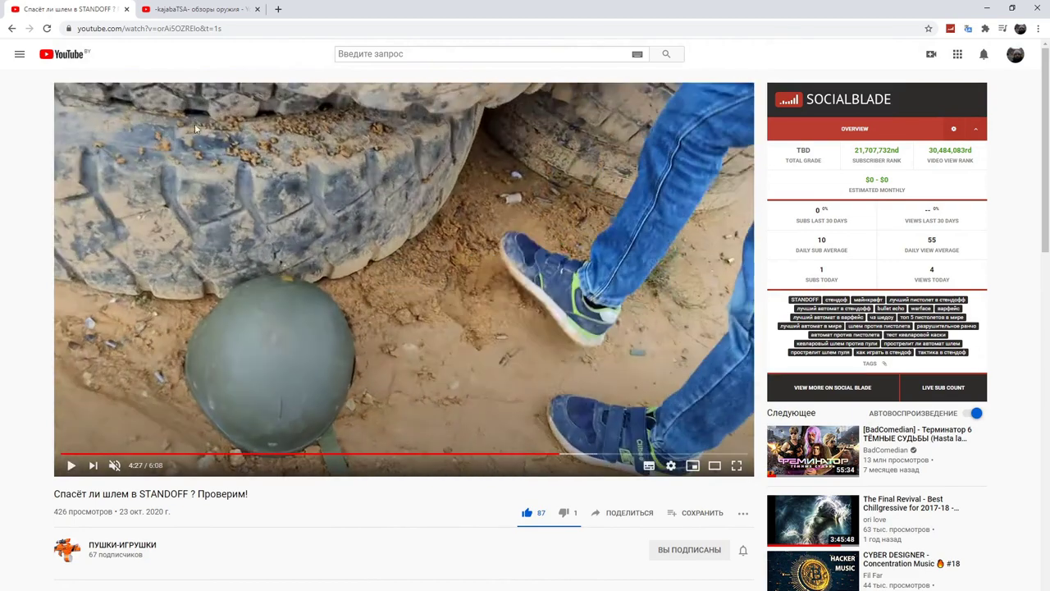
left_click(185, 9)
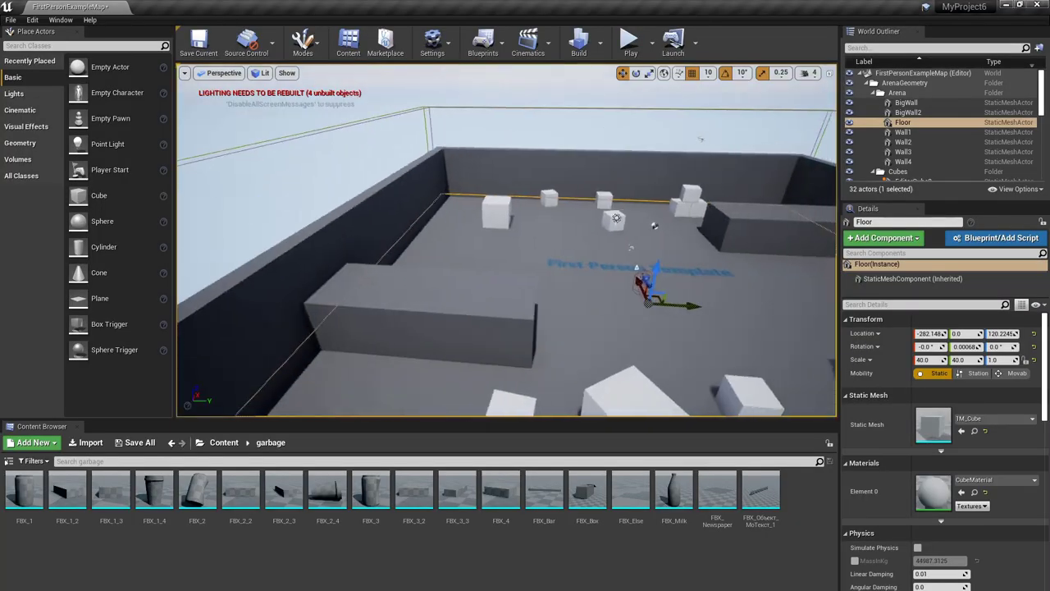
In Unreal Editor, create a new landscape under the arena with the number of components set to 1 × 1
left_click(303, 45)
left_click(326, 82)
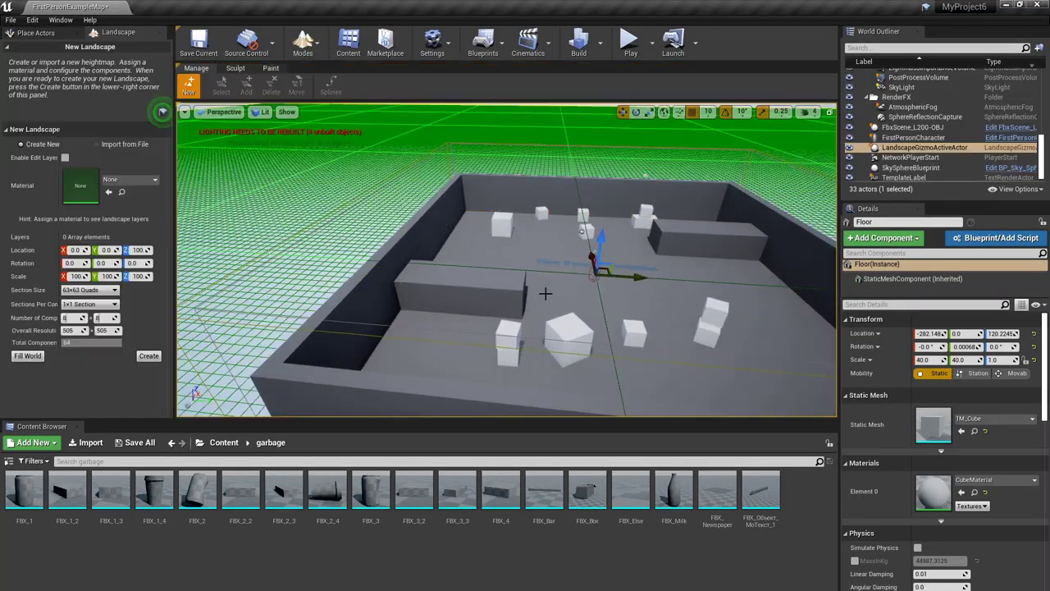
right_click_drag(546, 294, 459, 254)
left_click_drag(104, 318, 82, 319)
left_click_drag(70, 318, 49, 318)
right_click_drag(460, 271, 557, 287)
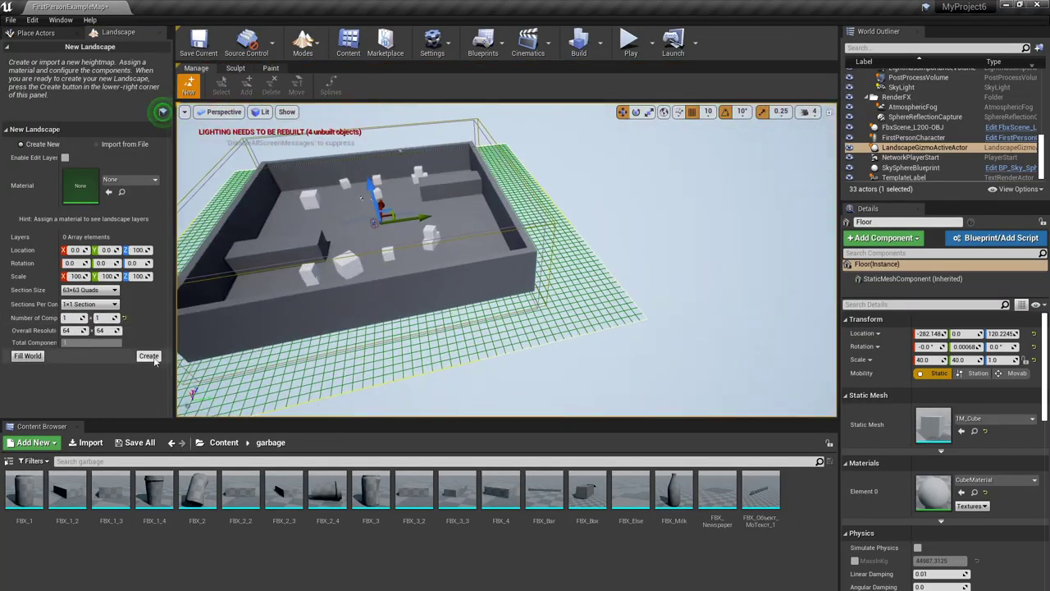
left_click(149, 356)
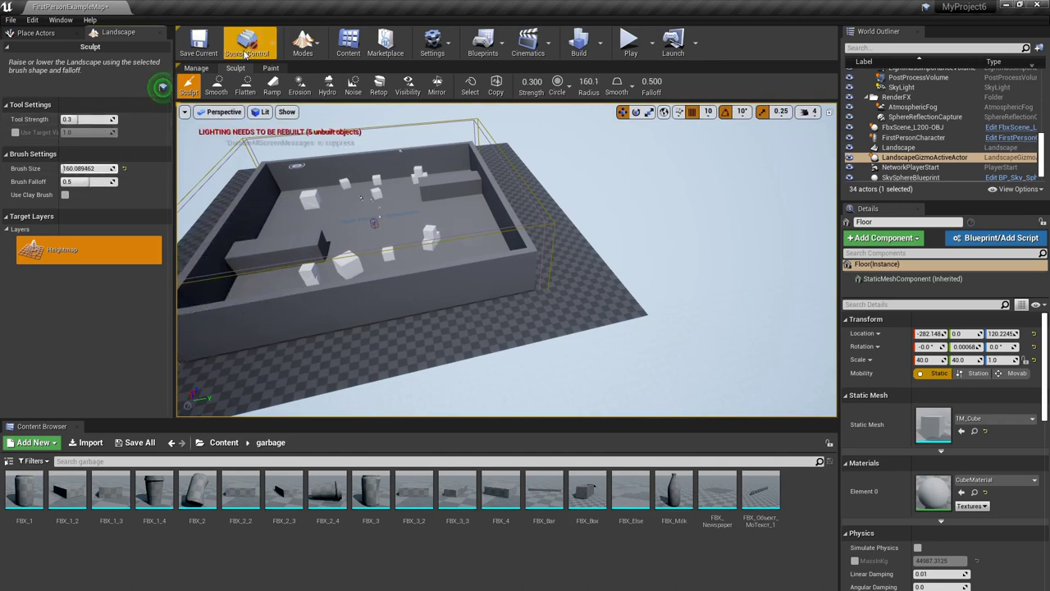
Return to object selection mode and delete the arena's Floor mesh
left_click(302, 45)
left_click(326, 70)
right_click_drag(492, 238, 497, 288)
left_click(516, 255)
left_click(497, 288)
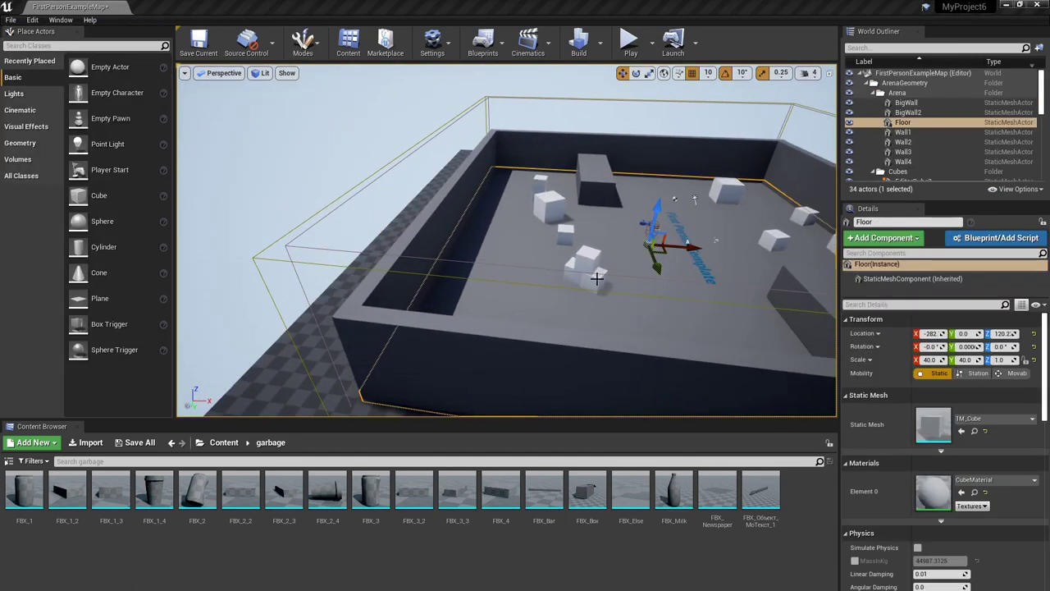
right_click_drag(596, 279, 465, 240)
key("Delete")
Drop Wall3, its adjoining wall and Wall4 down onto the landscape surface
left_click(465, 240)
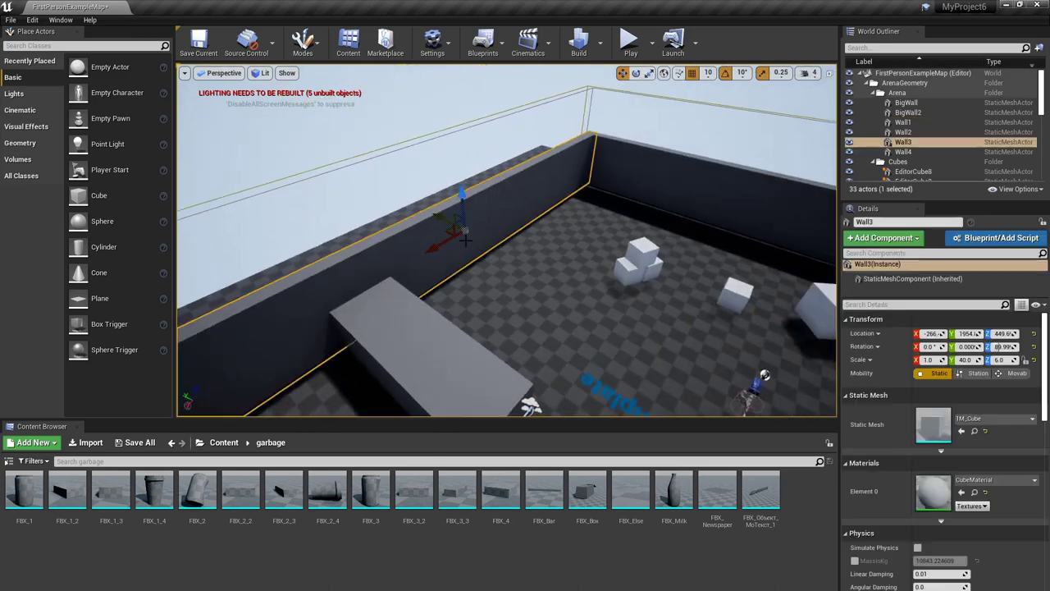
key("End")
left_click(631, 182)
key("End")
right_click_drag(631, 182, 545, 252)
left_click(546, 252)
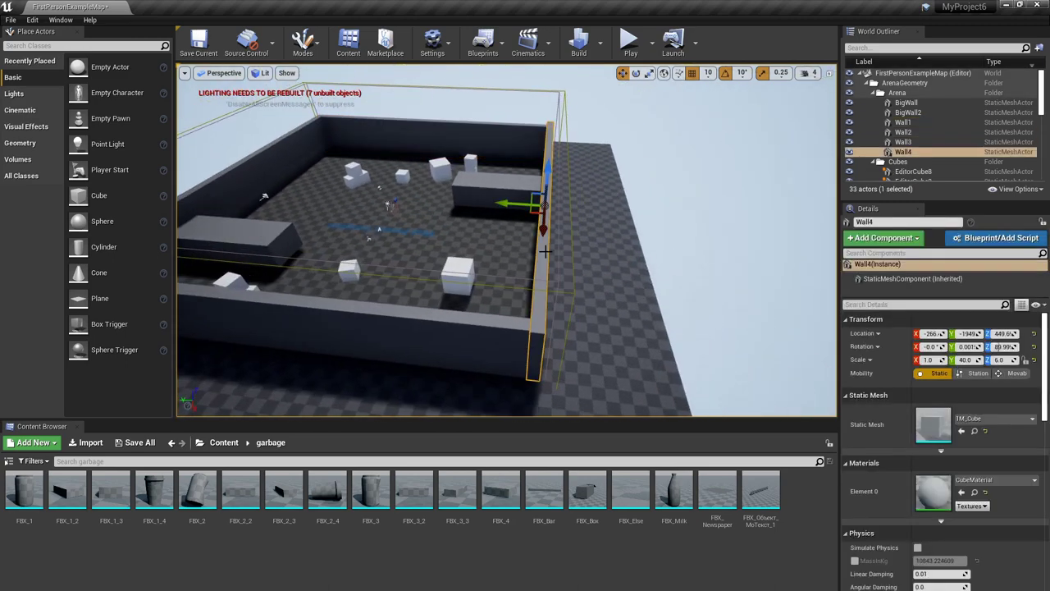
Enlarge the LightmassImportanceVolume around the arena to a scale of about 1.5 in X and 1.6 in Y
left_click(570, 269)
right_click_drag(678, 274, 671, 275)
left_click(648, 74)
right_click_drag(548, 190, 648, 184)
left_click_drag(450, 238, 422, 239)
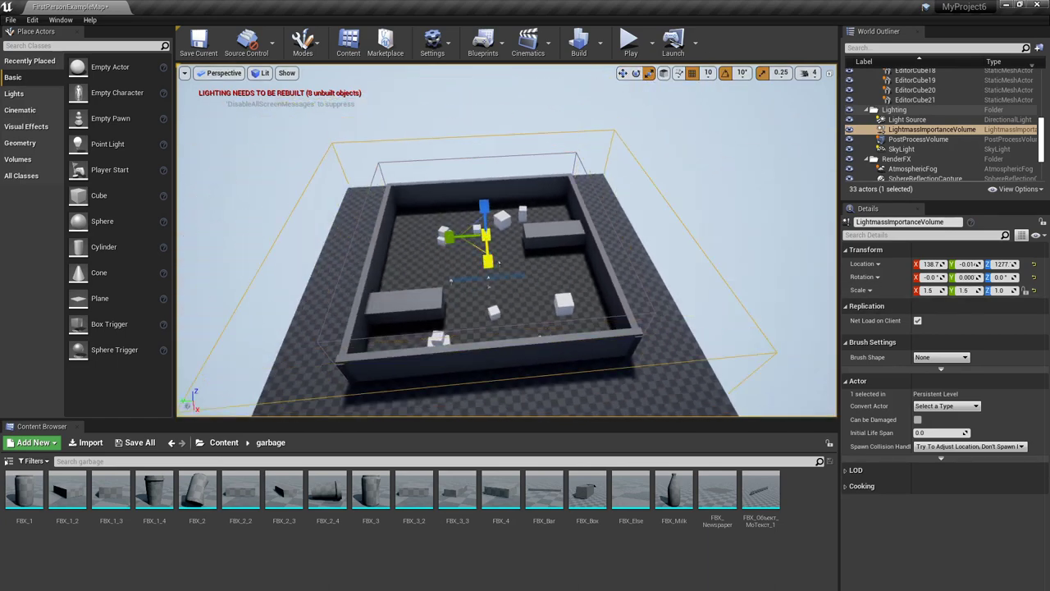
right_click_drag(490, 268, 620, 266)
mouse_move(440, 263)
left_mouse_down()
mouse_move(461, 262)
mouse_move(432, 265)
left_mouse_up()
Enlarge the PostProcessVolume to a scale of 32.5 in X and 32.25 in Y and shift it to cover the landscape
left_click(622, 74)
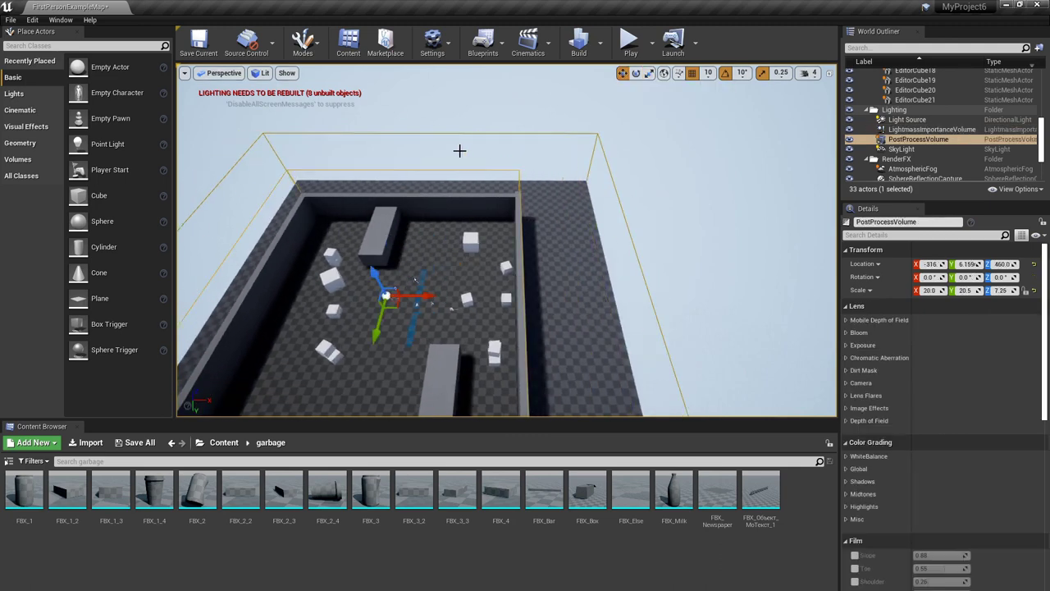
left_click(918, 139)
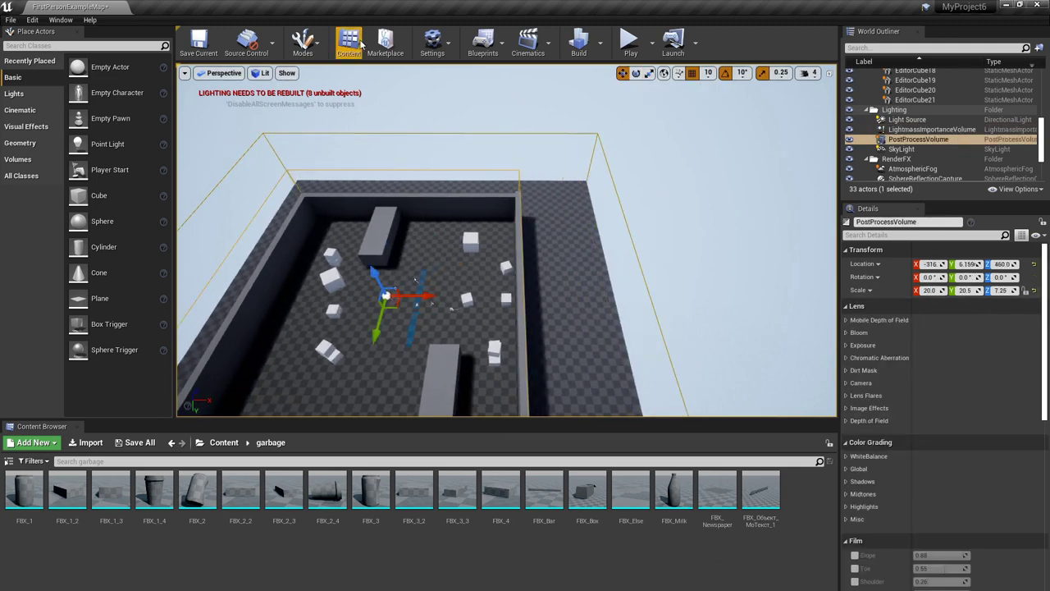
left_click_drag(428, 298, 492, 300)
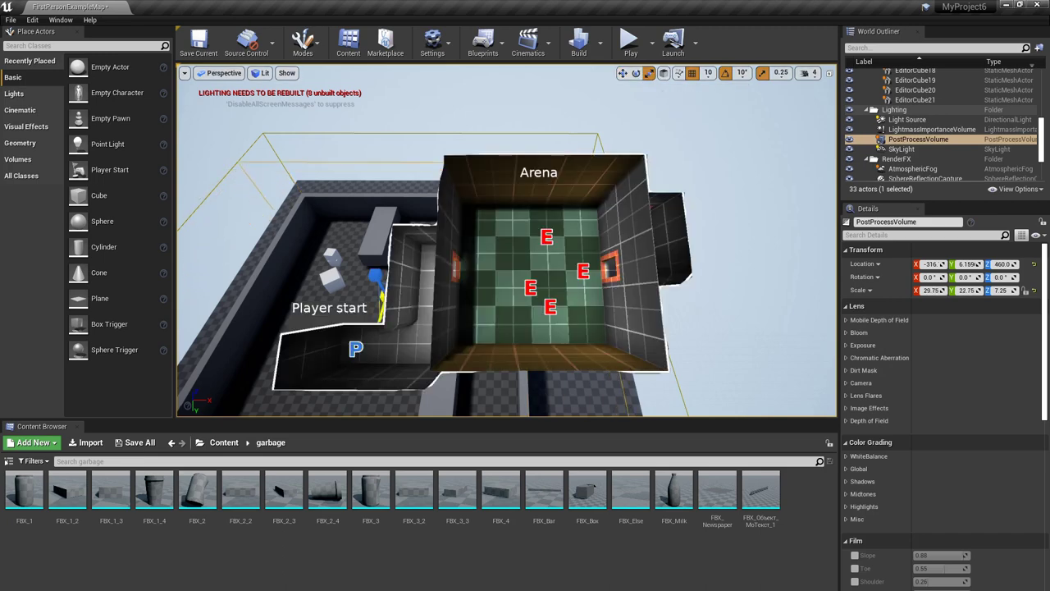
right_click_drag(492, 299, 566, 316)
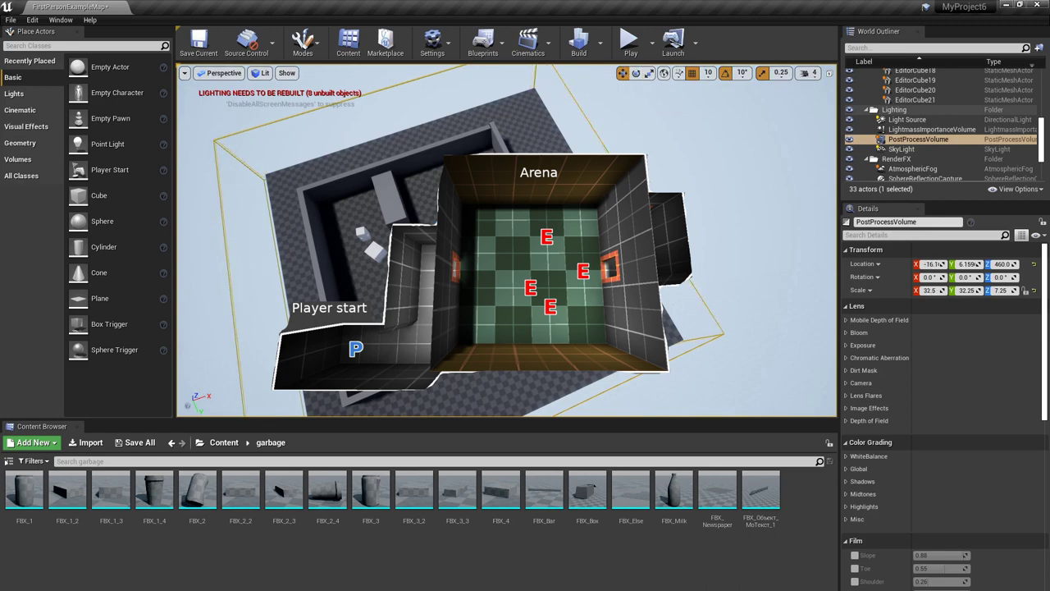
Move Wall1 outward to an X location of about 3151 and lower it to Z 400 on the landscape
right_click_drag(566, 316, 525, 295)
left_click(525, 205)
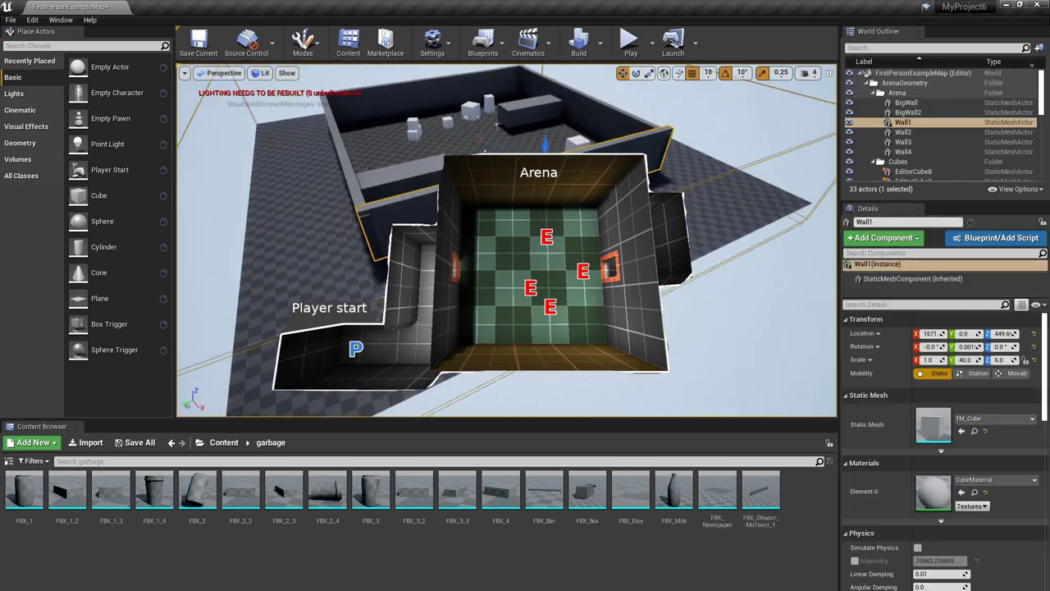
left_click_drag(541, 213, 623, 255)
right_click_drag(557, 262, 524, 193)
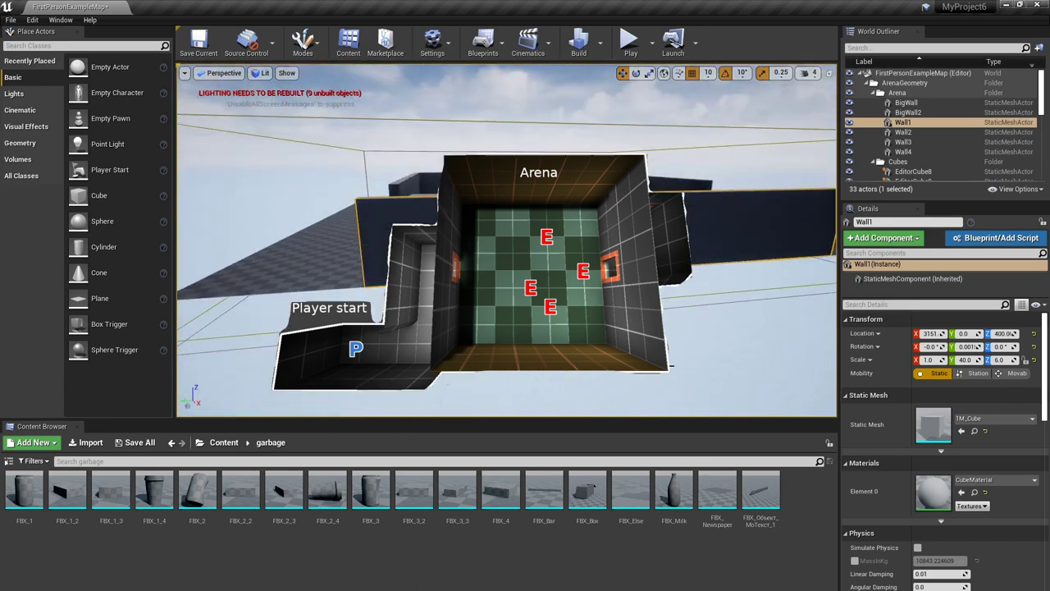
Stretch Wall1 lengthwise to a Y scale of 63.75 and set the viewport camera speed to 7
left_click_drag(525, 238, 460, 238)
right_click_drag(525, 246, 475, 246)
left_click_drag(492, 238, 472, 238)
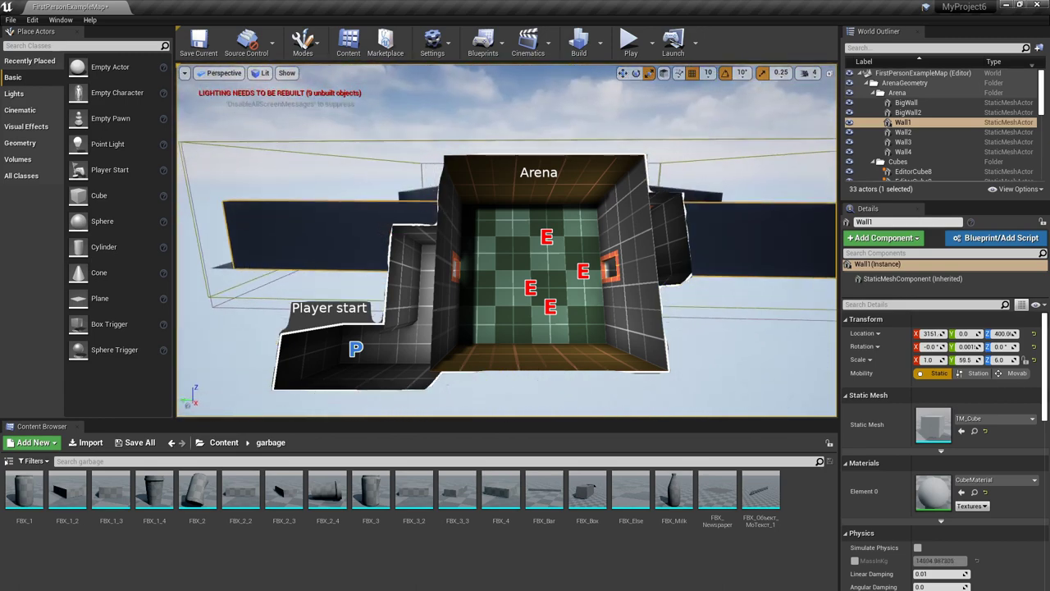
left_click(812, 75)
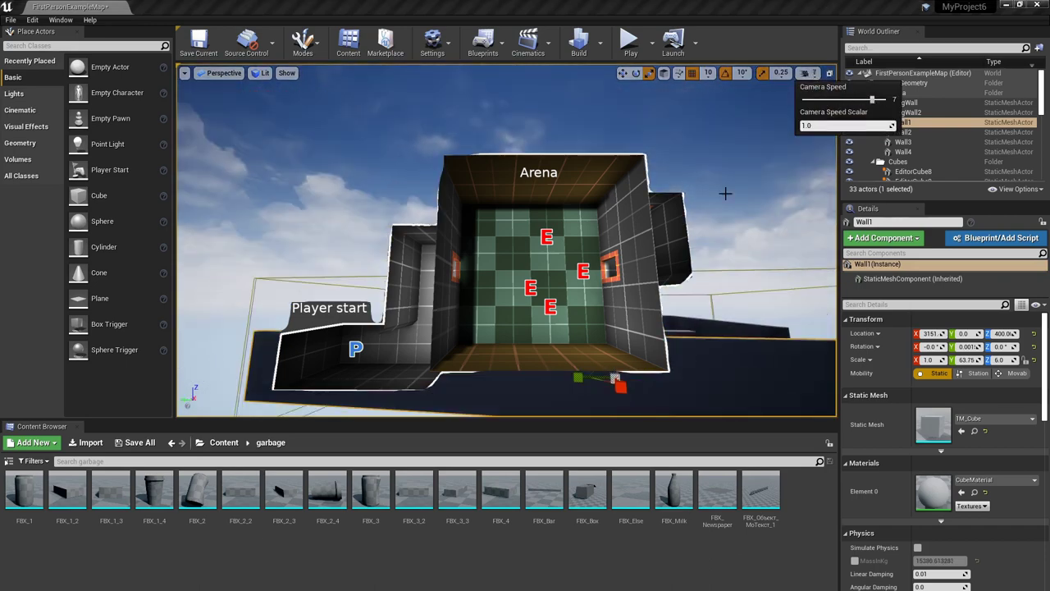
Move Wall3 outward toward the landscape's edge, to a Y location of about 3144
right_click_drag(725, 194, 807, 246)
left_click(349, 243)
key("w")
left_click_drag(467, 263, 569, 382)
right_click_drag(569, 383, 589, 394)
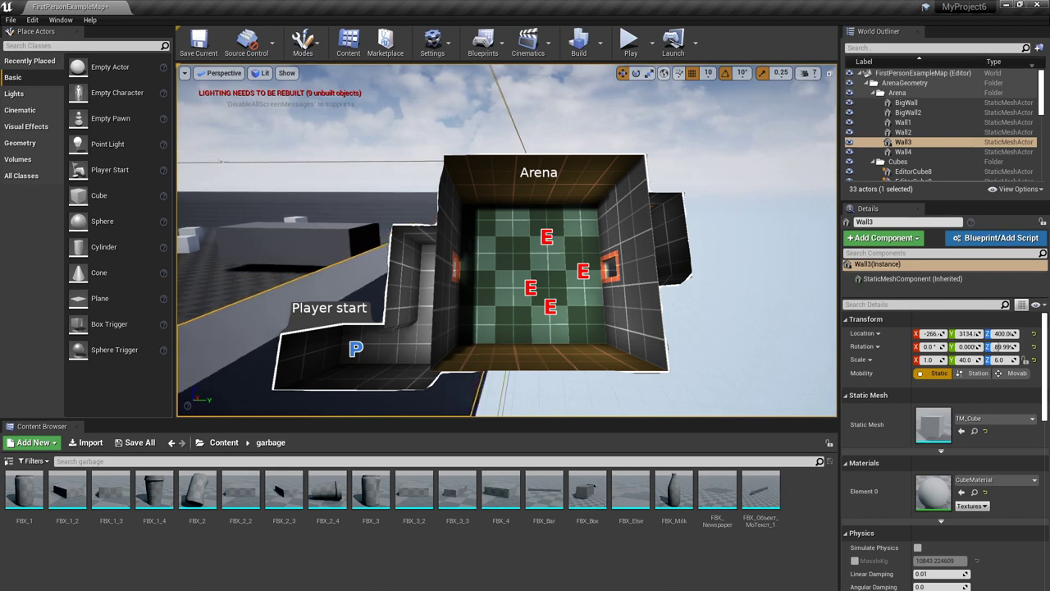
right_click_drag(730, 123, 651, 125)
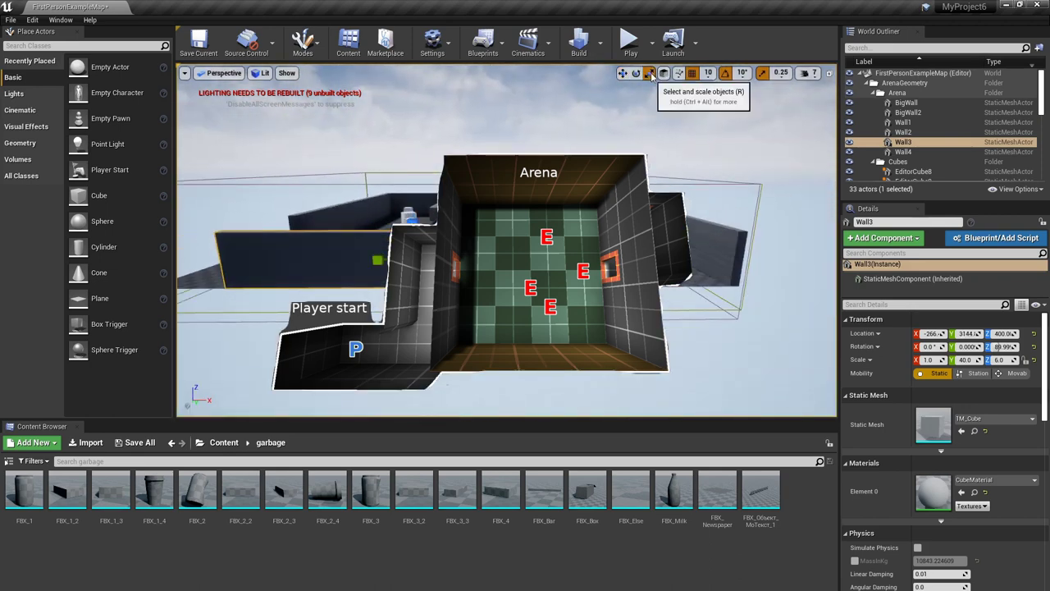
Stretch Wall3 lengthwise to a Y scale of 59
left_click_drag(378, 259, 389, 261)
right_click_drag(389, 260, 361, 261)
left_click_drag(360, 260, 381, 262)
mouse_move(382, 263)
right_mouse_down()
mouse_move(427, 275)
mouse_move(385, 263)
right_mouse_up()
left_click_drag(385, 262, 398, 264)
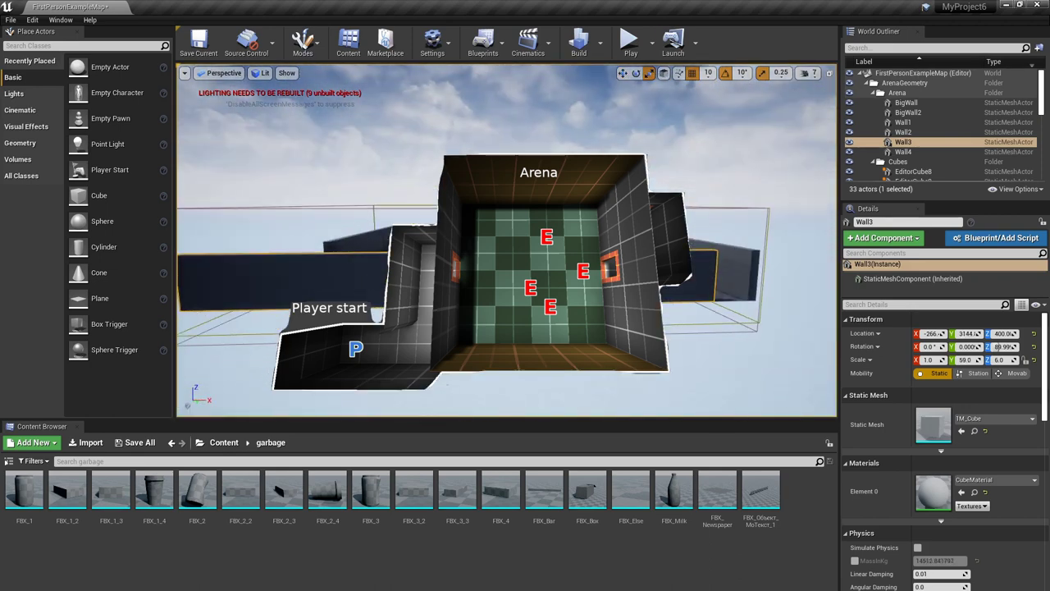
Center Wall3 at an X location of about 3.5 and refine its lengthwise Y scale to 62.5
key("r")
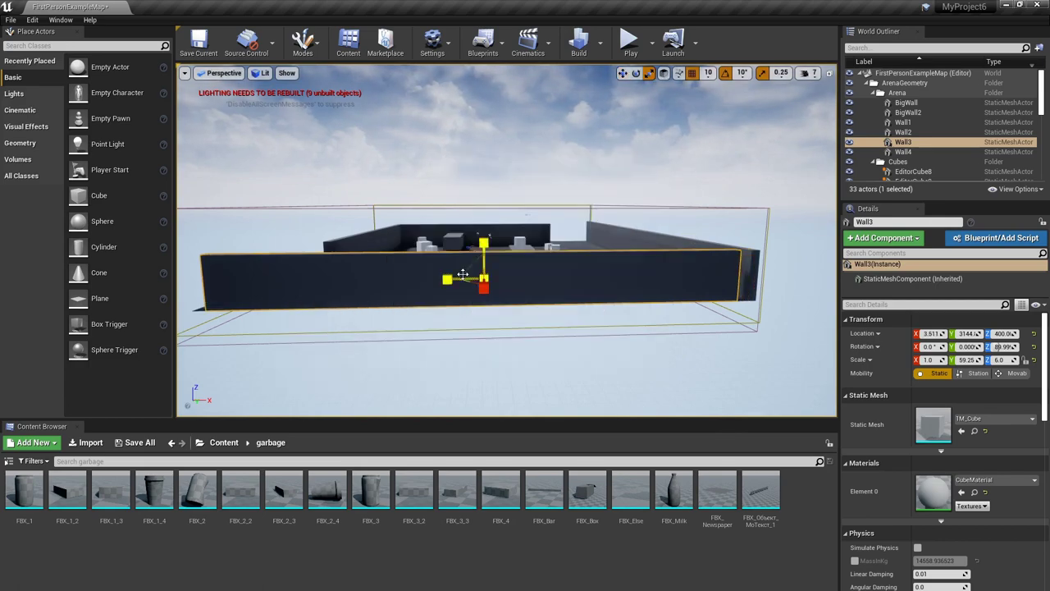
mouse_move(447, 345)
right_mouse_down()
mouse_move(500, 349)
mouse_move(447, 344)
mouse_move(463, 345)
right_mouse_up()
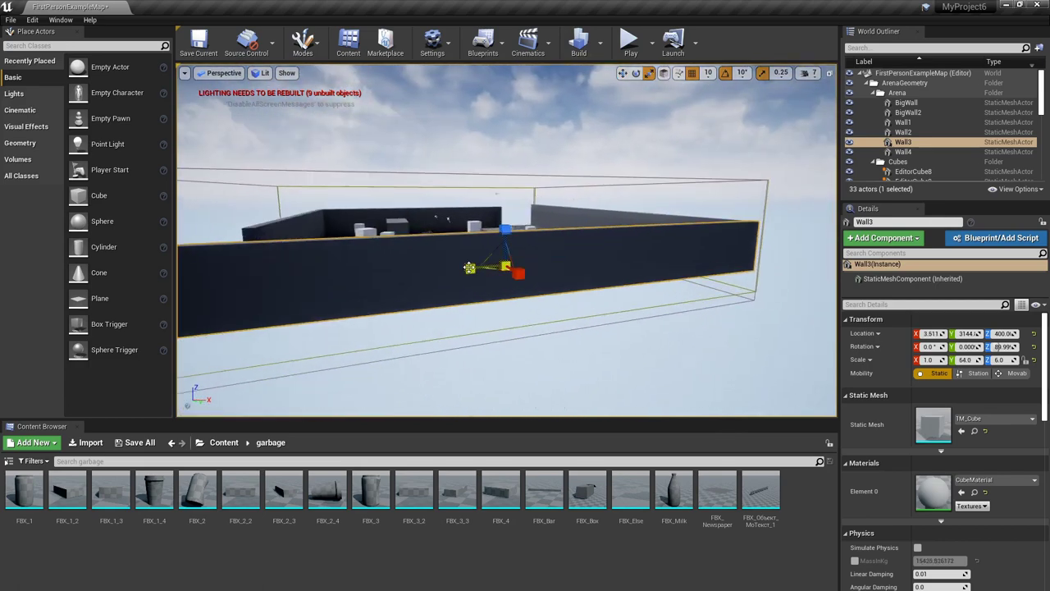
left_click_drag(470, 268, 419, 263)
mouse_move(420, 263)
right_mouse_down()
mouse_move(369, 264)
mouse_move(419, 263)
right_mouse_up()
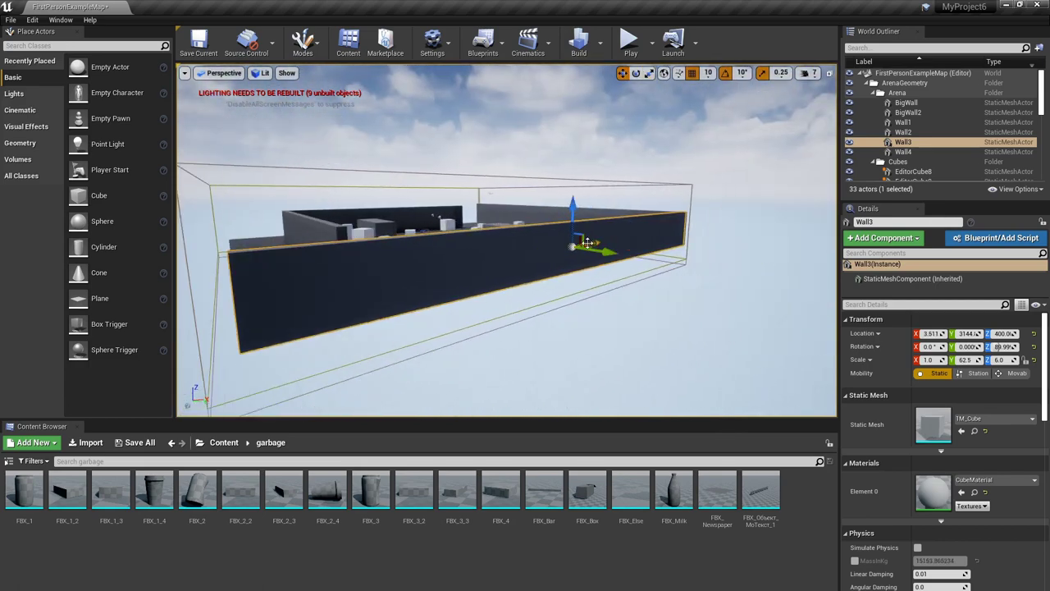
mouse_move(525, 296)
right_mouse_down()
mouse_move(607, 296)
mouse_move(565, 311)
mouse_move(459, 308)
mouse_move(525, 296)
right_mouse_up()
key("w")
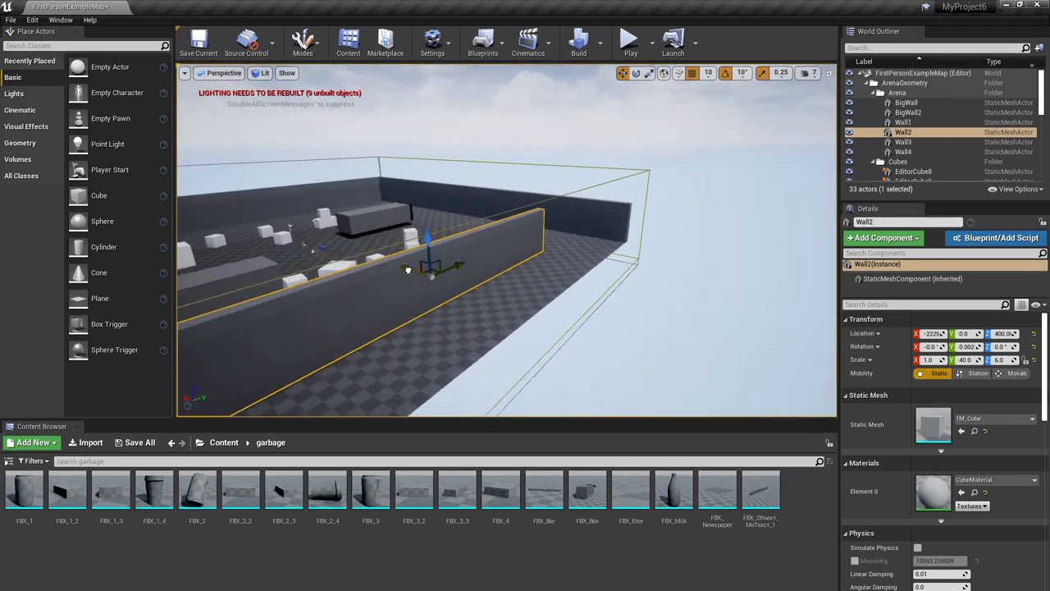
Push BigWall2 toward the arena wall behind it, to a Y location of about 2964
right_click_drag(546, 338, 632, 419)
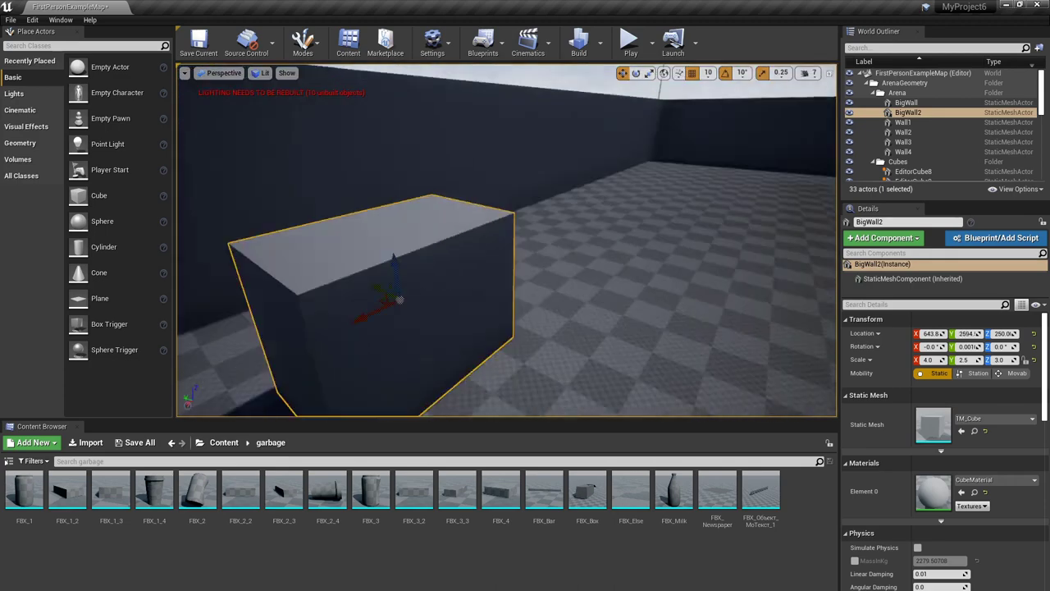
right_click_drag(507, 239, 246, 234)
left_click(301, 261)
right_click_drag(300, 261, 312, 279)
left_click_drag(335, 308, 467, 294)
Move FirstPersonCharacter against the back wall and shift it along X to about 650, over BigWall2
right_click_drag(468, 294, 540, 257)
right_click_drag(423, 266, 329, 271)
right_click_drag(443, 287, 393, 312)
left_click_drag(447, 373, 509, 385)
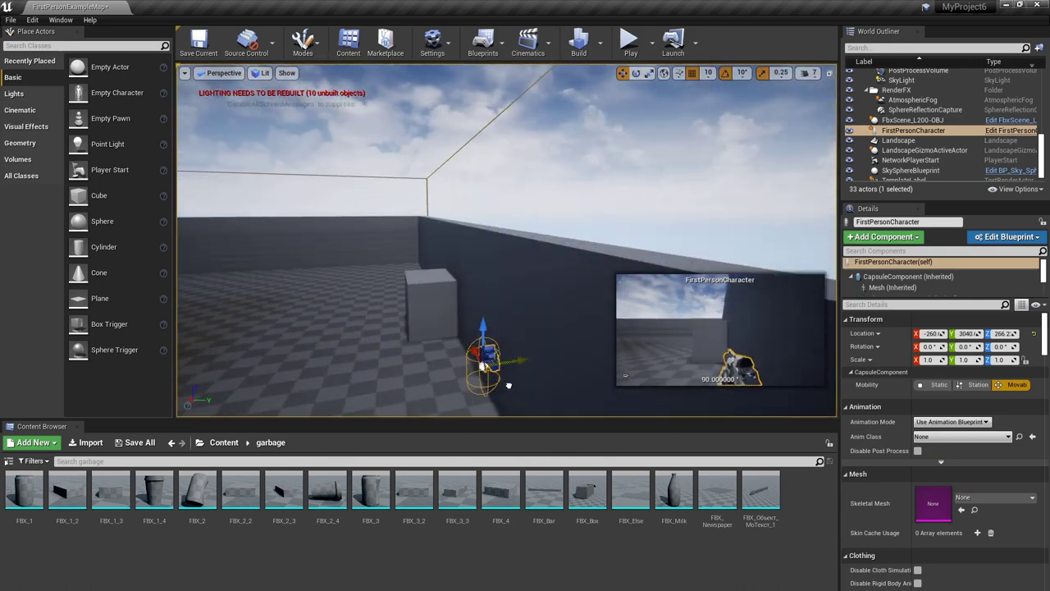
right_click_drag(509, 385, 565, 369)
right_click_drag(509, 328, 557, 345)
left_click_drag(468, 292, 392, 282)
Shorten BigWall2 to a Z scale of 2 at Z 200 and place FirstPersonCharacter on top at about Z 396
left_click(327, 315)
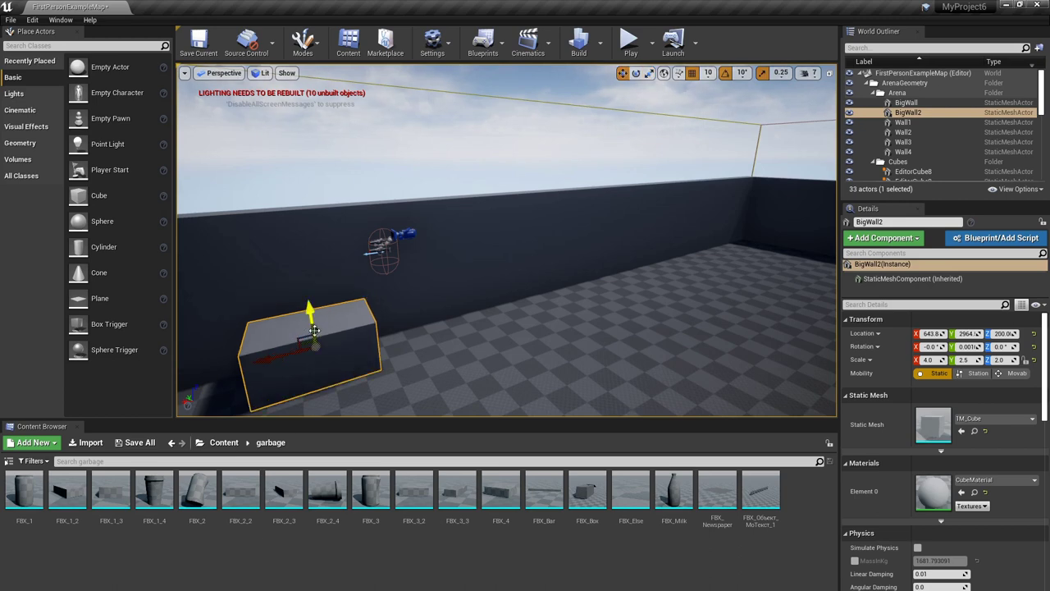
left_click(380, 249)
left_click_drag(289, 225, 291, 251)
right_click_drag(361, 262, 434, 303)
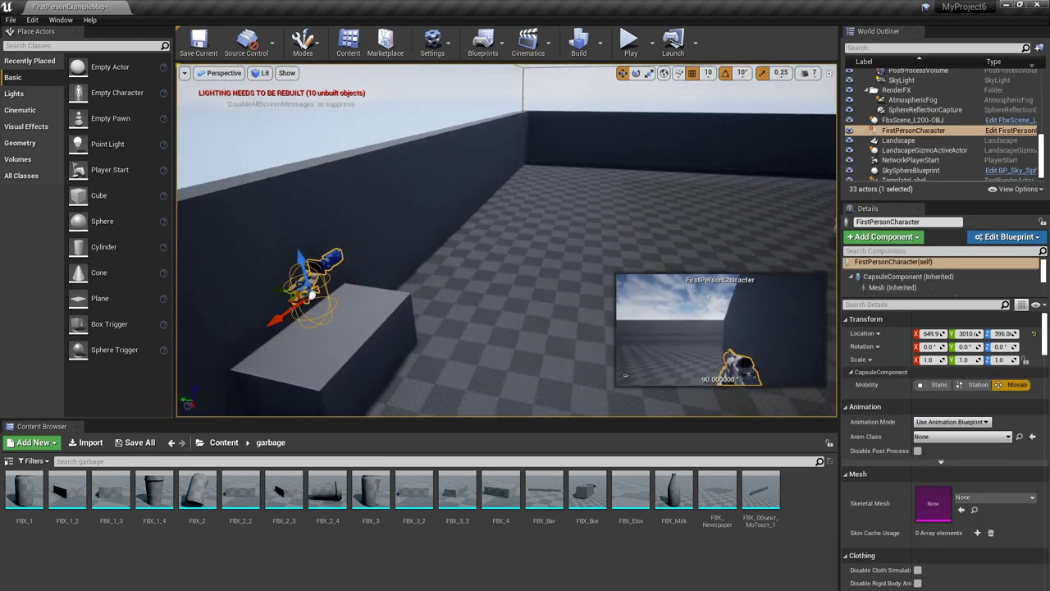
scroll(992, 558, "down", 4)
left_click_drag(1044, 344, 1044, 586)
scroll(986, 431, "up", 4)
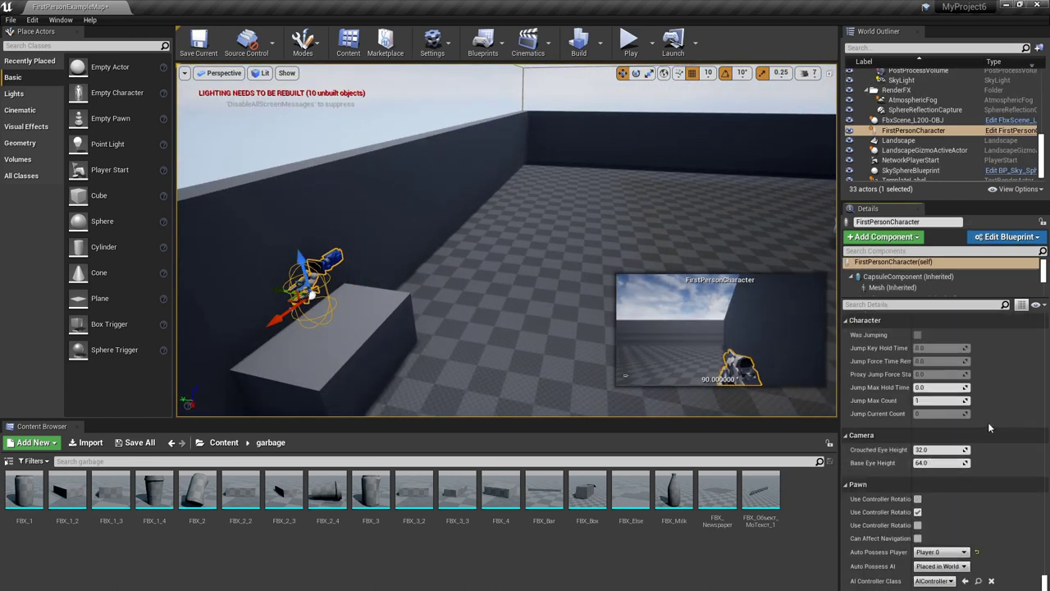
left_click(940, 419)
key("Return")
Shift FirstPersonCharacter away from the back wall to a Y location of about 2960 on BigWall2
left_click(492, 316)
right_click_drag(492, 316, 378, 303)
left_click(453, 226)
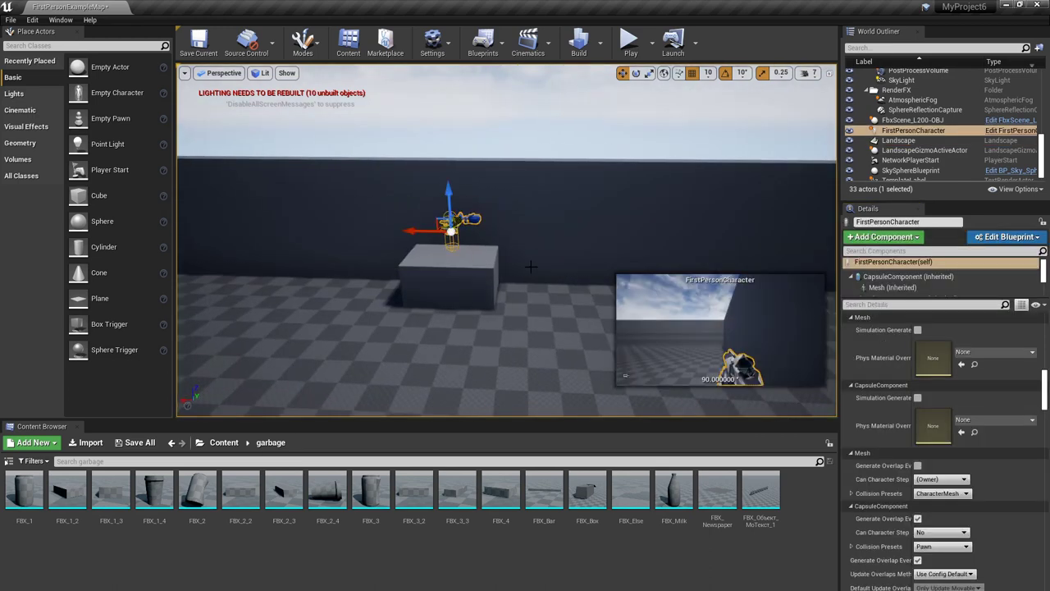
right_click_drag(453, 230, 558, 246)
left_click_drag(461, 256, 455, 257)
right_click_drag(459, 262, 320, 254)
Place a Wall_Door_400x300 from the StarterContent Architecture folder in front of BigWall2
left_click(224, 443)
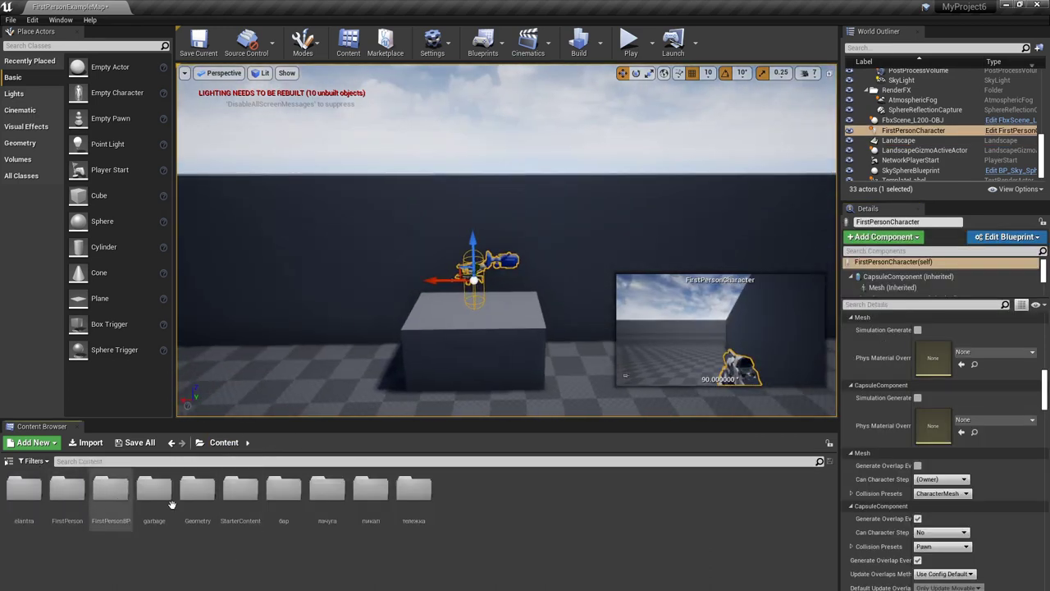
double_click(232, 523)
double_click(20, 506)
right_click_drag(344, 328, 369, 370)
left_click_drag(328, 493, 517, 320)
right_click_drag(518, 321, 591, 321)
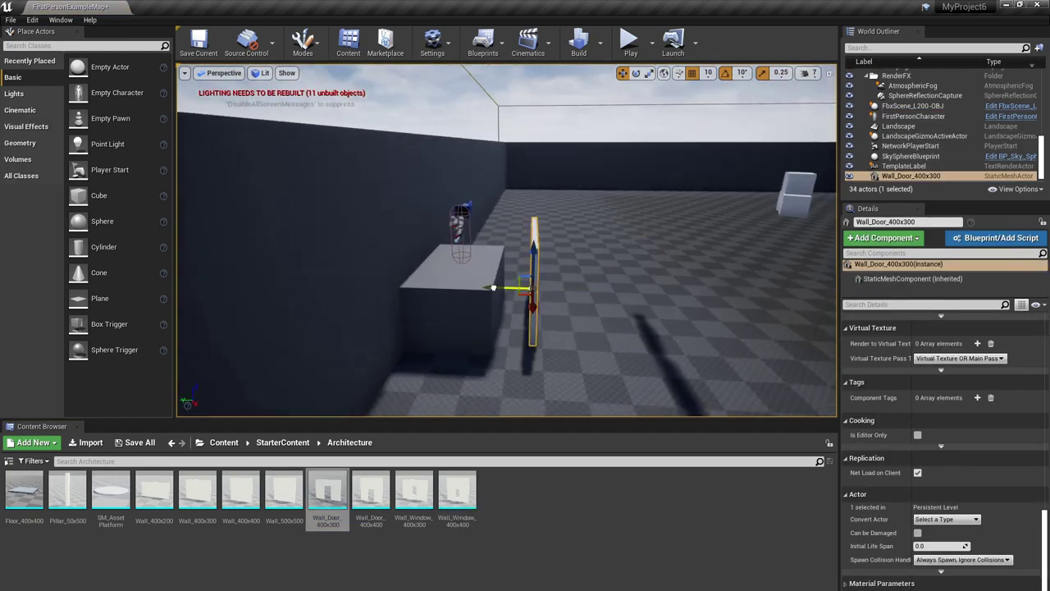
Position the door wall on BigWall2's front edge at about X 437.5, Y 2878 and Z 300
left_click_drag(474, 230, 445, 230)
right_click_drag(445, 230, 374, 234)
left_click_drag(502, 278, 482, 279)
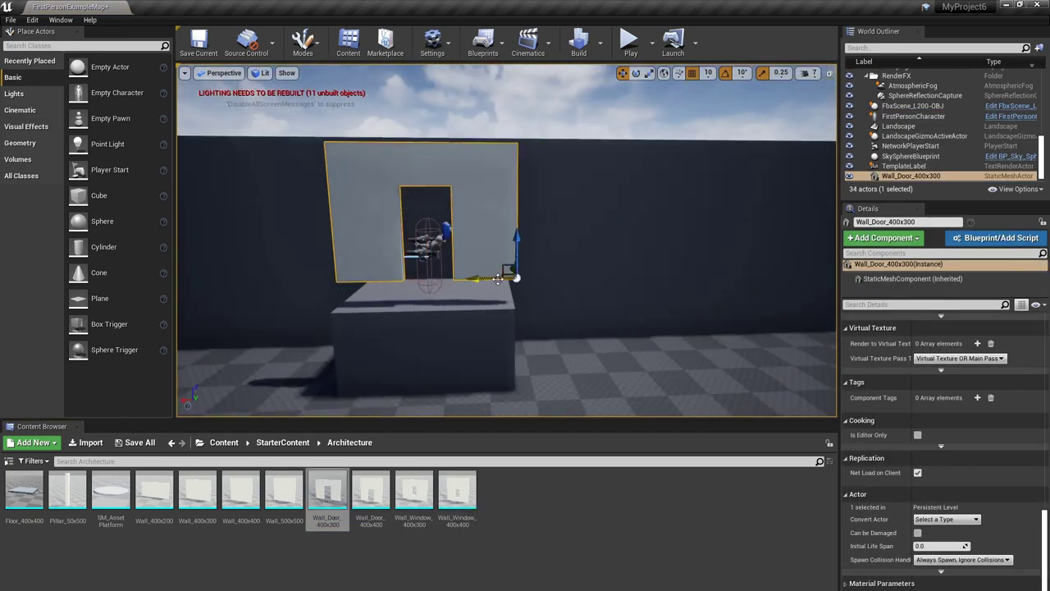
left_click_drag(514, 241, 513, 270)
right_click_drag(514, 270, 443, 287)
mouse_move(515, 314)
left_mouse_down()
mouse_move(484, 317)
mouse_move(497, 316)
left_mouse_up()
scroll(935, 427, "up", 10)
Set the scale snap to 1 and the position grid snap to 5, and nudge the door wall to X 442.5
left_click(780, 73)
left_click(791, 146)
left_click(780, 73)
left_click(788, 108)
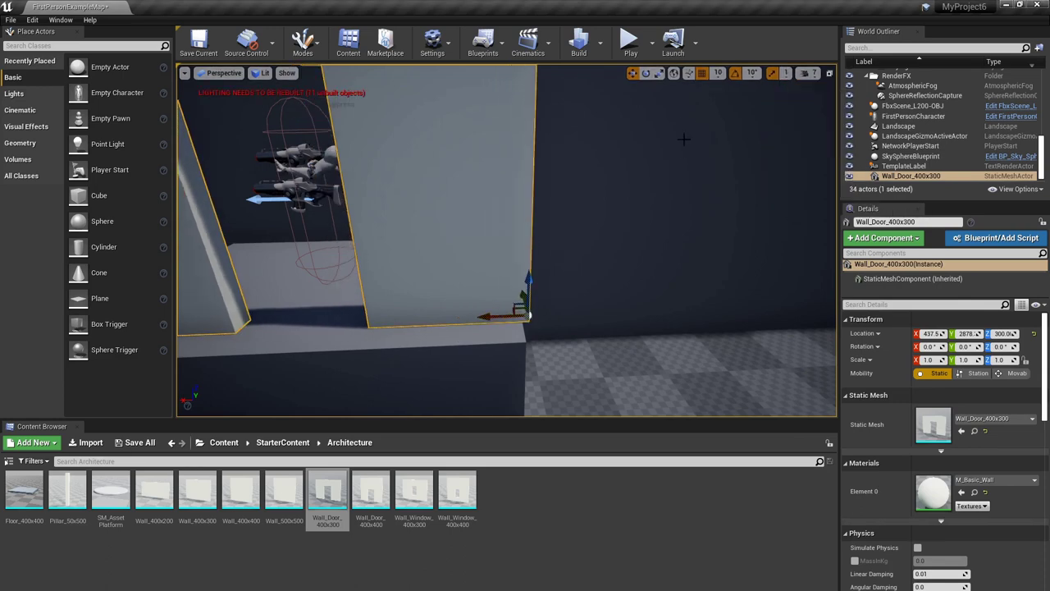
left_click(718, 72)
left_click(726, 96)
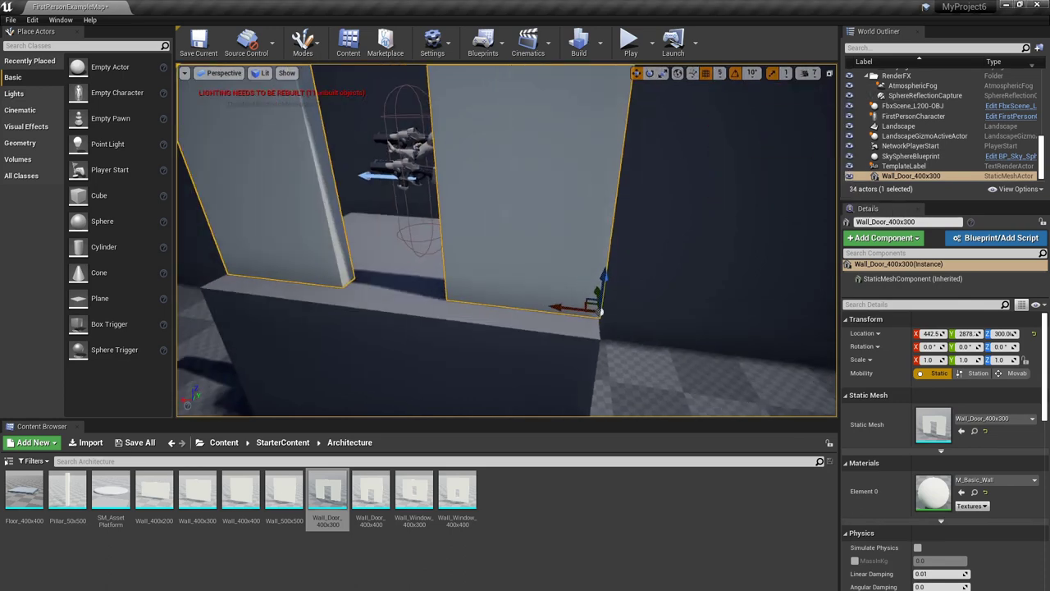
Set the position grid snap to 1 and align the door wall with BigWall2's side at X 443.5
mouse_move(585, 358)
right_mouse_down()
mouse_move(689, 353)
mouse_move(566, 358)
mouse_move(585, 358)
right_mouse_up()
left_click(585, 358)
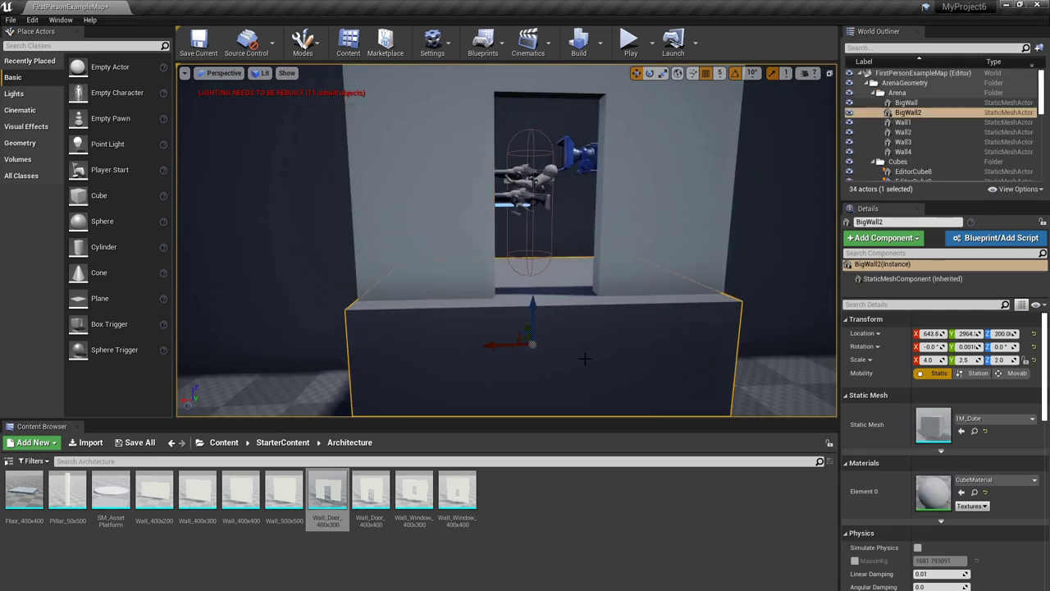
left_click(418, 214)
mouse_move(583, 283)
right_mouse_down()
mouse_move(648, 295)
mouse_move(584, 284)
right_mouse_up()
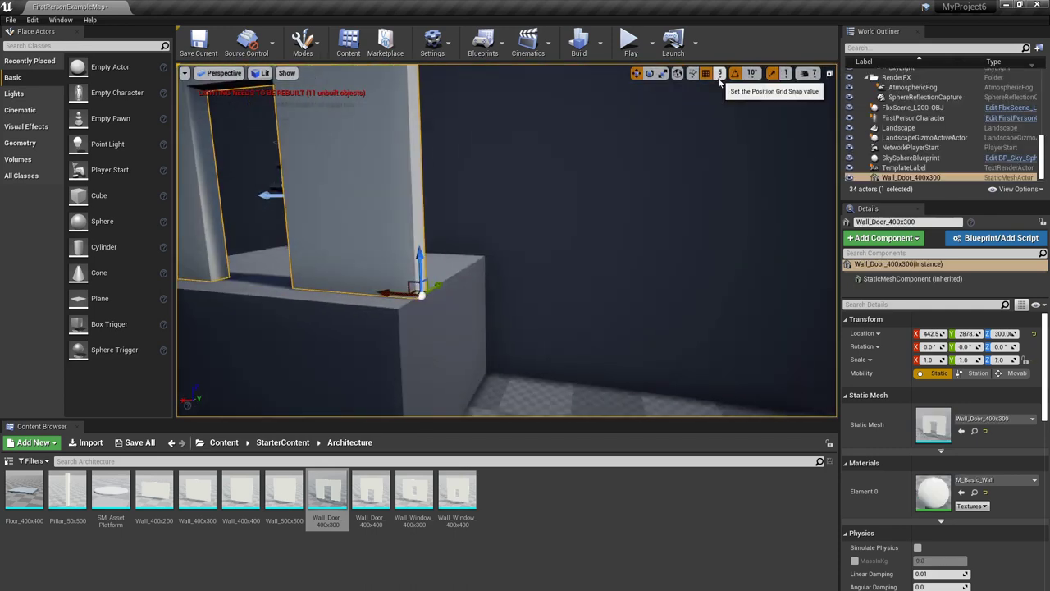
left_click(719, 74)
left_click(724, 97)
right_click_drag(640, 246, 525, 269)
left_click_drag(511, 270, 509, 269)
right_click_drag(590, 290, 639, 283)
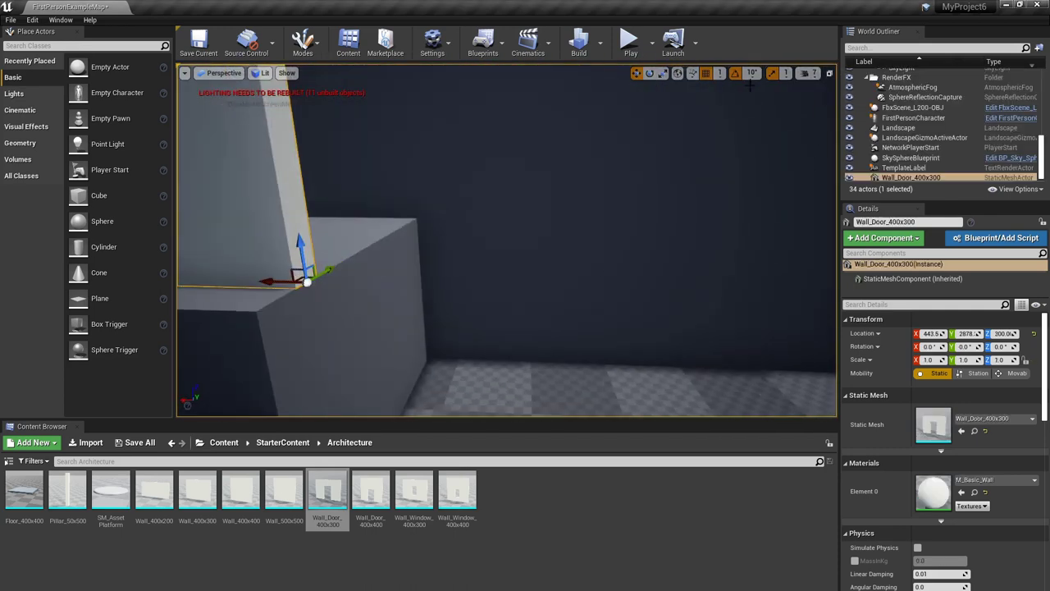
Set the viewport camera speed to 6 and the scale snap to 0.5
left_click(809, 73)
mouse_move(786, 73)
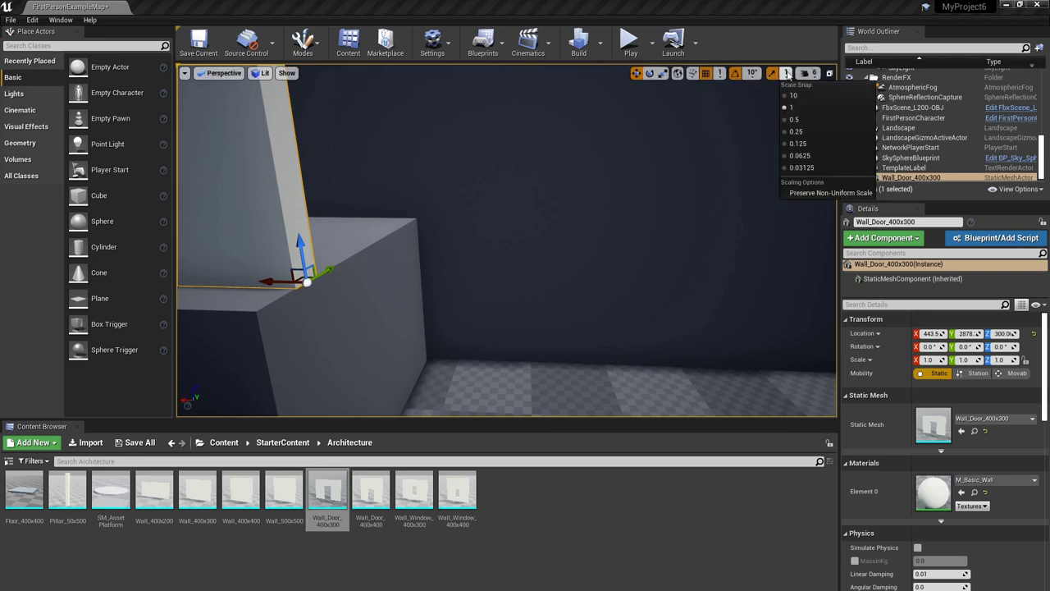
left_click(794, 120)
right_click_drag(672, 185, 434, 201)
left_click_drag(597, 301, 572, 302)
key("f")
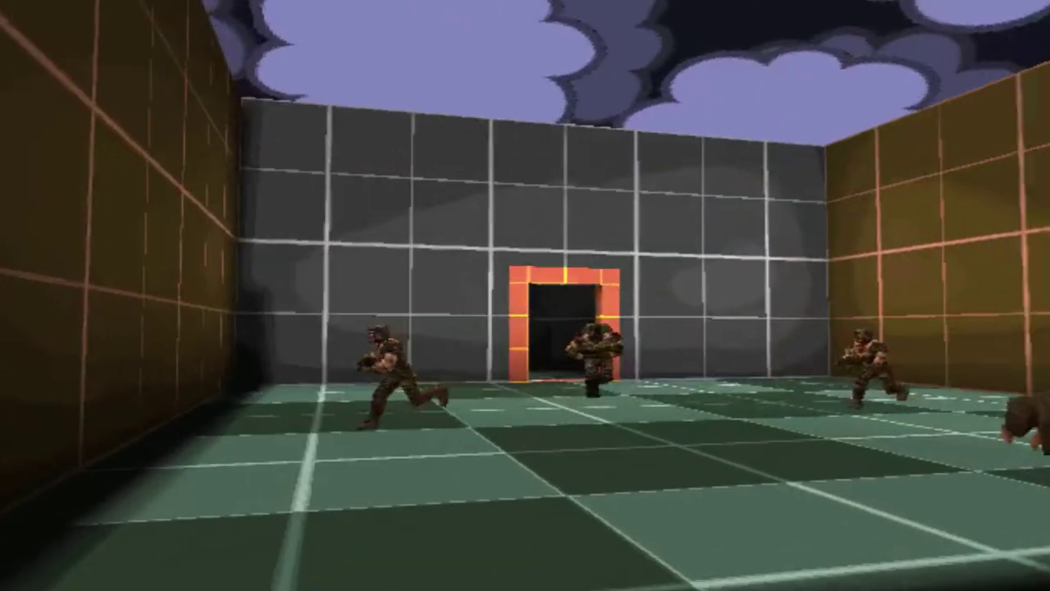
key("s")
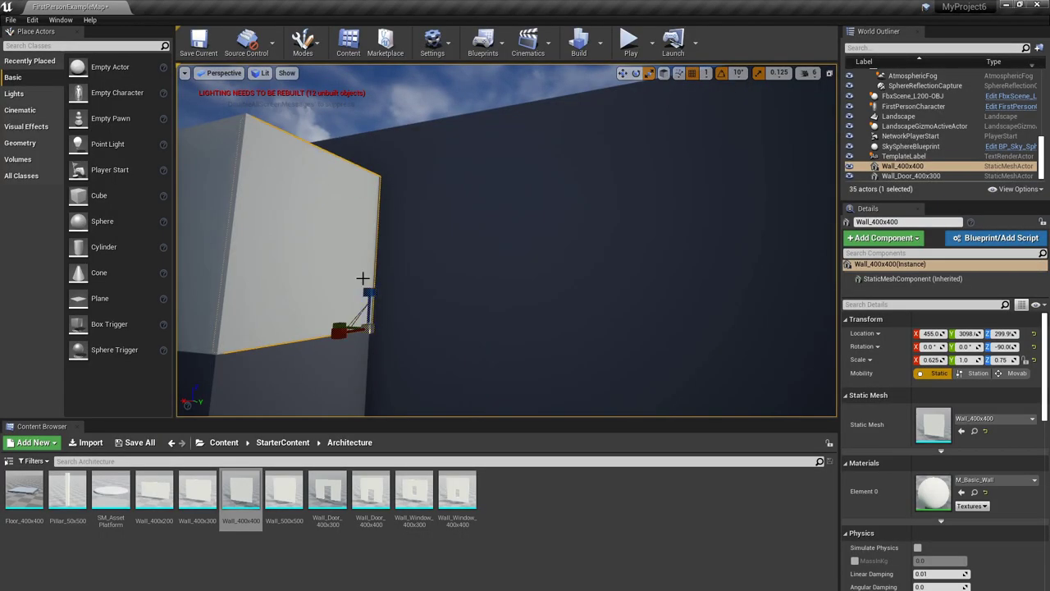
Duplicate the Wall_400x400 side wall and place the copy on BigWall2's opposite side at X 834
right_click_drag(362, 278, 262, 328)
left_click_drag(390, 363, 361, 412)
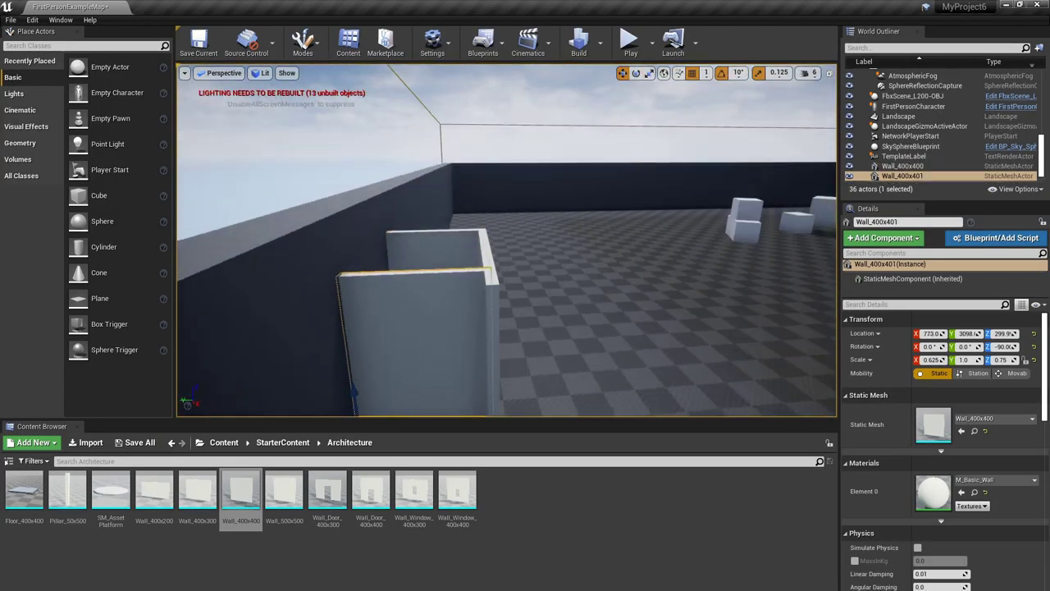
right_click_drag(361, 413, 486, 297)
left_click_drag(486, 297, 495, 294)
scroll(596, 352, "up", 3)
right_click_drag(596, 352, 492, 381)
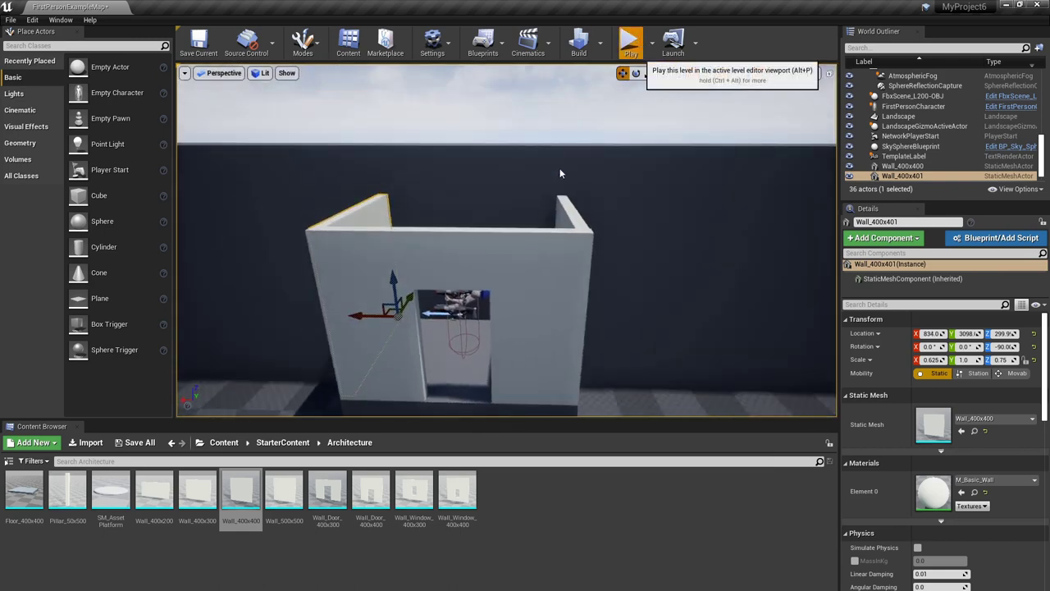
Play-test the level by walking out of the starting booth, and end the session
left_click(561, 173)
key("w")
key("Escape")
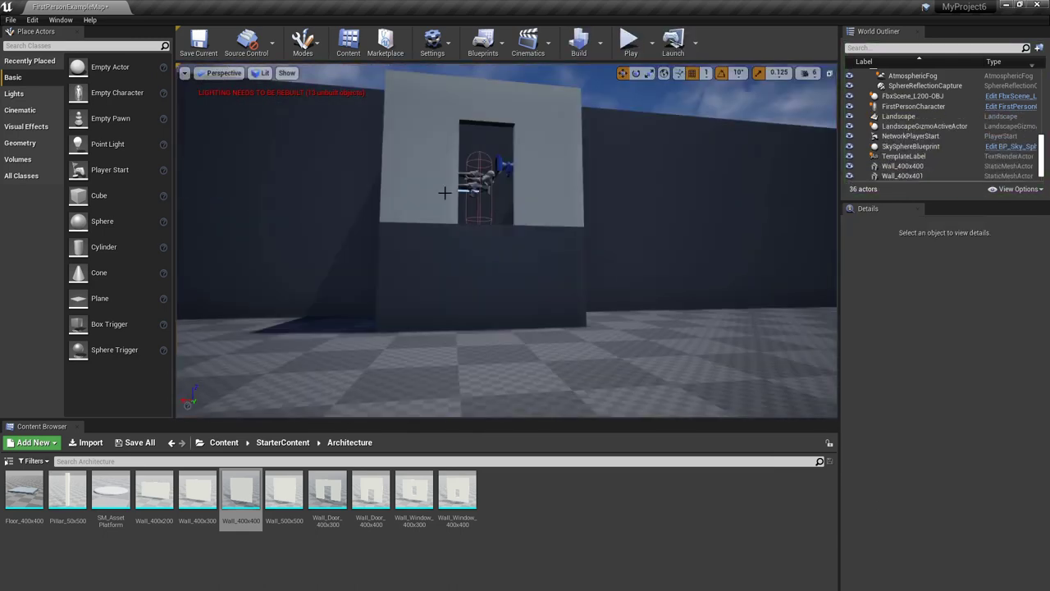
Rotate FirstPersonCharacter to face out through the doorway and return to the move tool
key("w")
right_click_drag(444, 192, 377, 184)
left_click(501, 275)
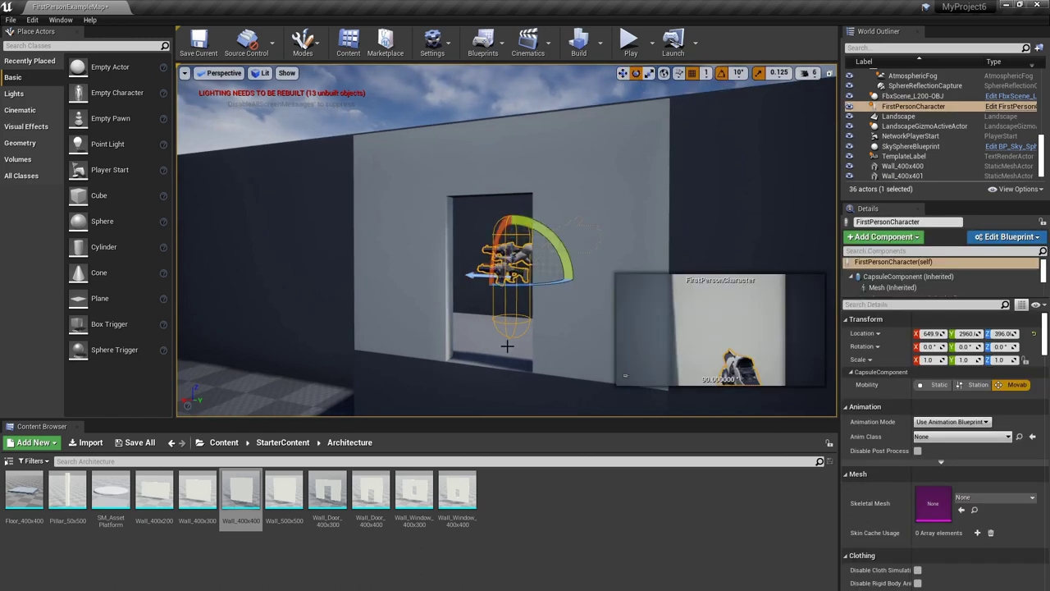
scroll(511, 286, "down", 5)
left_click(623, 73)
mouse_move(492, 246)
right_mouse_down()
mouse_move(557, 271)
mouse_move(500, 259)
right_mouse_up()
key("d")
Apply CubeMaterial to the Wall_400x400 side wall of the starting booth
left_click(434, 264)
left_click(474, 201)
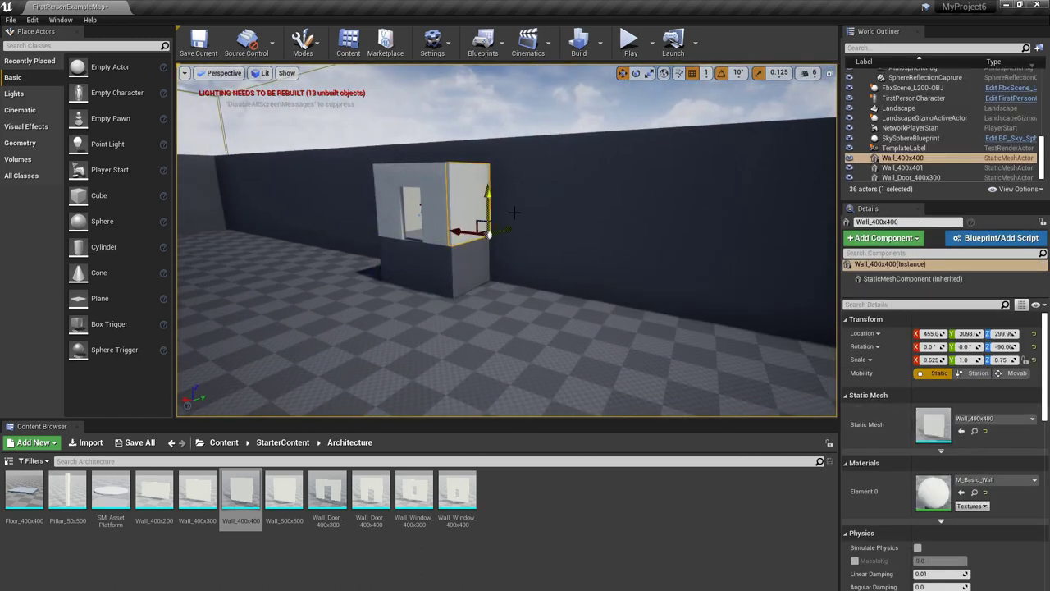
left_click(995, 480)
scroll(973, 374, "up", 4)
type("cr")
key("BackSpace")
type("ub")
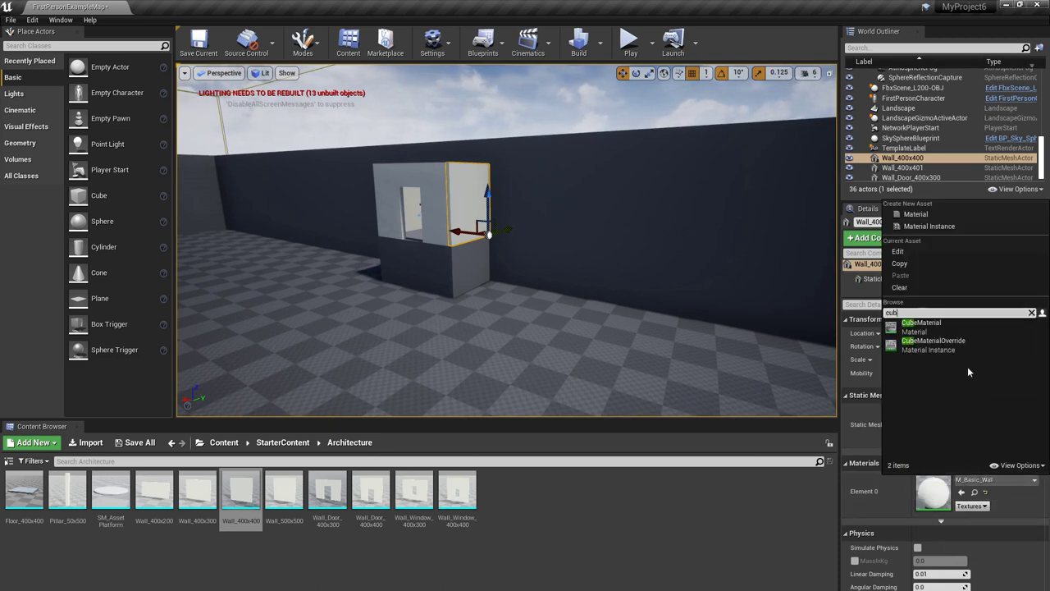
left_click(937, 325)
Apply CubeMaterial to the Wall_Door_400x300 at the front of the booth
left_click(422, 174)
left_click(982, 420)
left_click(985, 480)
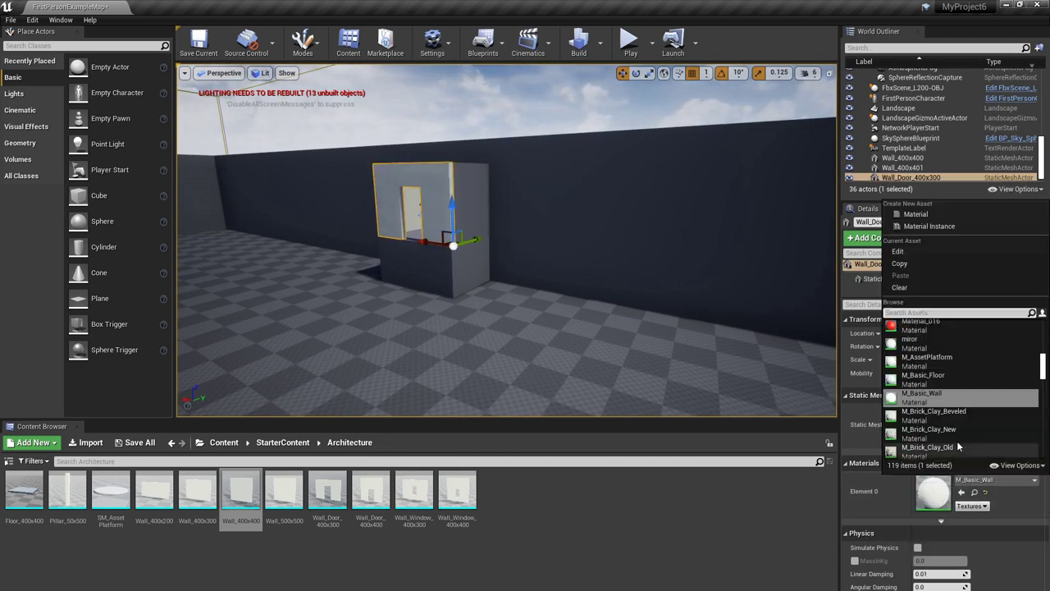
type("cub")
left_click(937, 325)
Apply CubeMaterial to the booth's other side wall, Wall_400x401, and save the level
right_click_drag(500, 255, 639, 271)
left_click(497, 256)
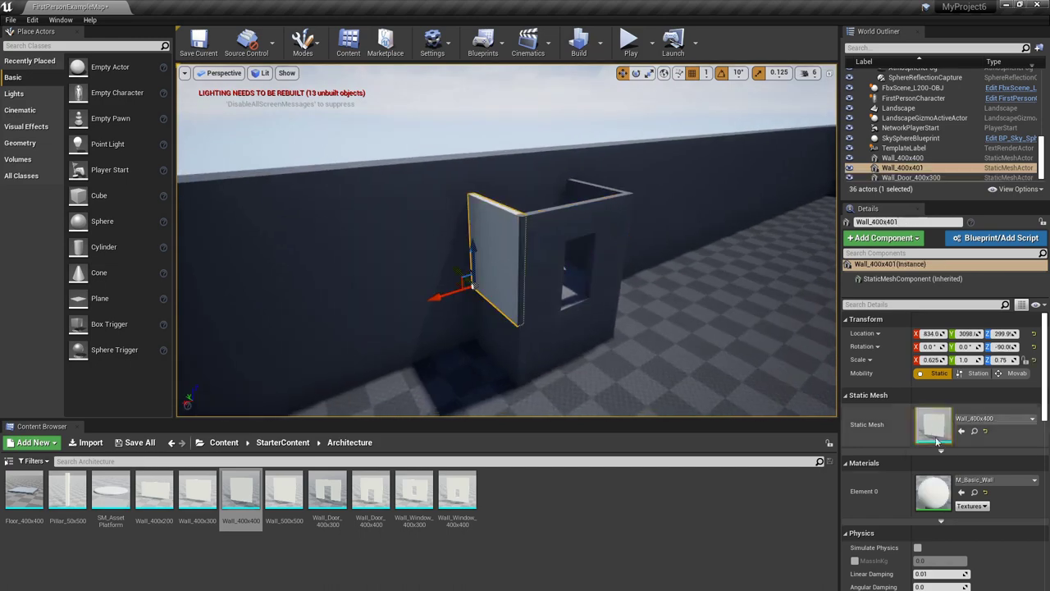
left_click(974, 481)
type("cub")
left_click(937, 325)
left_click(725, 364)
right_click_drag(725, 364, 697, 348)
key("ctrl+s")
Roughen the ground in front of the booth with the landscape Erosion tool and return to object selection mode
left_click(312, 52)
left_click(319, 91)
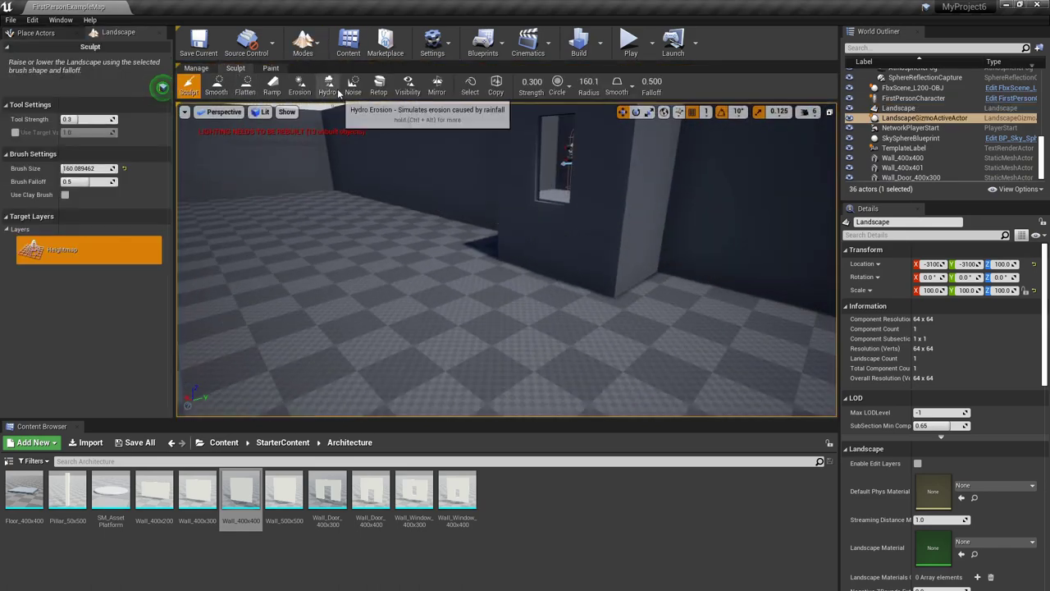
left_click(300, 85)
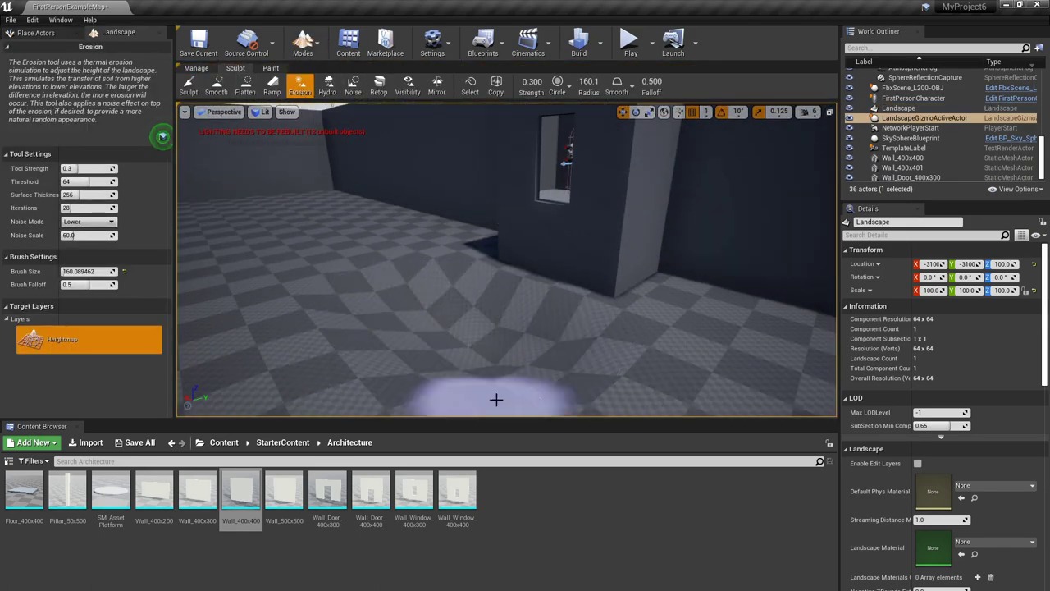
right_click_drag(470, 366, 508, 361)
left_click(303, 45)
left_click(307, 69)
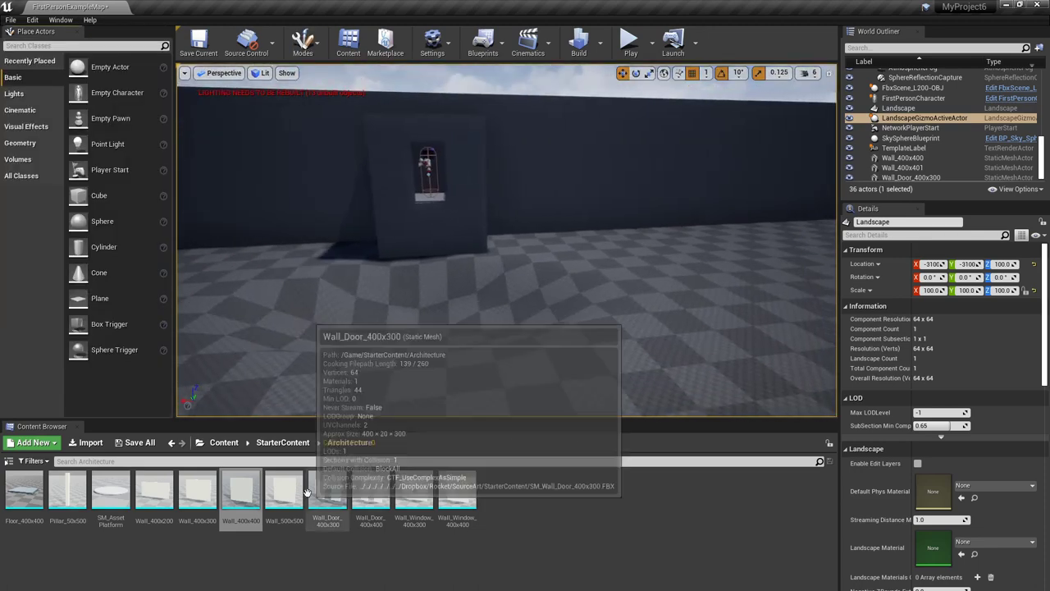
Place a Wall_500x500 in front of the booth and lower it into the ground to about Z -2
left_click_drag(284, 494, 554, 348)
right_click_drag(555, 347, 706, 348)
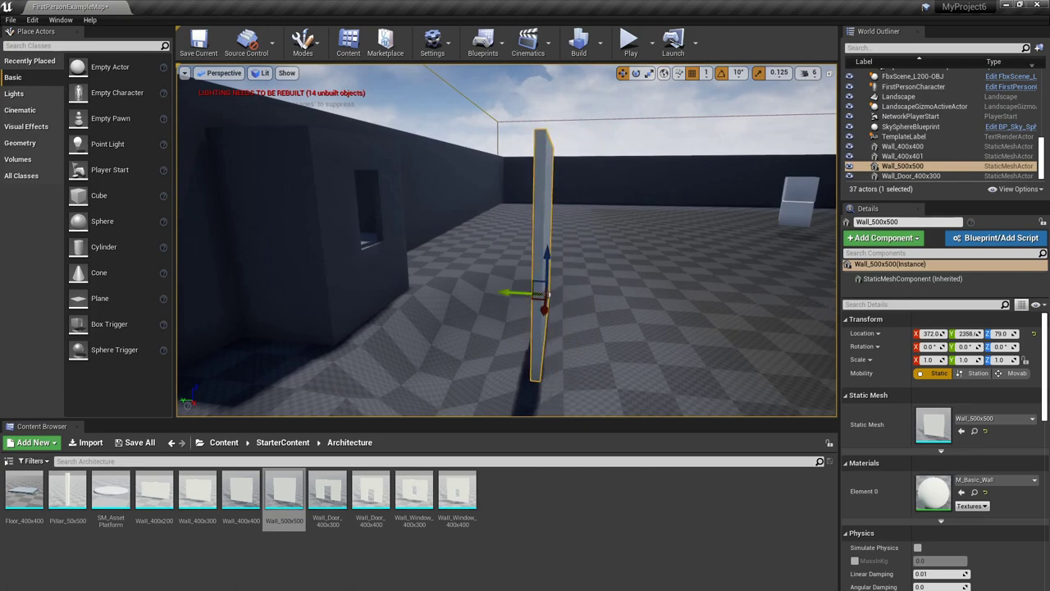
right_click_drag(525, 293, 443, 304)
left_click_drag(499, 287, 500, 310)
mouse_move(499, 310)
right_mouse_down()
mouse_move(525, 310)
mouse_move(484, 310)
right_mouse_up()
Enlarge the Wall_500x500 to a scale of 1.625 in X and 1.125 in Z and shift it sideways along X
key("r")
left_click_drag(552, 306, 551, 328)
mouse_move(551, 328)
right_mouse_down()
mouse_move(500, 328)
mouse_move(541, 316)
right_mouse_up()
left_click_drag(448, 314, 422, 315)
right_click_drag(422, 315, 370, 311)
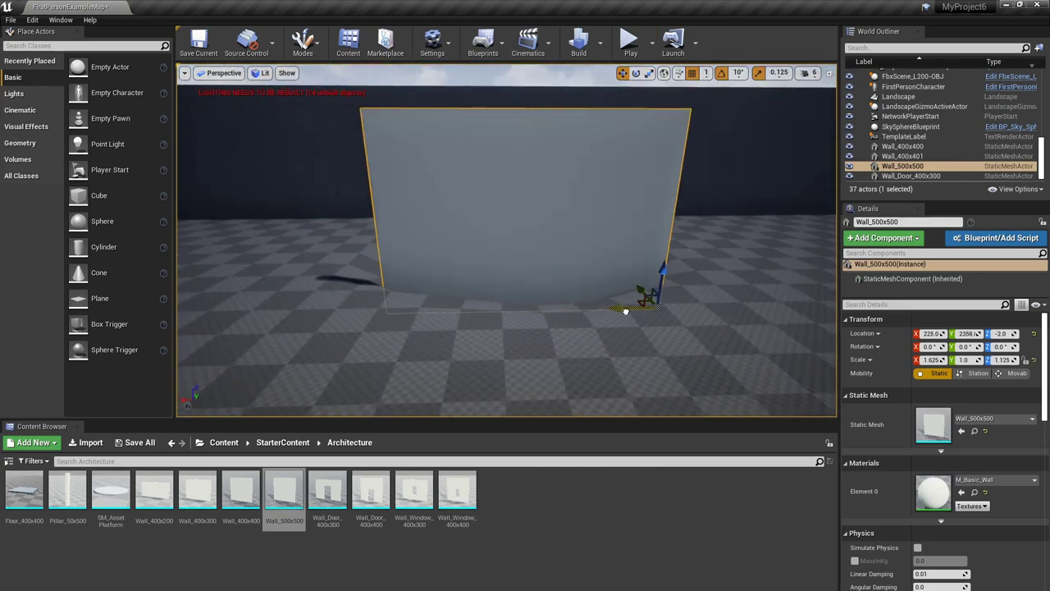
Widen the Wall_500x500 to an X scale of 1.875 and shift it to about X 216
left_click_drag(592, 309, 619, 309)
right_click_drag(619, 310, 557, 316)
mouse_move(419, 270)
right_mouse_down()
mouse_move(352, 270)
mouse_move(419, 270)
right_mouse_up()
Place an SM_GlassWindow from the StarterContent Props folder beside the Wall_500x500 and rotate it -90° about Z
left_click(283, 442)
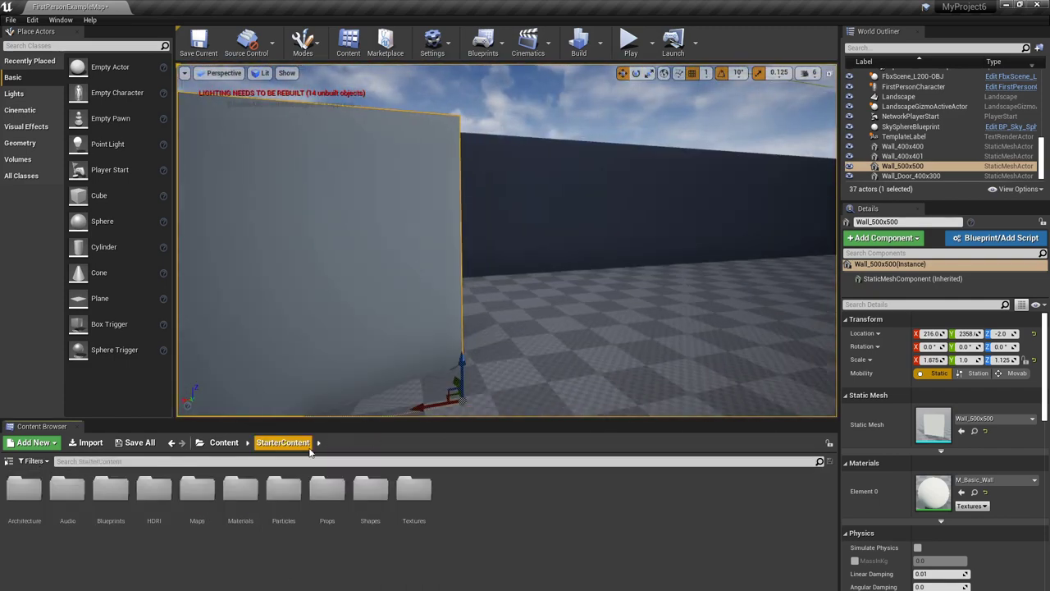
double_click(331, 492)
left_click_drag(383, 500, 543, 368)
right_click_drag(615, 315, 492, 315)
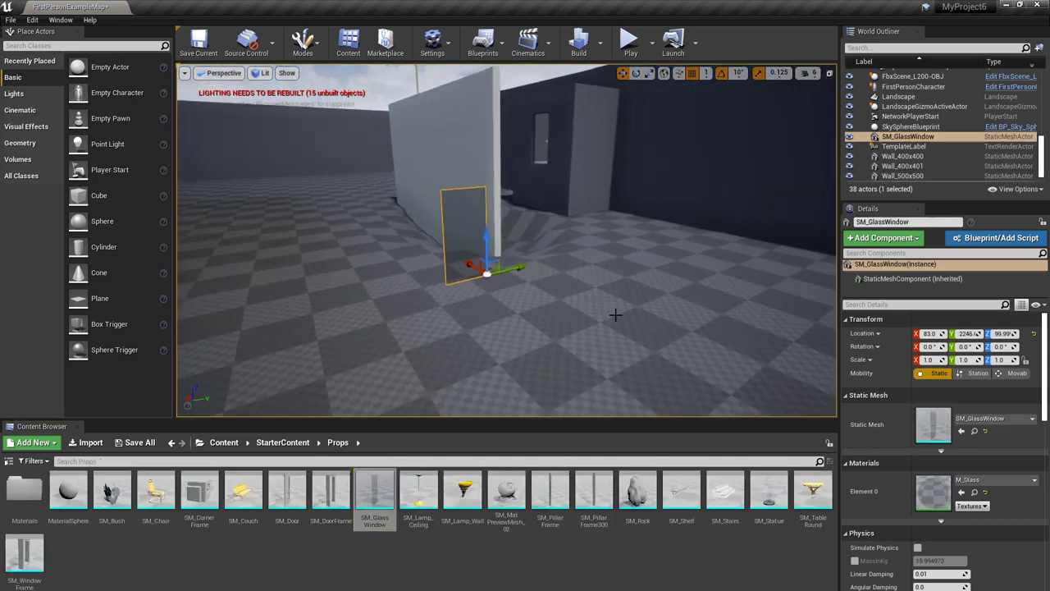
left_click_drag(419, 277, 451, 297)
right_click_drag(499, 174, 607, 174)
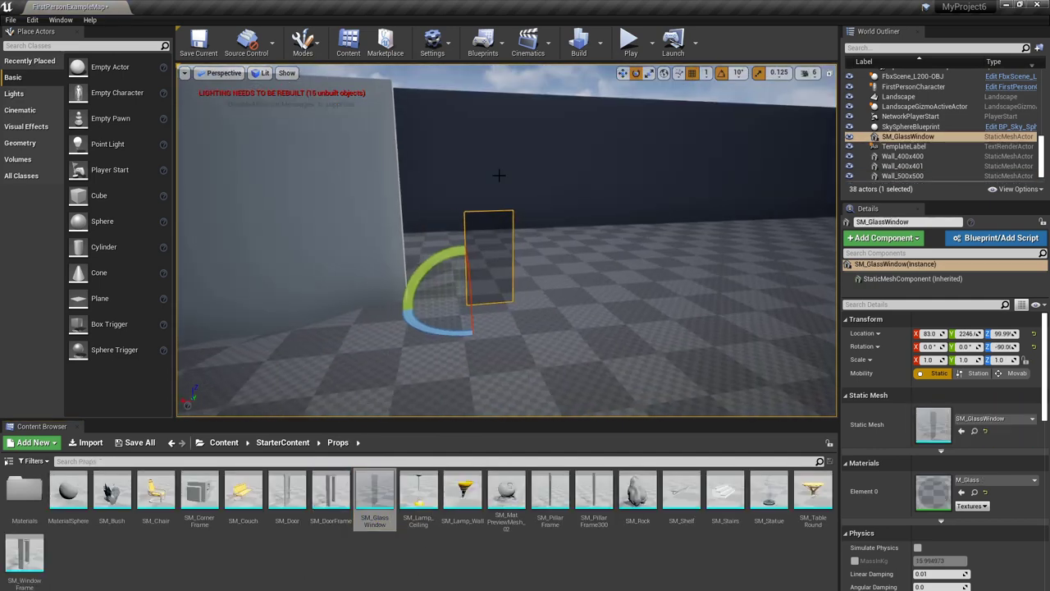
Move the glass window against the near end of the Wall_500x500, at about X 163, Y 2354
right_click_drag(592, 298, 460, 299)
left_click_drag(499, 360, 558, 360)
right_click_drag(558, 344, 689, 345)
left_click_drag(597, 358, 552, 359)
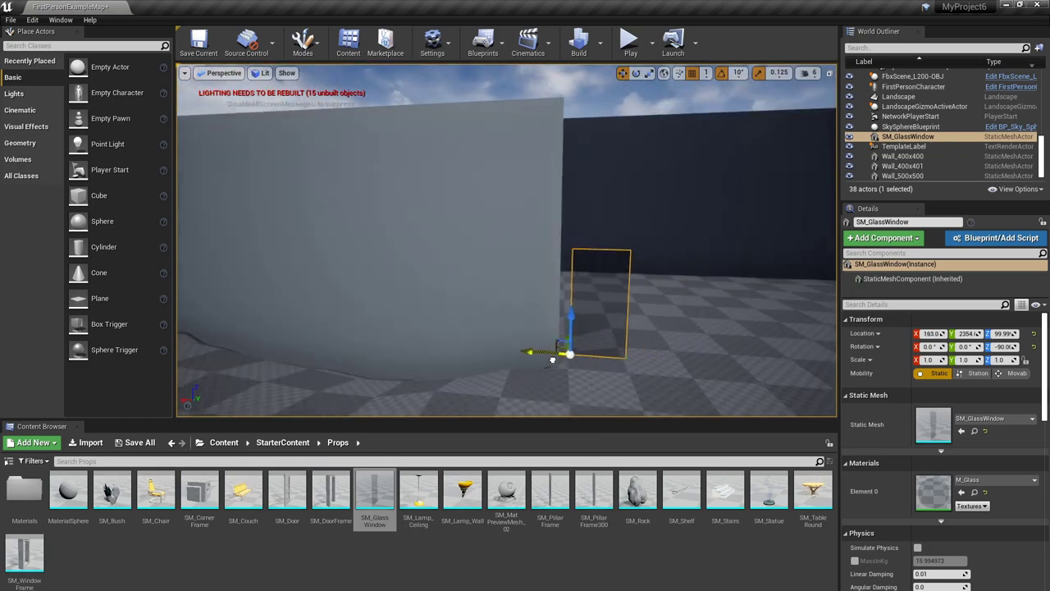
right_click_drag(552, 359, 427, 356)
Place a second SM_GlassWindow near the other end of the Wall_500x500, rotated 90° about Z, and bring it toward the wall
left_click_drag(375, 496, 383, 354)
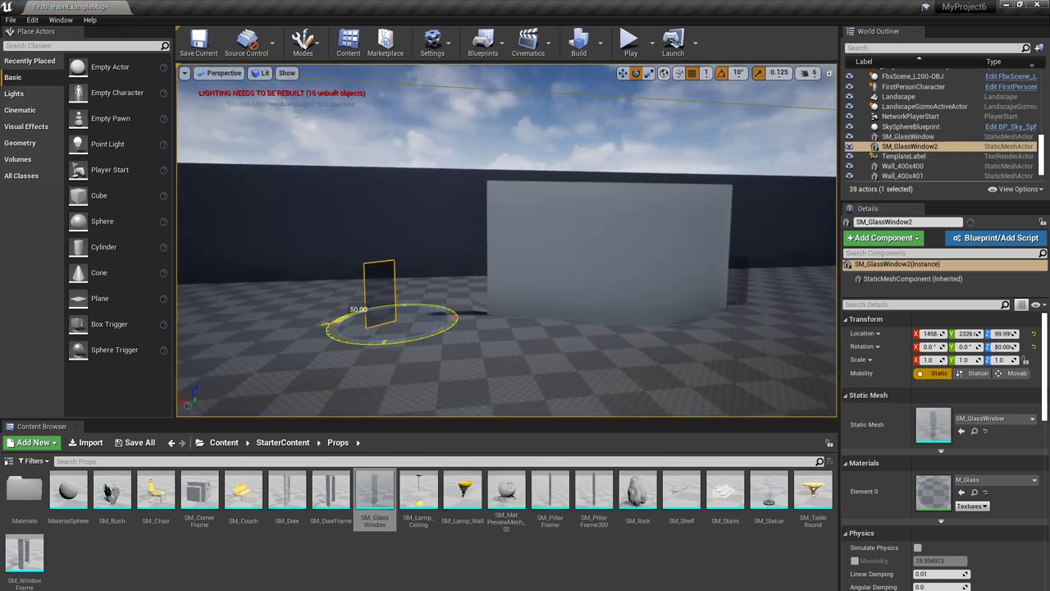
key("w")
right_click_drag(393, 316, 621, 308)
left_click_drag(652, 307, 595, 282)
right_click_drag(594, 282, 705, 296)
Fit the second glass window against the wall's end at about X 1156, Y 2359, and lower it to about Z 92
right_click_drag(525, 303, 591, 304)
left_click_drag(522, 307, 430, 301)
right_click_drag(430, 301, 271, 301)
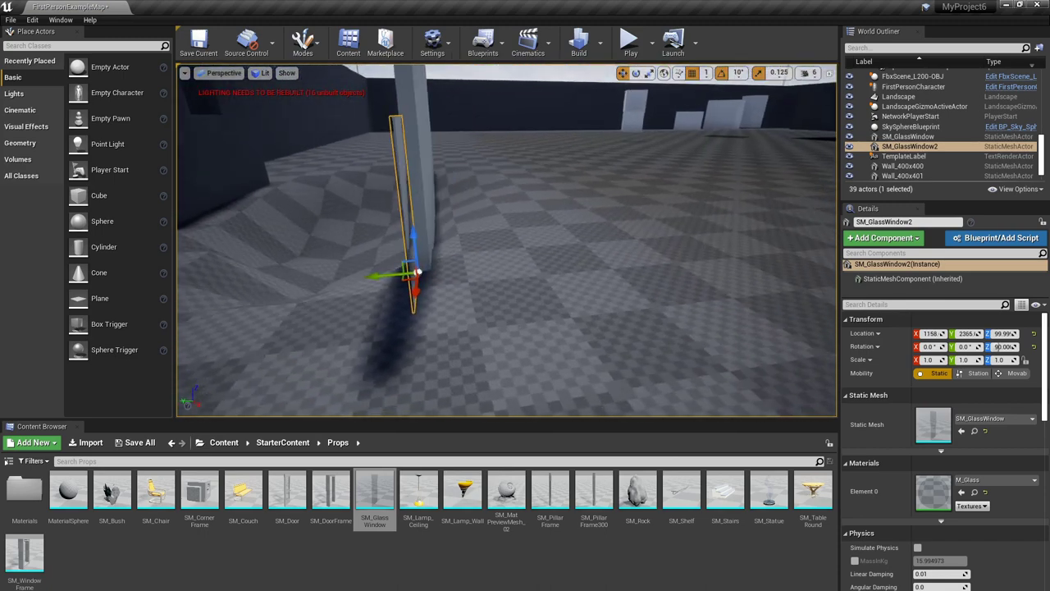
right_click_drag(397, 278, 443, 286)
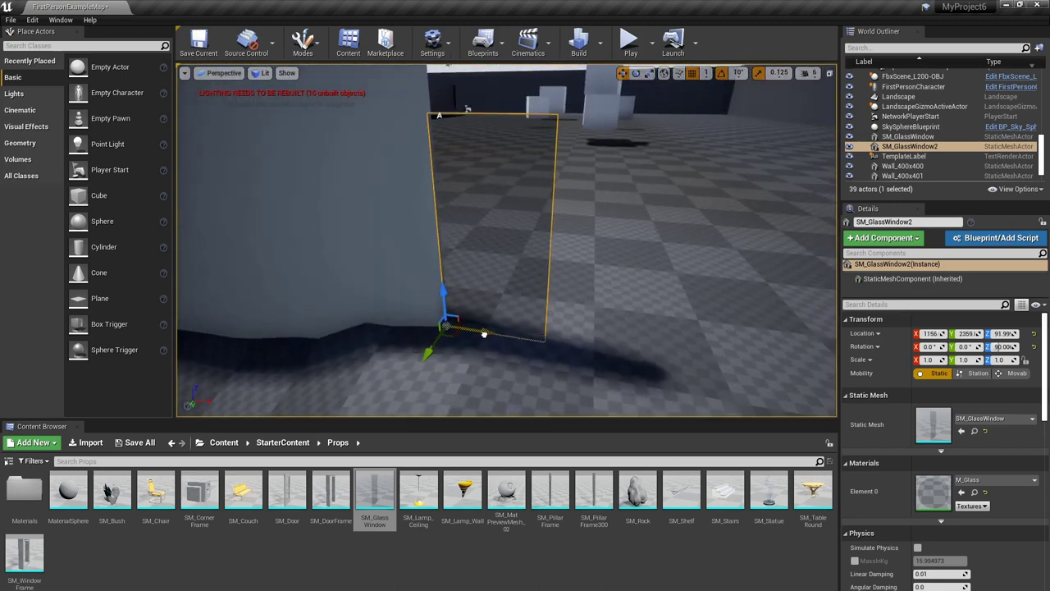
right_click_drag(484, 333, 557, 83)
left_click(310, 82)
left_click(393, 328)
right_click_drag(393, 328, 391, 389)
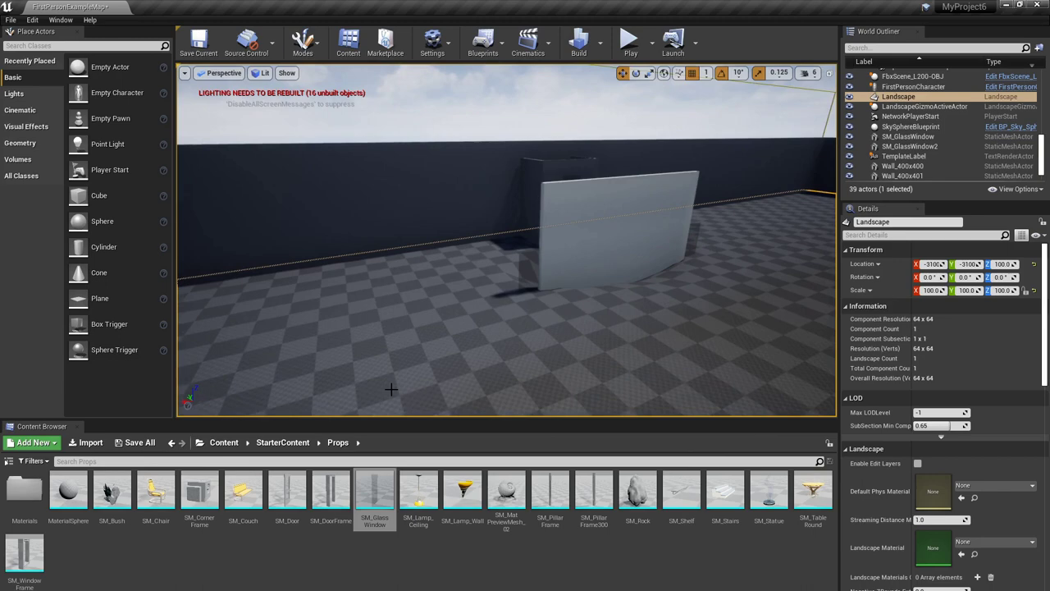
Place the edited car mesh from the elantra folder on the arena floor, raise it and scale it to 50 on all axes
left_click(224, 442)
double_click(61, 495)
left_click_drag(287, 492, 359, 326)
right_click_drag(360, 326, 462, 297)
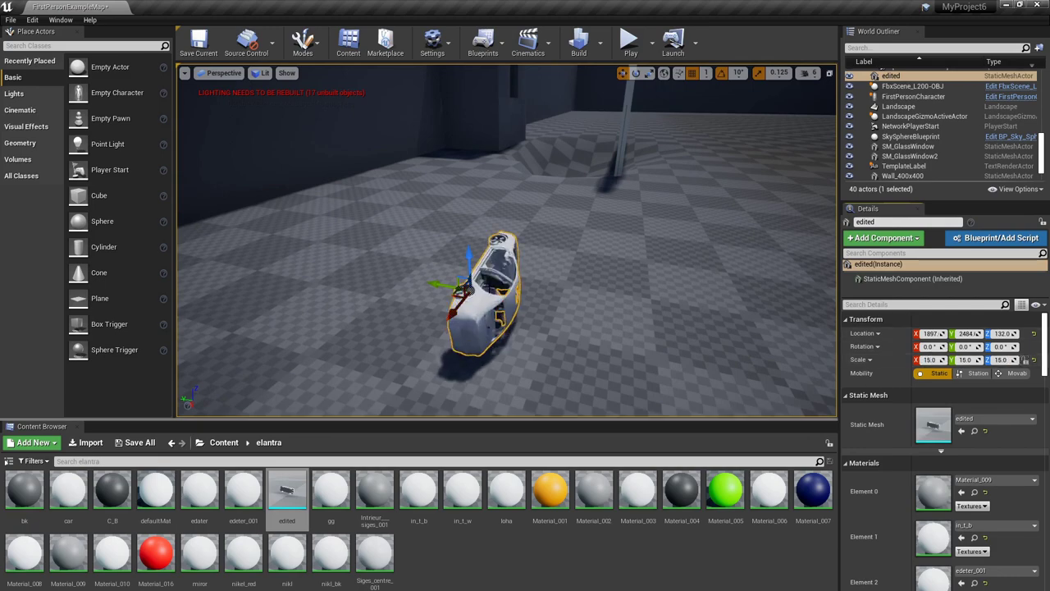
left_click_drag(469, 254, 468, 213)
right_click_drag(472, 217, 402, 177)
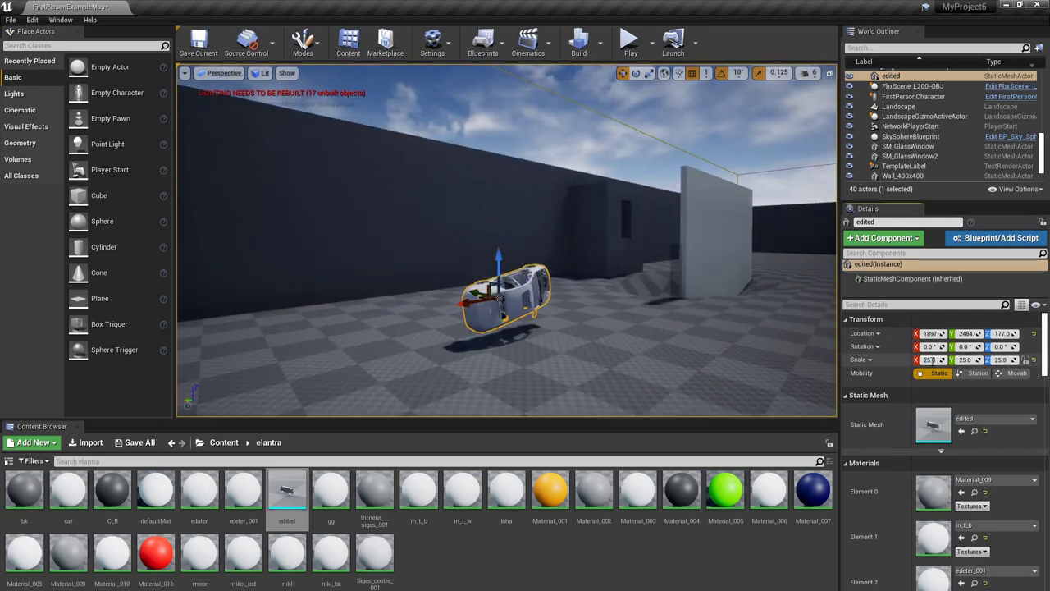
right_click_drag(574, 271, 525, 283)
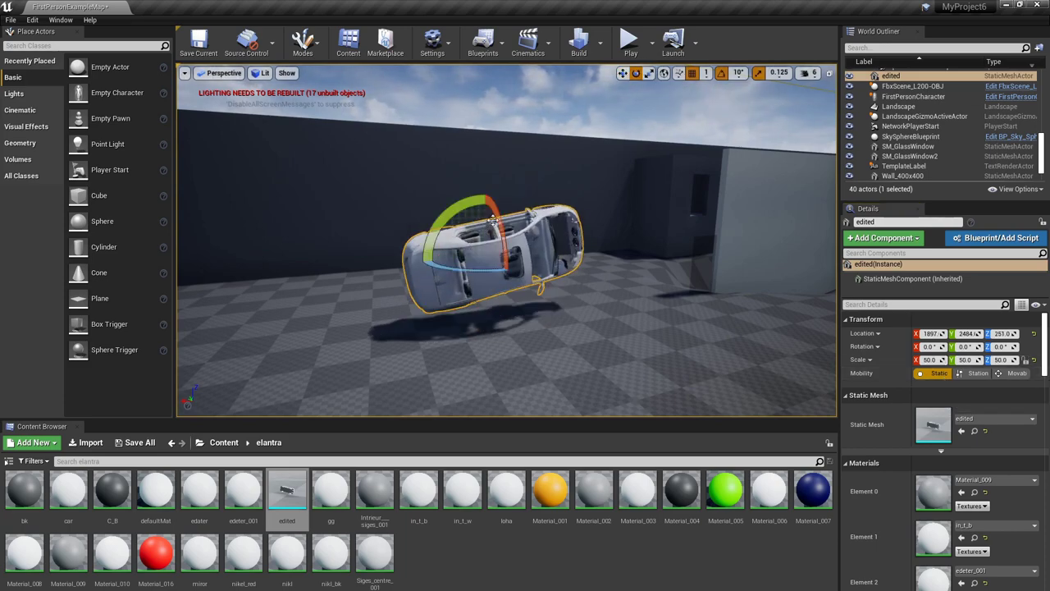
Stand the car on its wheels with a 90° X rotation, drop it to the floor and set its scale to 60
key("End")
right_click_drag(598, 245, 394, 267)
right_click_drag(709, 394, 738, 394)
type("60")
key("Return")
mouse_move(705, 361)
right_mouse_down()
mouse_move(623, 353)
mouse_move(722, 360)
right_mouse_up()
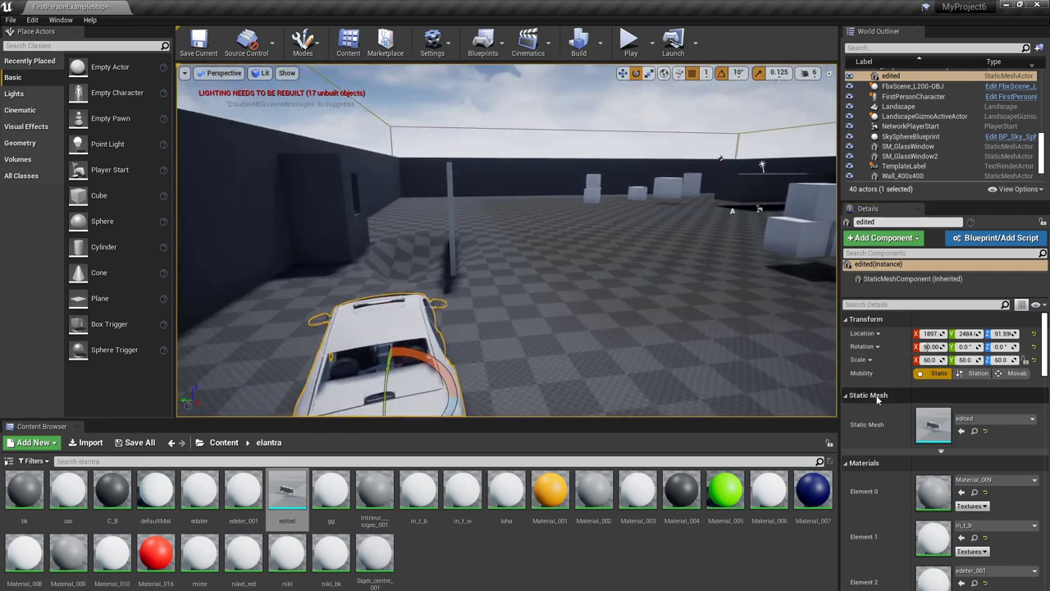
Set the car's scale to 55 on all axes and turn it to 60° about Z
right_click_drag(615, 131, 517, 340)
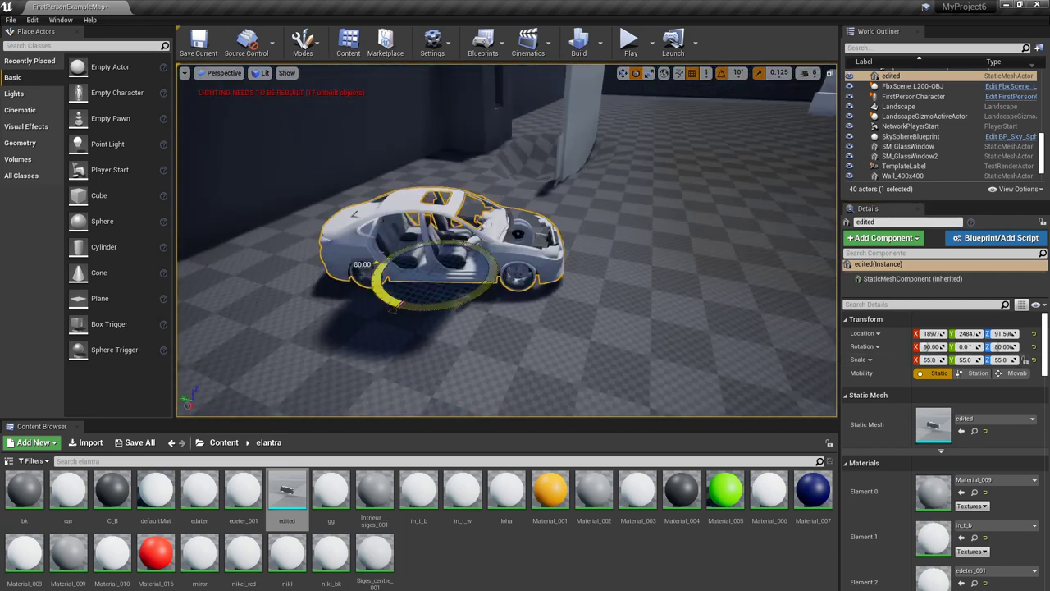
left_click_drag(395, 308, 427, 310)
right_click_drag(525, 246, 584, 158)
Move the car across the floor to about X 1638, Y 2158
left_click_drag(558, 379, 651, 339)
left_click_drag(688, 290, 693, 263)
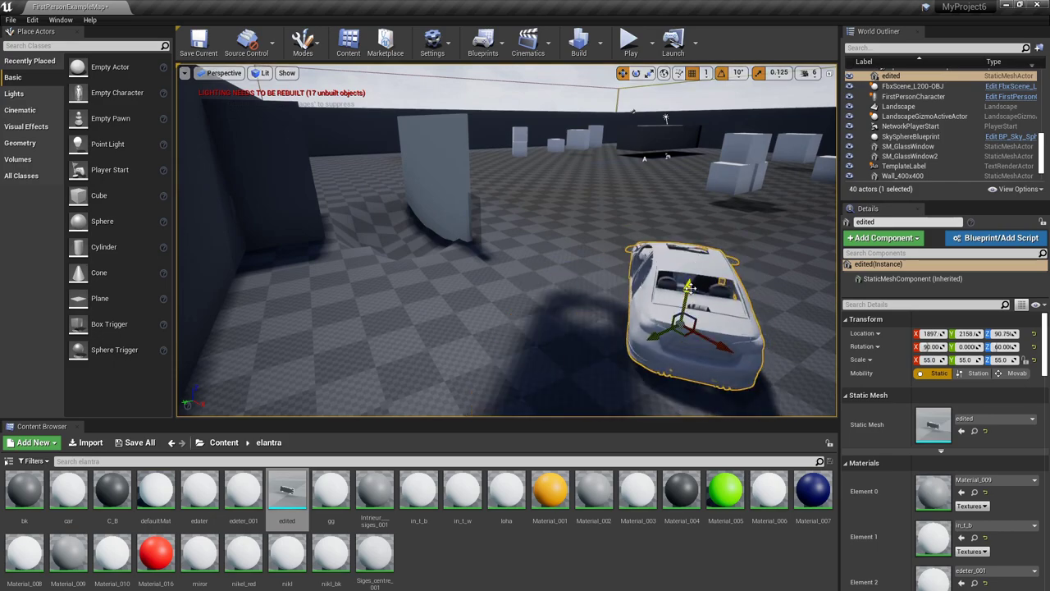
right_click_drag(688, 289, 541, 279)
left_click_drag(304, 349, 385, 306)
right_click_drag(386, 306, 620, 91)
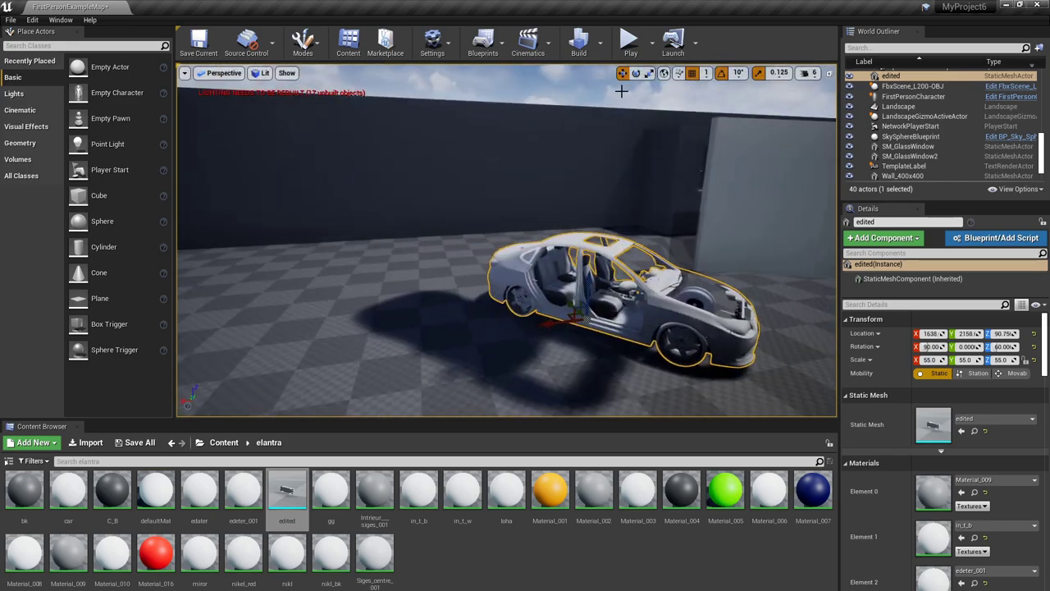
Play-test the level by walking around the car and the booth while shooting, and stop the session
left_click(629, 41)
key("w")
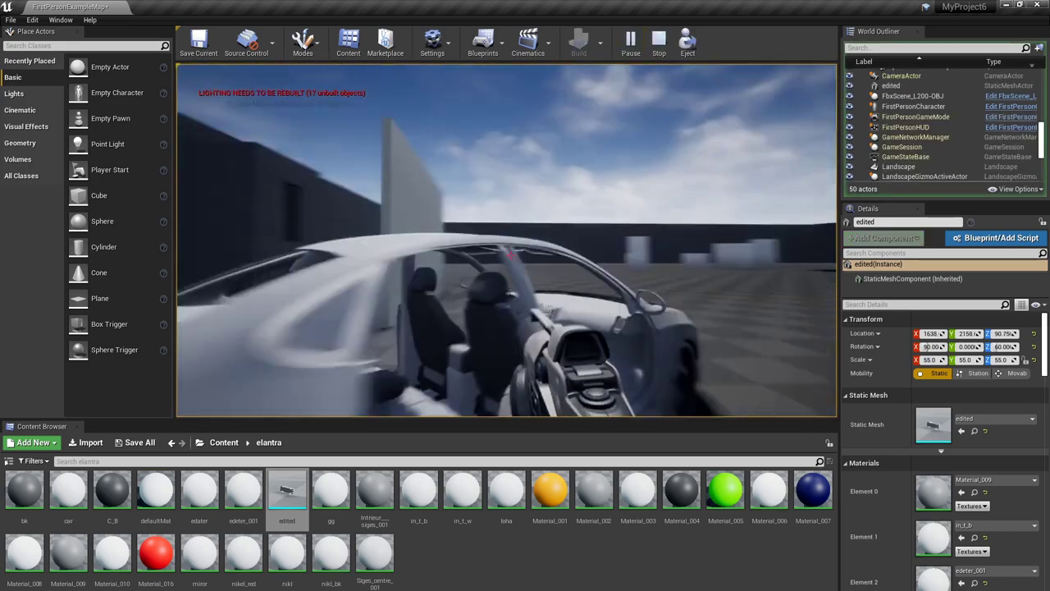
key("w")
left_click(507, 240)
left_click(507, 241)
key("Escape")
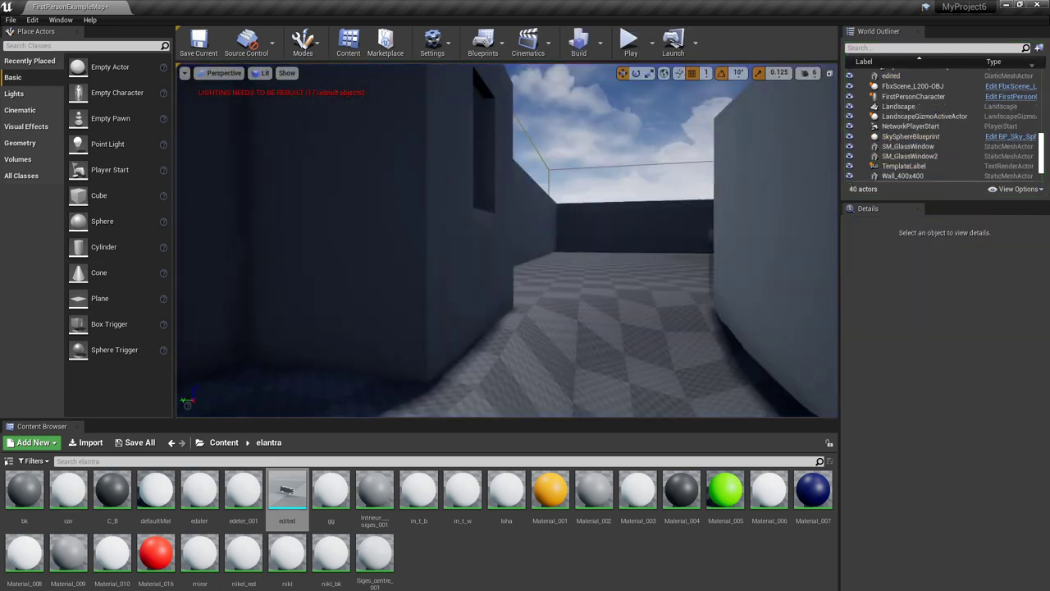
Assign FirstPersonProjectileMaterial to material Element 1 of the car
left_click(452, 330)
right_click_drag(452, 330, 786, 401)
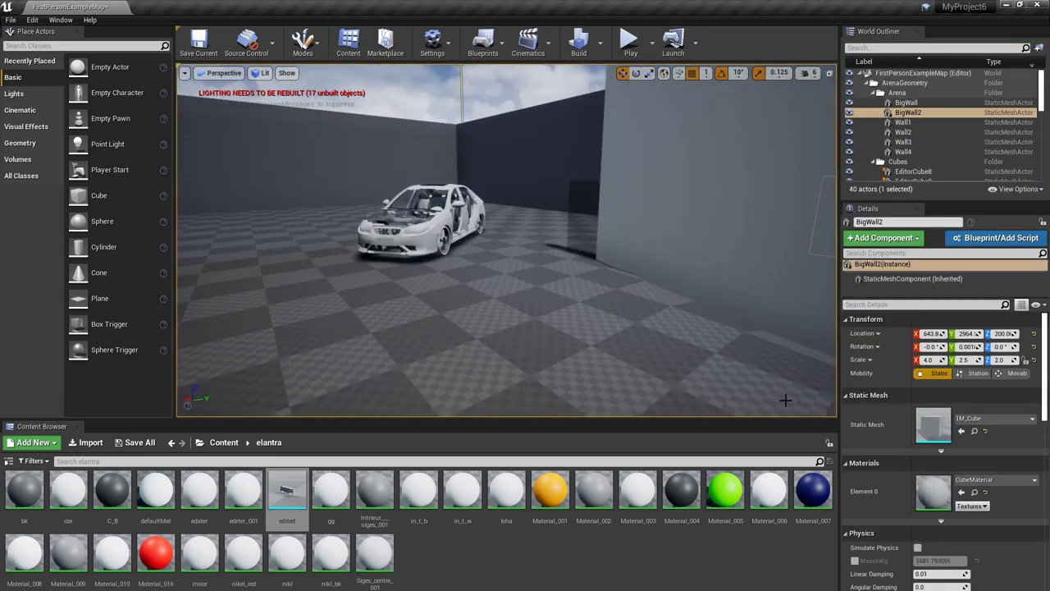
left_click(474, 230)
left_click(986, 527)
left_click(921, 394)
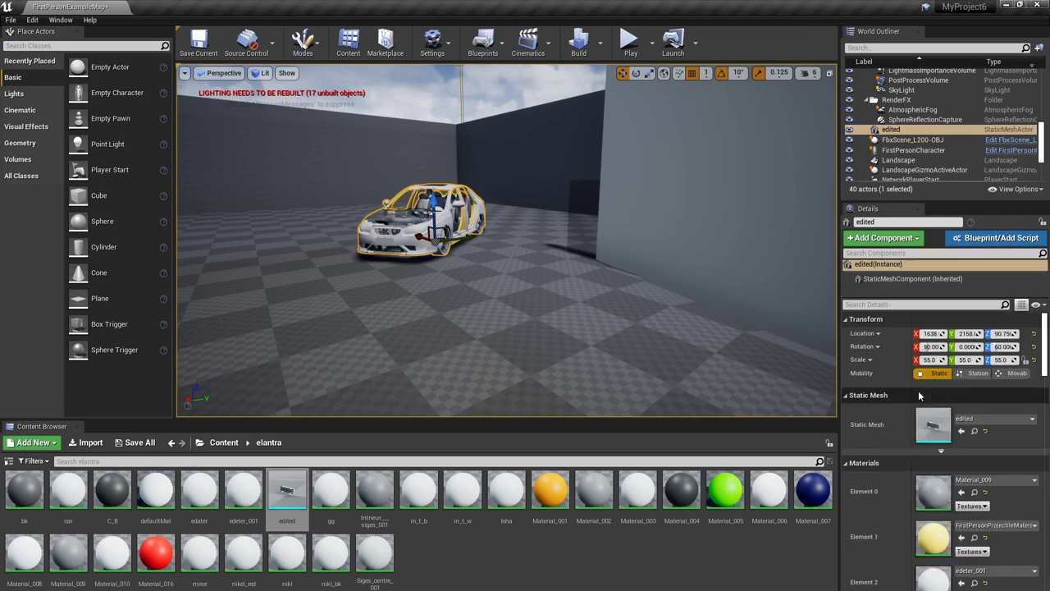
Assign coloured materials to further material elements of the car, including its hood and wheels
right_click_drag(591, 271, 689, 295)
key("w")
left_click(969, 481)
left_click(923, 436)
scroll(979, 523, "down", 2)
left_click(988, 501)
scroll(943, 467, "down", 4)
left_click(935, 439)
Place the TruckBody mesh from the пикап folder on the arena floor near the car and raise it above the ground
left_click(224, 442)
double_click(378, 507)
right_click_drag(492, 279, 623, 279)
left_click_drag(371, 492, 510, 303)
left_click_drag(513, 255, 514, 177)
right_click_drag(541, 271, 361, 275)
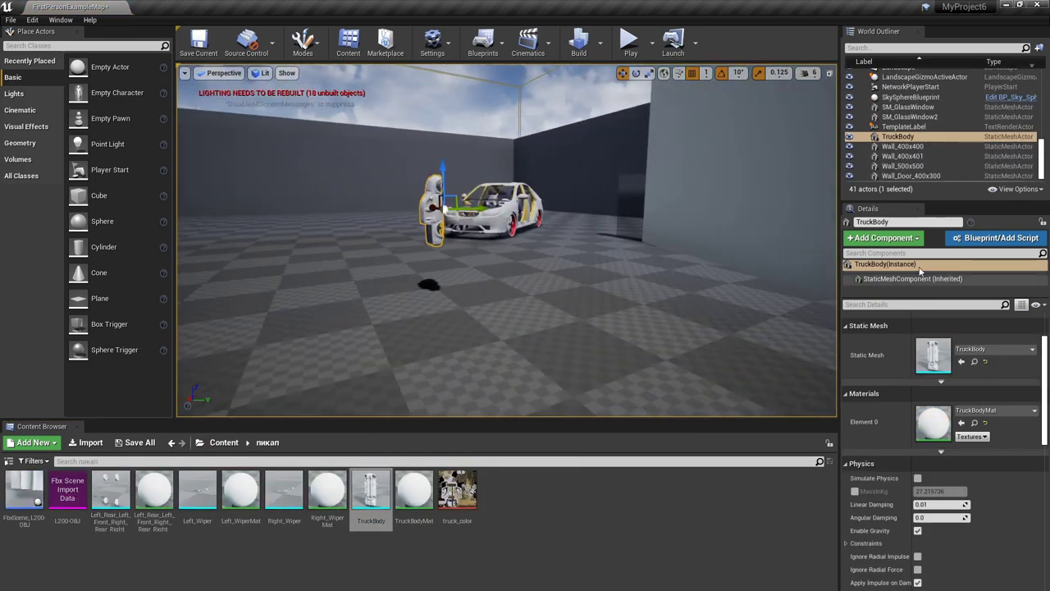
Set the TruckBody's scale to 6 on all axes
scroll(931, 353, "up", 3)
left_click(932, 360)
type("10")
key("Tab")
type("10")
key("Return")
right_click_drag(808, 361, 809, 404)
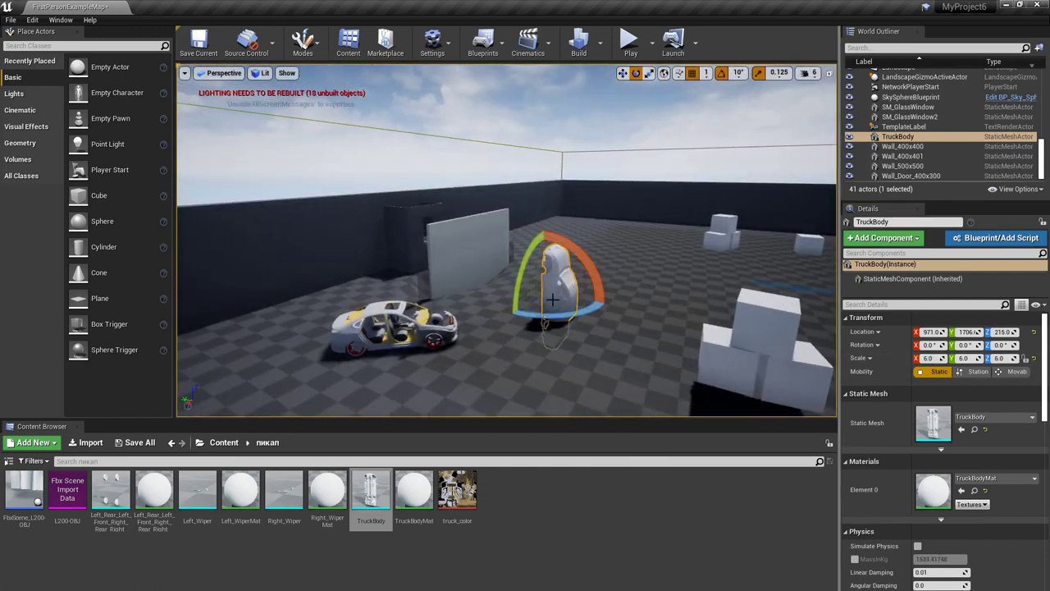
Rotate the TruckBody 90° about X so it lies level, and move it to about X -522, Z 78
left_click_drag(607, 148, 620, 134)
right_click_drag(620, 134, 476, 141)
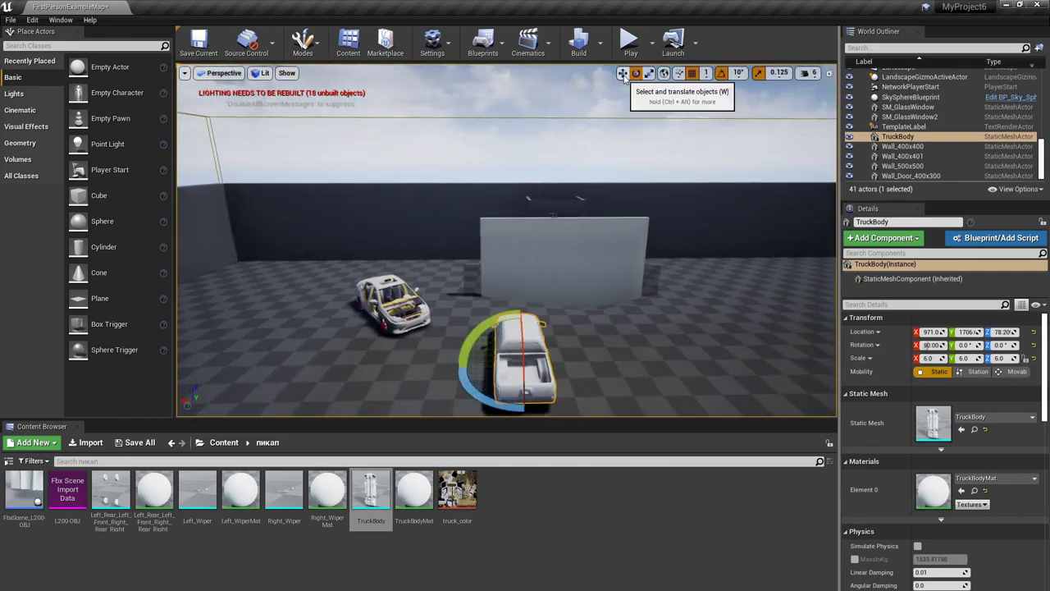
left_click(623, 75)
right_click_drag(508, 238, 607, 263)
right_click_drag(478, 221, 574, 320)
Place a Wall_400x300 from the StarterContent Architecture folder near the arena corner behind the car
left_click(225, 443)
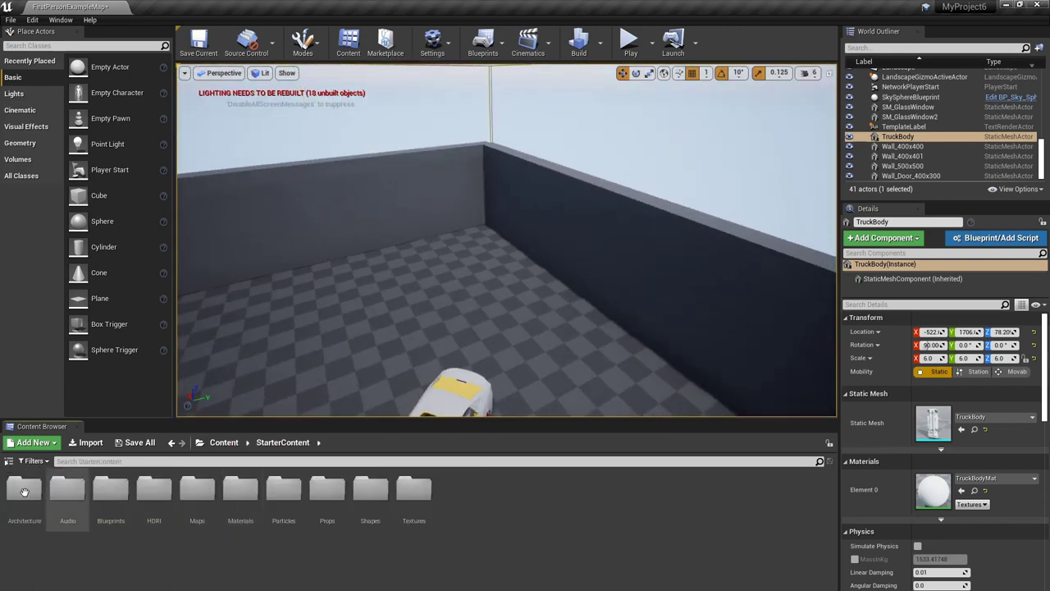
double_click(25, 490)
mouse_move(506, 240)
right_mouse_down()
mouse_move(575, 287)
mouse_move(500, 251)
right_mouse_up()
left_click_drag(194, 495, 500, 316)
mouse_move(501, 316)
right_mouse_down()
mouse_move(566, 304)
mouse_move(509, 299)
right_mouse_up()
left_click_drag(498, 300, 493, 291)
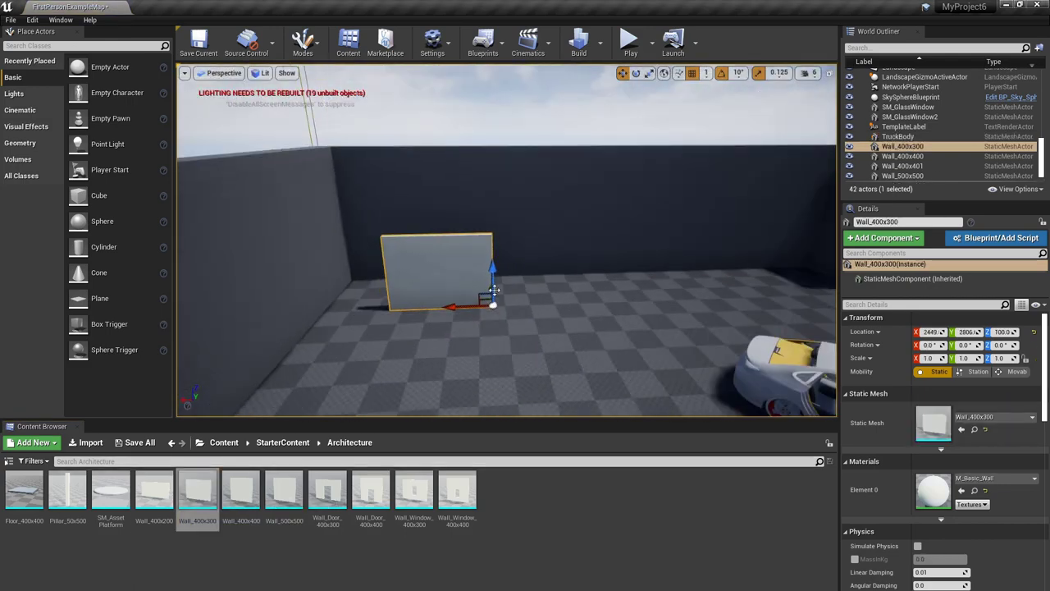
Lengthen the Wall_400x300 to an X scale of 2.375 and shift it along X to about 1954
right_click_drag(497, 270, 477, 301)
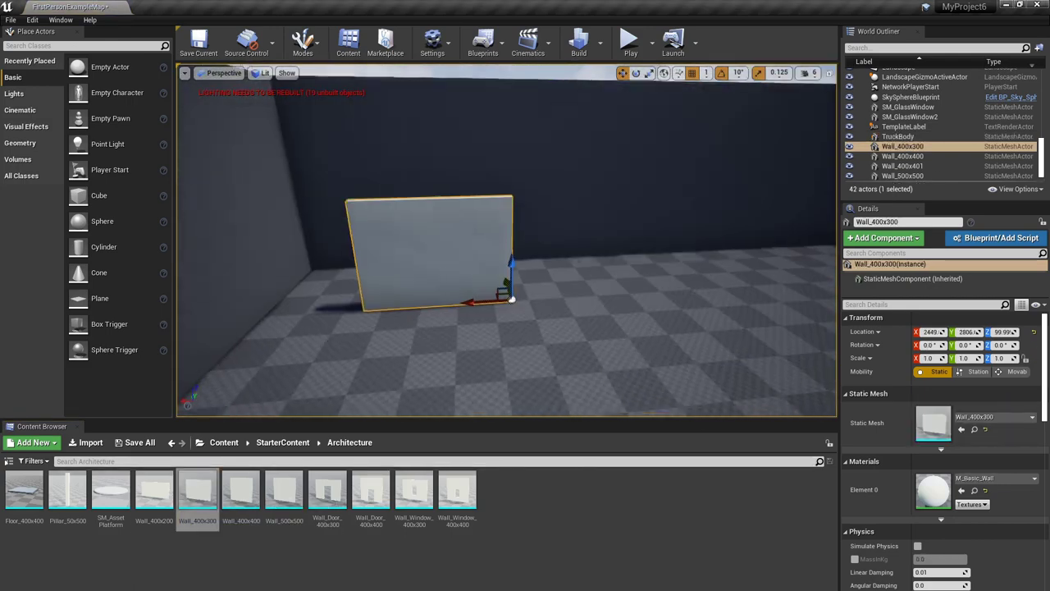
left_click_drag(478, 301, 559, 300)
mouse_move(593, 173)
right_mouse_down()
mouse_move(525, 176)
mouse_move(592, 173)
right_mouse_up()
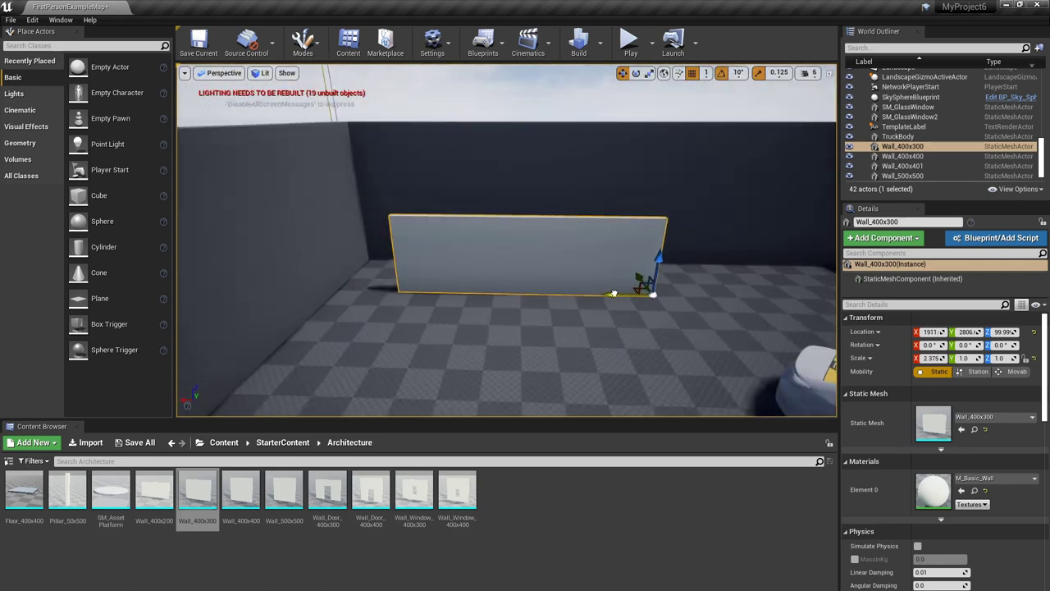
left_click_drag(613, 292, 602, 293)
Duplicate the Wall_400x300, lay the copy flat with a 90° X rotation and move it to about Y 2794
right_click_drag(611, 343, 418, 343)
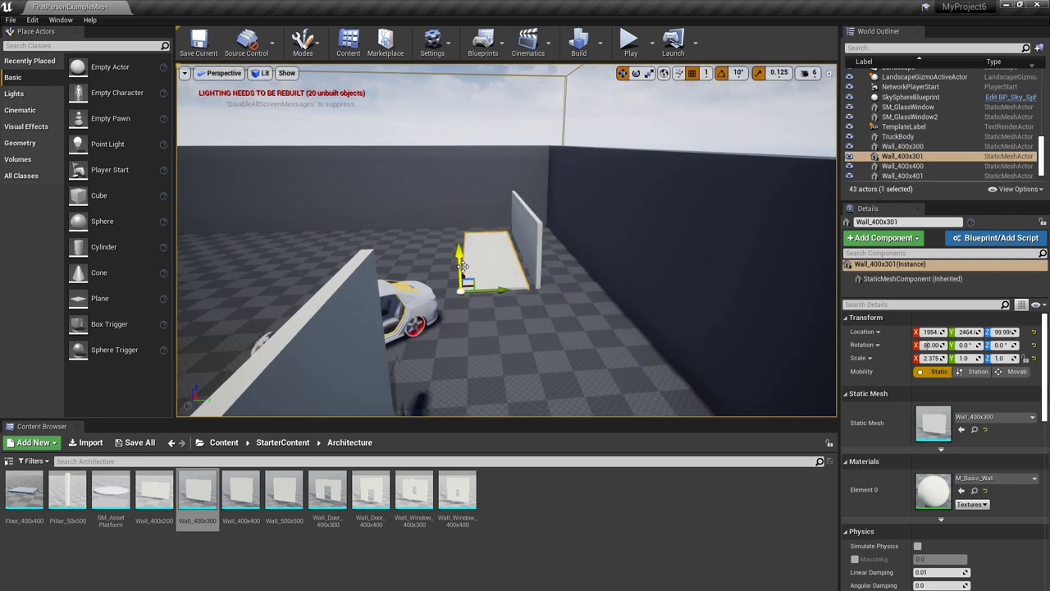
left_click_drag(467, 199, 468, 192)
scroll(504, 188, "up", 5)
right_click_drag(614, 183, 566, 180)
left_click_drag(536, 178, 539, 178)
right_click_drag(518, 287, 566, 297)
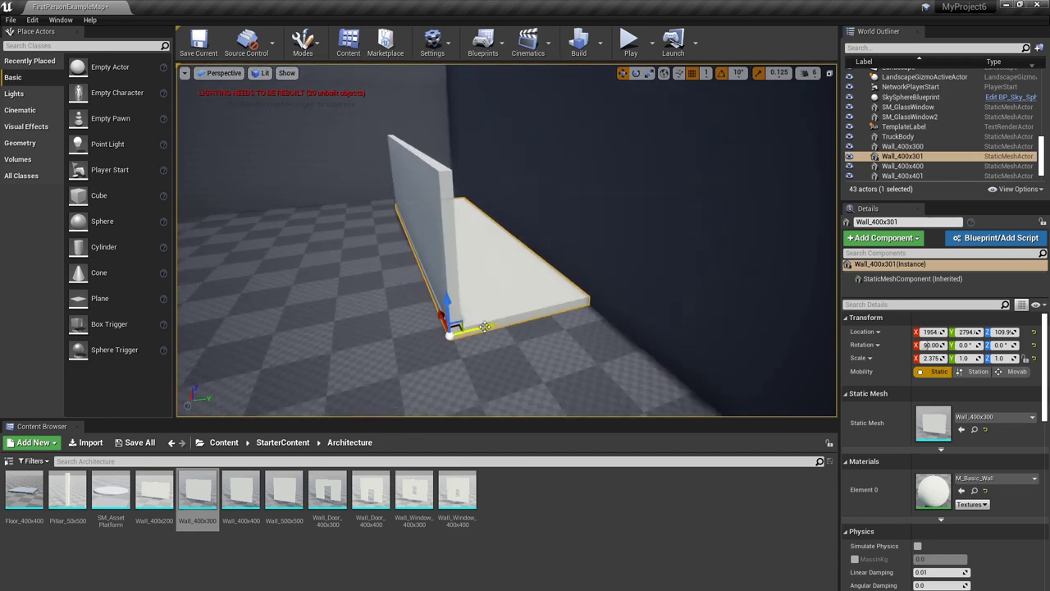
Raise the flat slab onto the wall's top edge at about Z 409 and lengthen it to an X scale of 2.875
left_click_drag(460, 117, 460, 120)
right_click_drag(333, 199, 406, 199)
left_click(648, 75)
left_click_drag(580, 223, 585, 222)
right_click_drag(586, 222, 550, 238)
Duplicate the upright Wall_400x300, rotate the copy -90° about Z and move it to the wall's far end at about X 2893
left_click(442, 241)
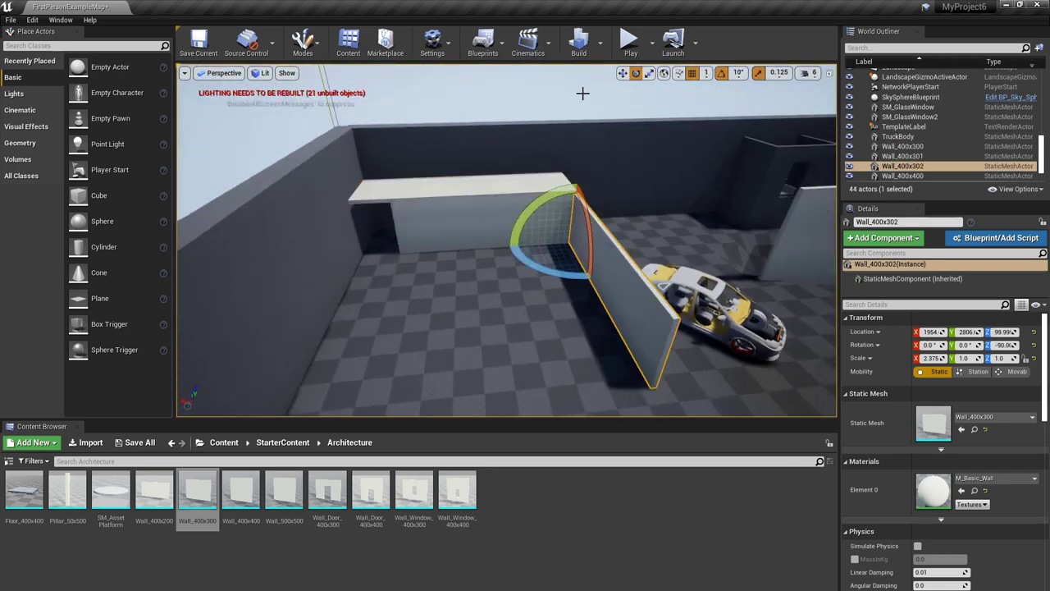
left_click_drag(552, 244, 375, 249)
right_click_drag(375, 248, 348, 254)
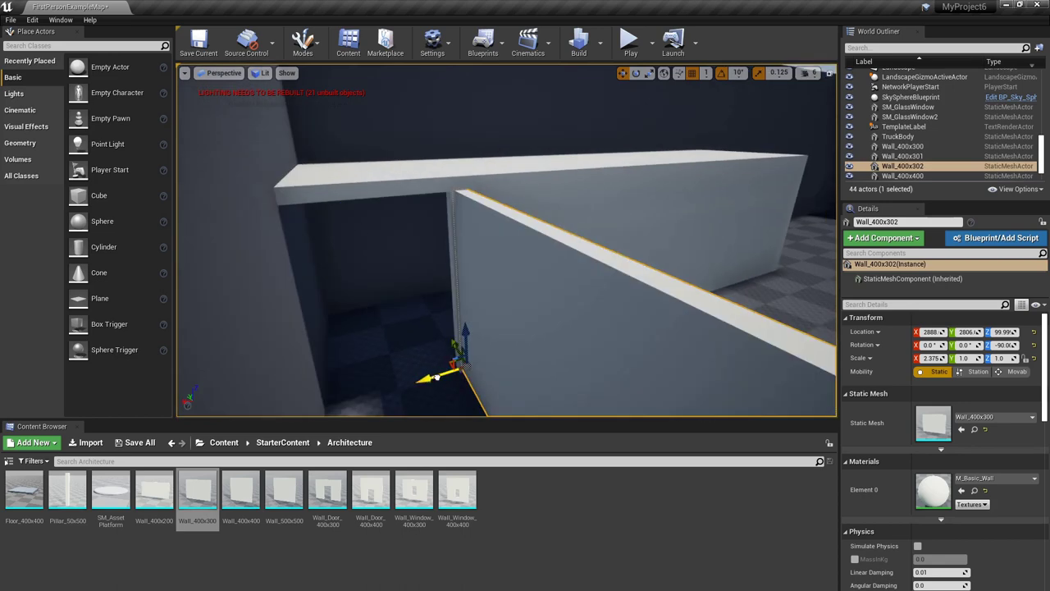
left_click_drag(435, 377, 428, 378)
right_click_drag(428, 378, 558, 373)
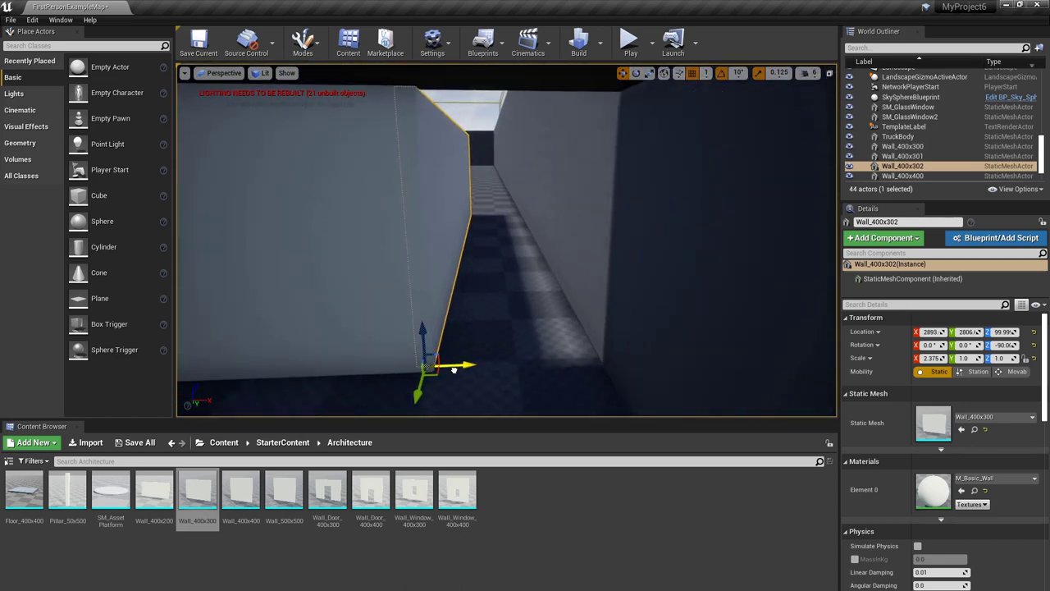
right_click_drag(453, 369, 570, 352)
Duplicate the flat roof slab and rotate the copy -90° about Z
left_click(534, 223)
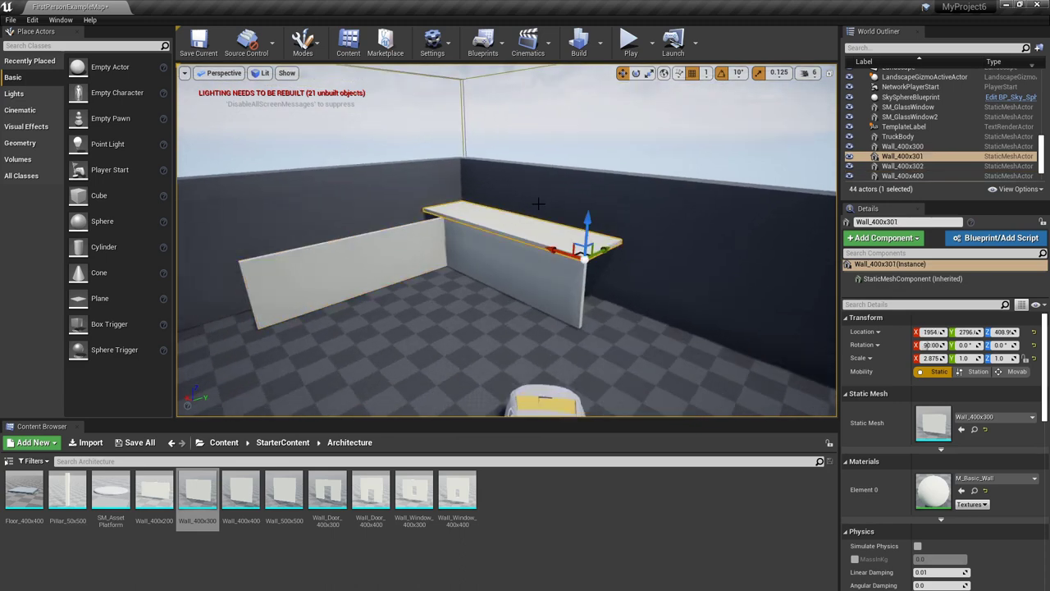
left_click_drag(565, 285, 531, 289)
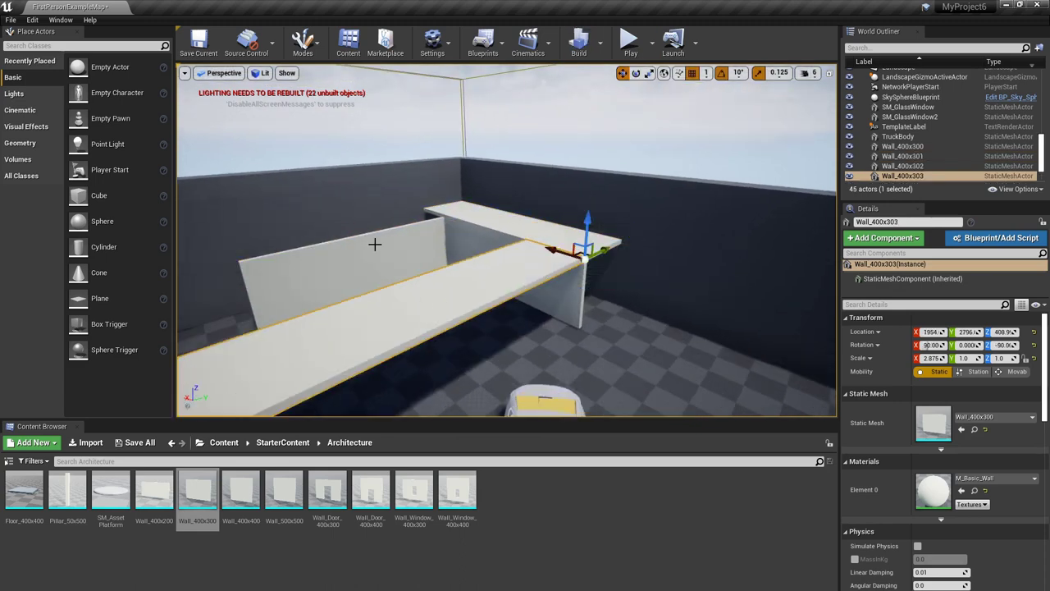
right_click_drag(375, 244, 410, 239)
Move the rotated roof slab onto the second wall's top edge at about X 2884 and narrow it to a Z scale of 0.75
left_click_drag(563, 197, 399, 198)
mouse_move(399, 198)
right_mouse_down()
mouse_move(392, 275)
mouse_move(402, 205)
mouse_move(381, 205)
right_mouse_up()
left_click_drag(538, 251, 476, 251)
right_click_drag(476, 251, 492, 328)
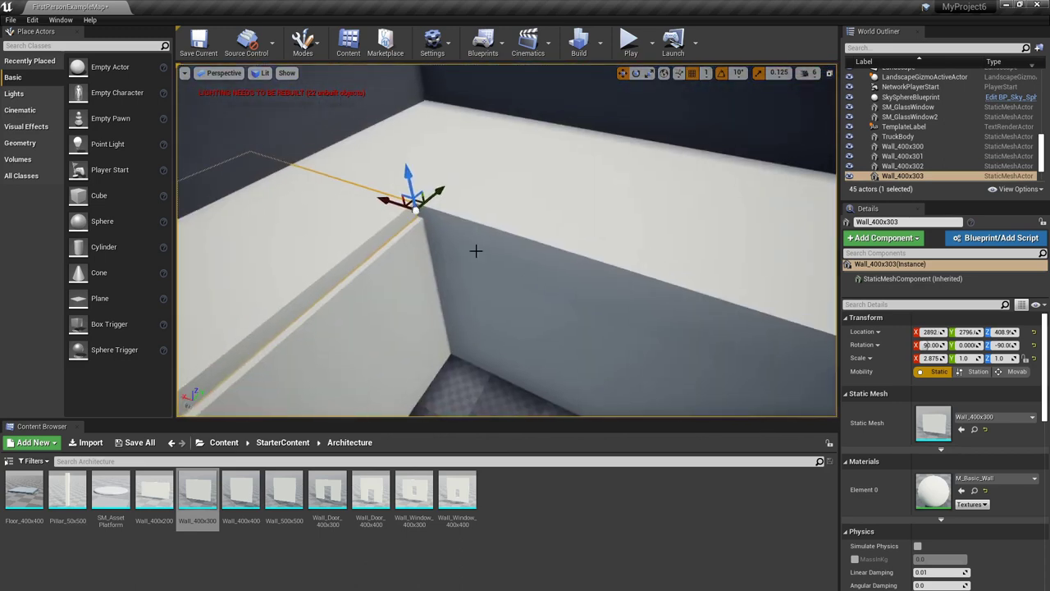
left_click_drag(393, 201, 411, 209)
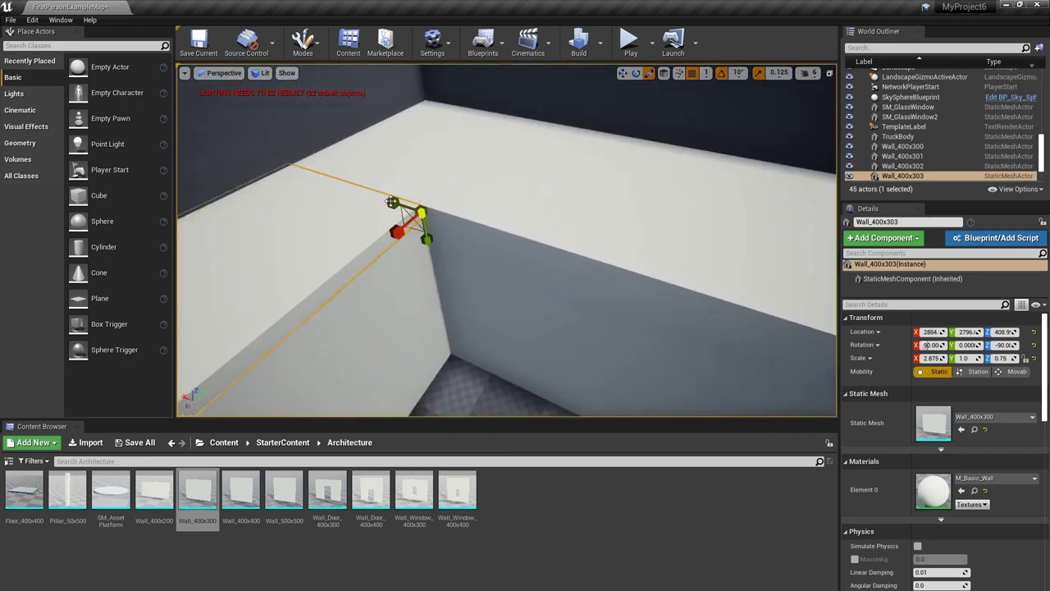
right_click_drag(410, 209, 410, 234)
Shorten the shelter's walls and roof to an X scale of 2.375 and align them at about Y 2806
left_click_drag(554, 167, 585, 159)
right_click_drag(585, 159, 595, 221)
left_click_drag(689, 189, 696, 189)
right_click_drag(695, 190, 656, 197)
left_click_drag(645, 178, 640, 178)
right_click_drag(639, 178, 607, 196)
Place a Wall_Door_400x300 near the shelter and rotate it -90° about Z
left_click_drag(323, 495, 391, 407)
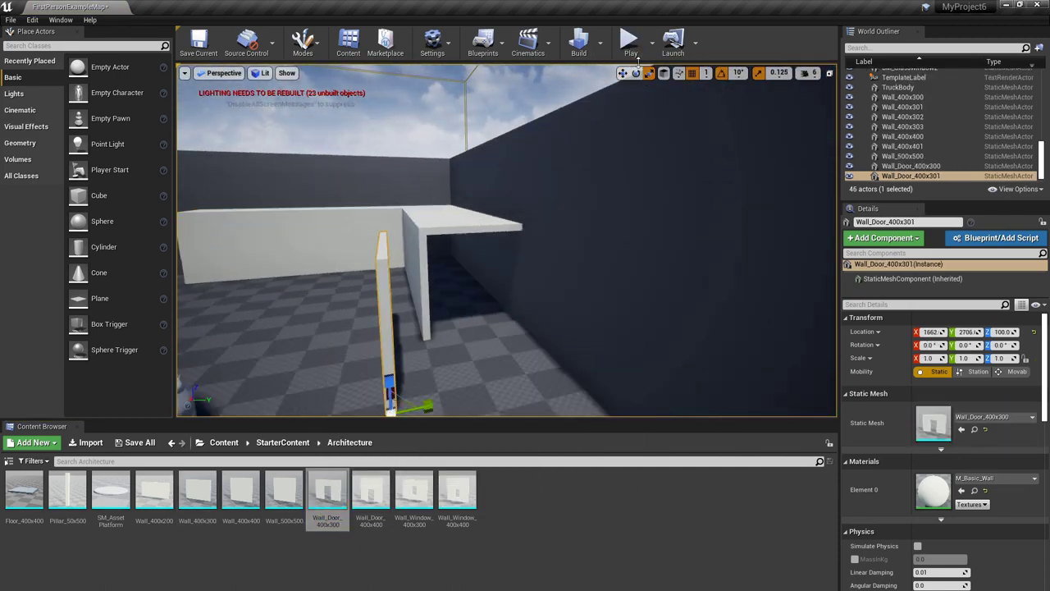
left_click(636, 73)
right_click_drag(490, 297, 470, 363)
right_click_drag(283, 359, 234, 360)
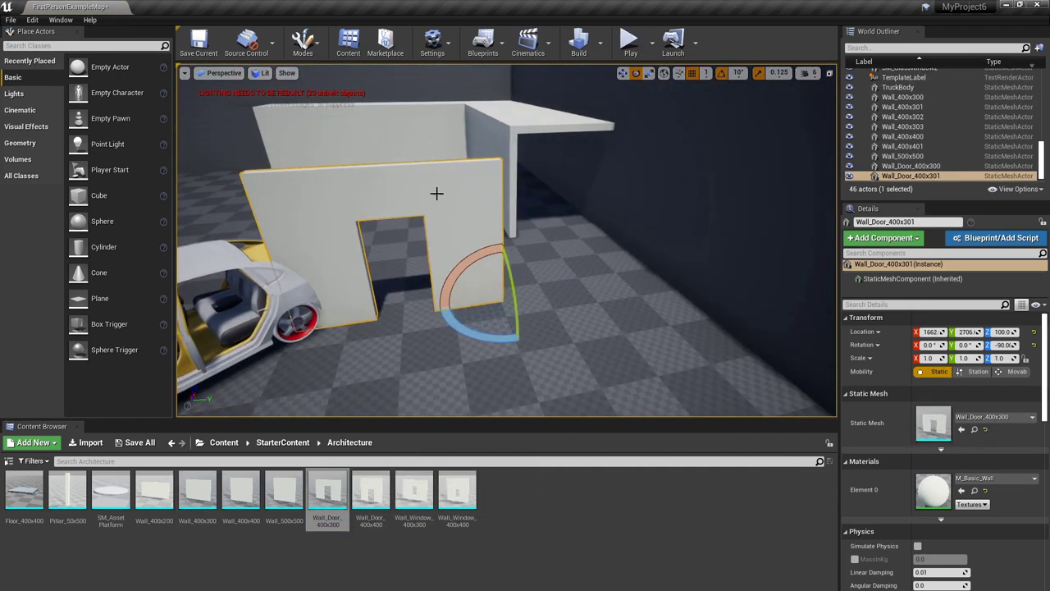
right_click_drag(379, 197, 384, 328)
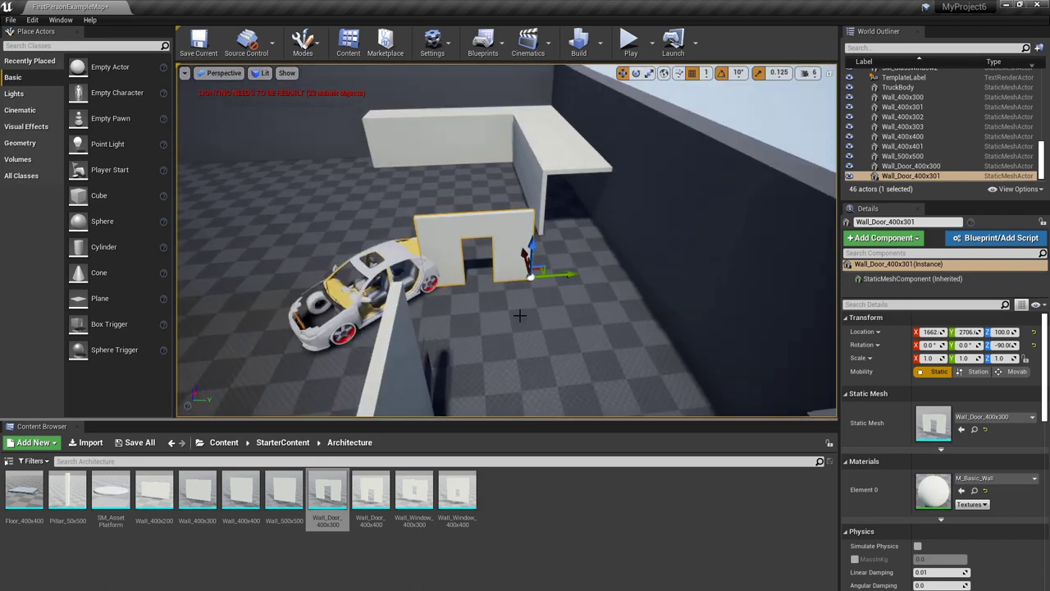
Move the rotated door wall to the shelter's open end at about X 1966, Y 3198, Z 100
left_click_drag(539, 271, 619, 244)
right_click_drag(619, 245, 705, 201)
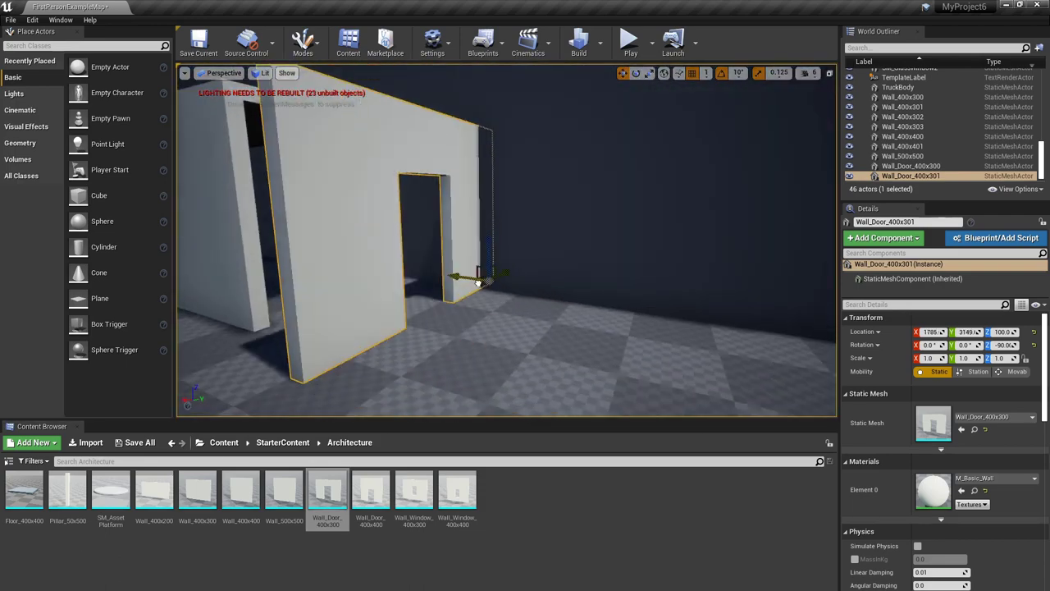
left_click_drag(478, 281, 451, 275)
right_click_drag(420, 300, 484, 299)
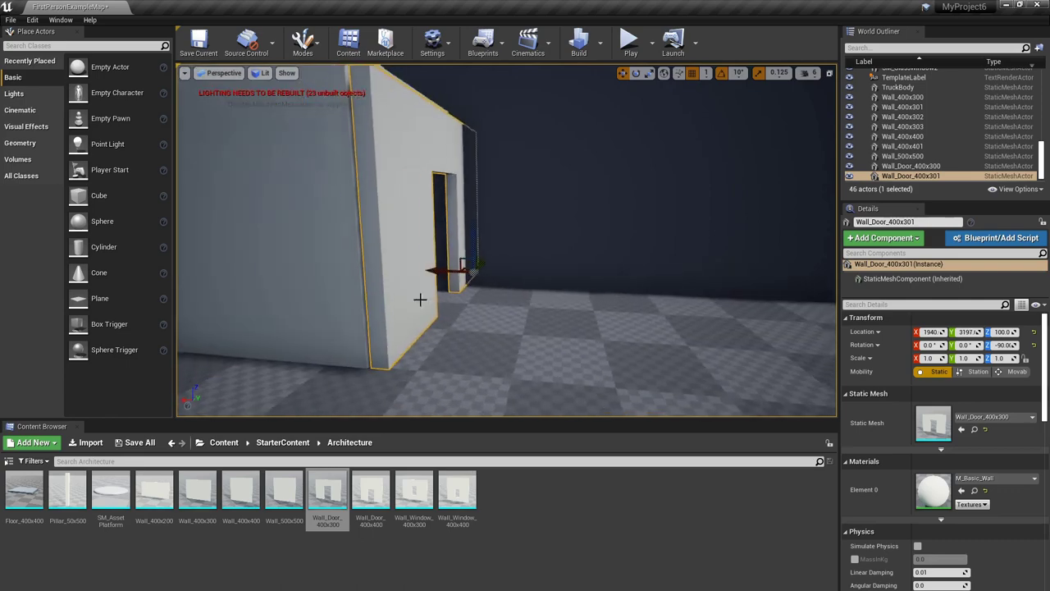
left_click_drag(465, 251, 466, 261)
right_click_drag(465, 261, 304, 300)
Place a second Wall_Door_400x300 at the shelter's other open end, at about X 2843, Y 1866, Z 100
left_click_drag(327, 492, 357, 449)
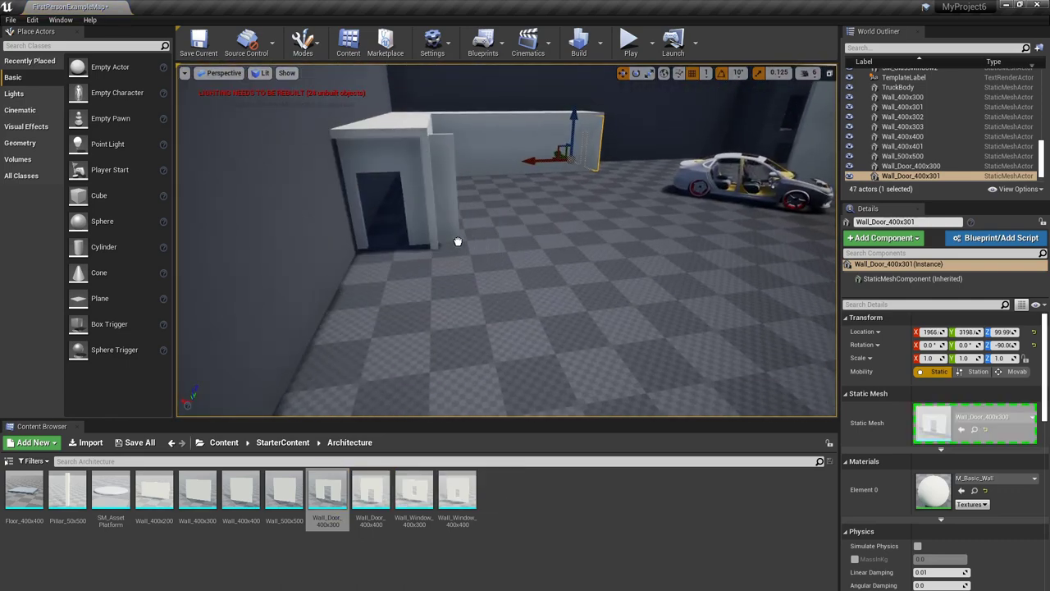
right_click_drag(458, 258, 369, 281)
left_click_drag(370, 282, 370, 266)
right_click_drag(370, 267, 379, 320)
left_click_drag(380, 319, 388, 319)
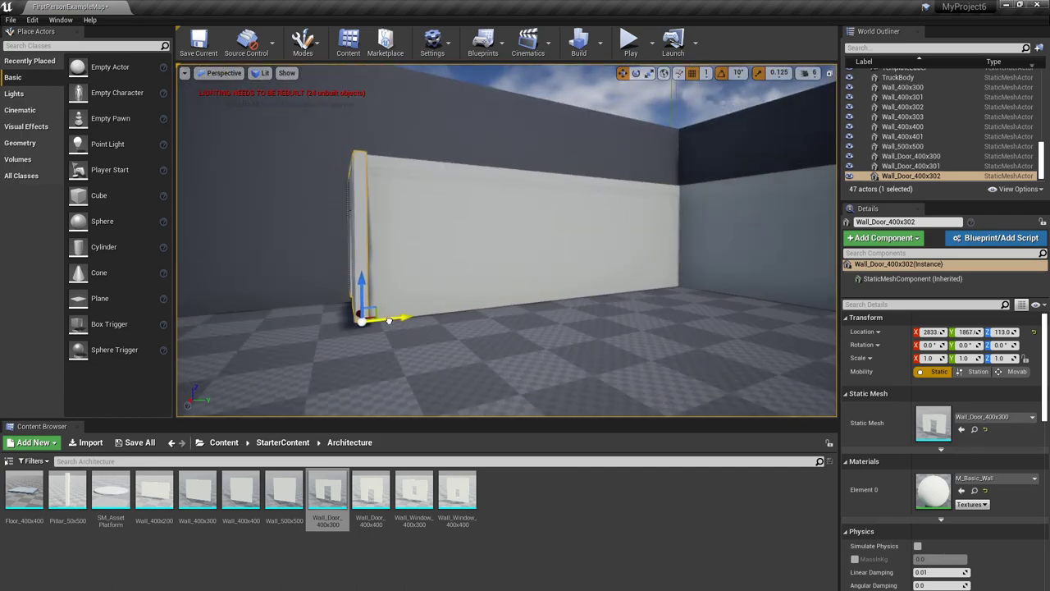
right_click_drag(413, 324, 471, 387)
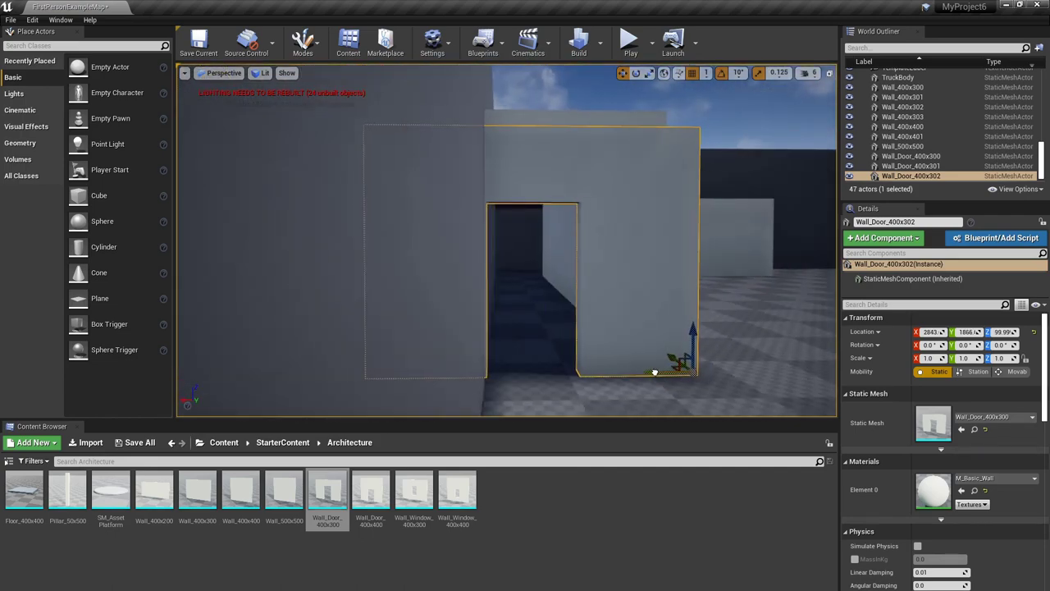
left_click_drag(655, 372, 650, 372)
right_click_drag(650, 372, 746, 335)
Widen the side roof slab to a Z scale of 0.875 and move it to about X 2845 to close the gap above the wall
left_click(632, 337)
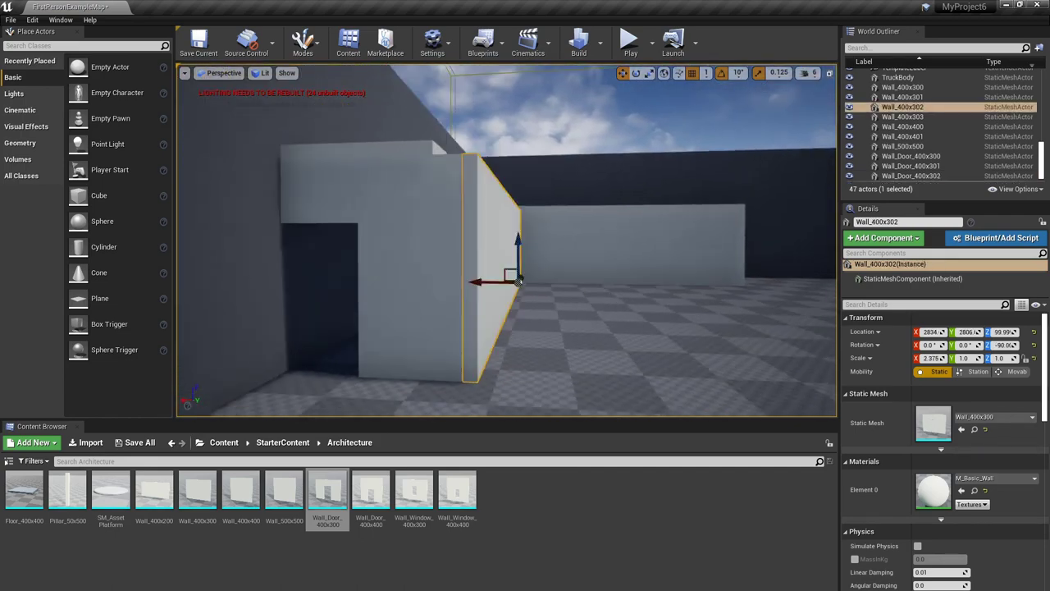
right_click_drag(514, 347, 545, 341)
left_click(513, 347)
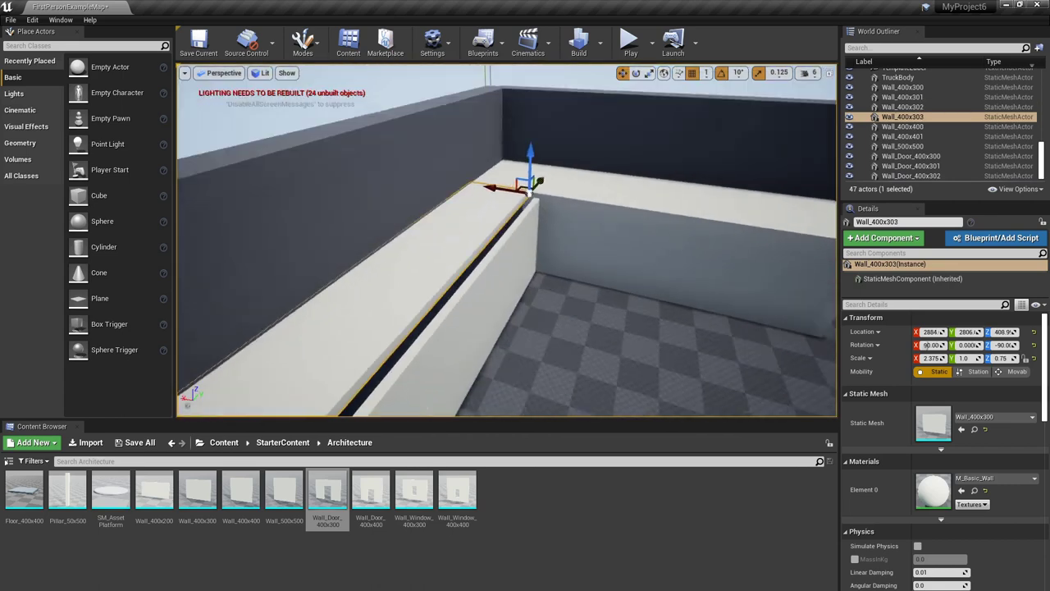
right_click_drag(533, 194, 328, 164)
right_click_drag(507, 246, 459, 246)
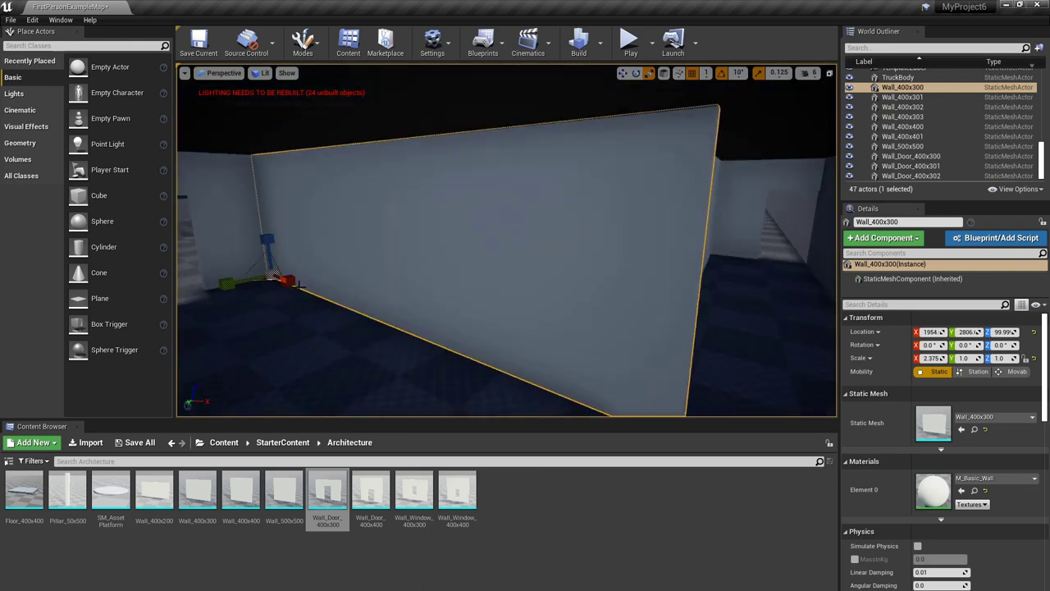
Shorten the upright Wall_400x300 to an X scale of 2.25 and move the upright Wall_400x302 to about X 2843
left_click_drag(287, 281, 270, 277)
right_click_drag(657, 338, 738, 338)
left_click(534, 213)
key("w")
right_click_drag(723, 133, 763, 196)
left_click_drag(631, 353, 601, 353)
right_click_drag(601, 353, 566, 287)
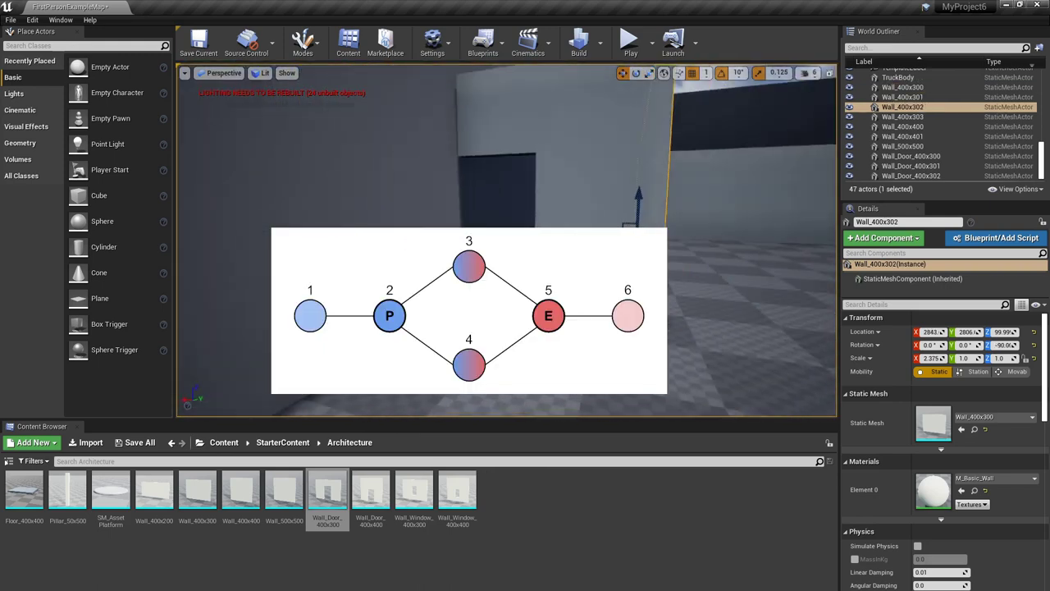
Apply CubeMaterial to the rotated door wall at the shelter's first entrance
left_click(525, 164)
mouse_move(525, 164)
right_mouse_down()
mouse_move(534, 213)
mouse_move(542, 164)
right_mouse_up()
right_click_drag(480, 196, 500, 226)
left_click(480, 196)
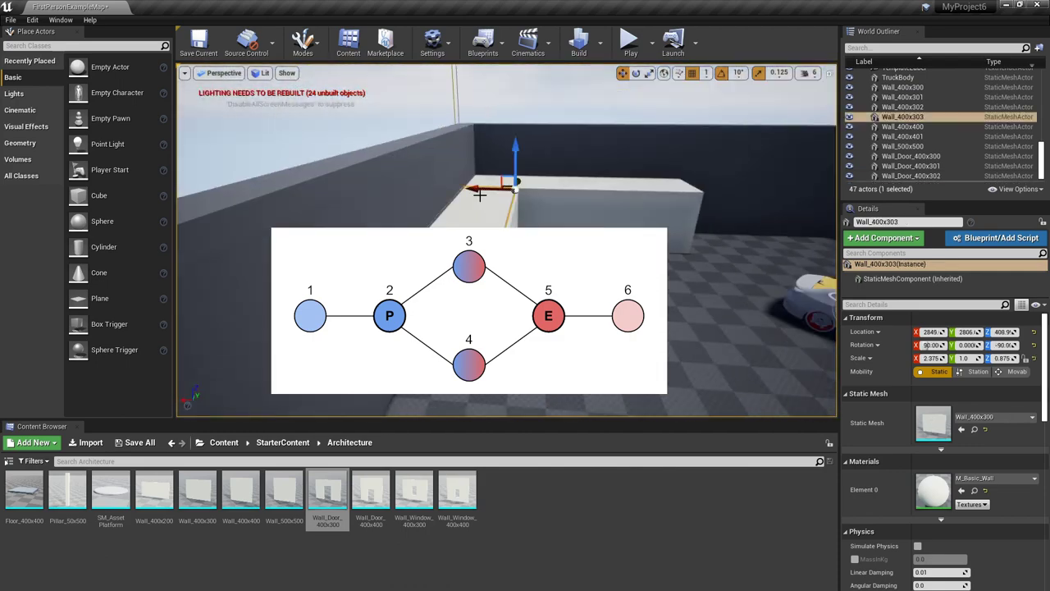
left_click(525, 279)
right_click_drag(525, 279, 639, 283)
left_click(459, 246)
left_click(971, 479)
type("cu")
left_click(911, 325)
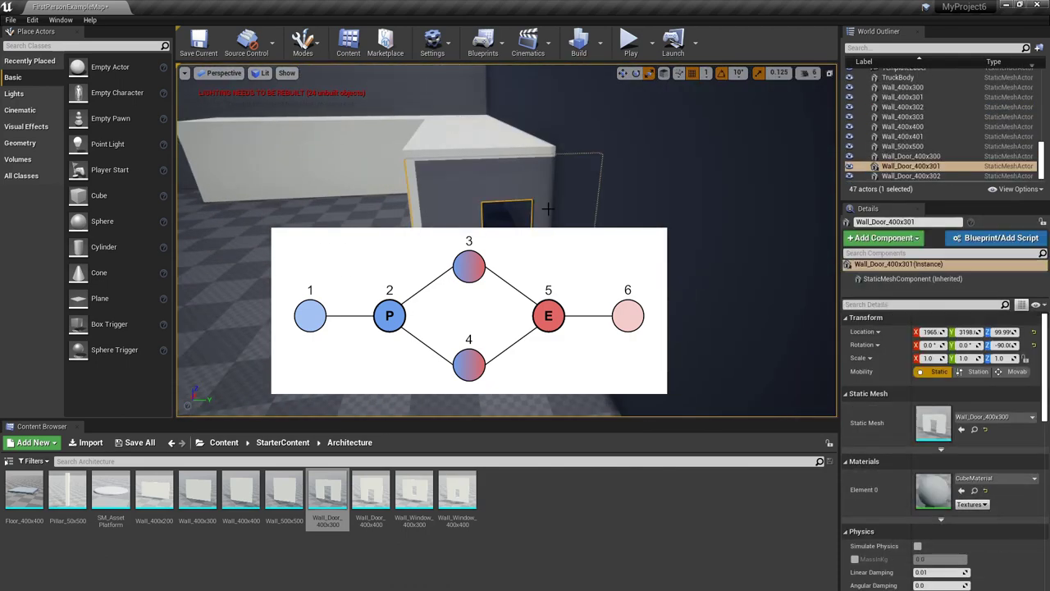
Apply CubeMaterial to the roof slab behind the first entrance and to the upright wall beneath it
left_click(492, 140)
left_click(972, 479)
type("cu")
left_click(910, 325)
right_click_drag(492, 189, 426, 205)
left_click(394, 217)
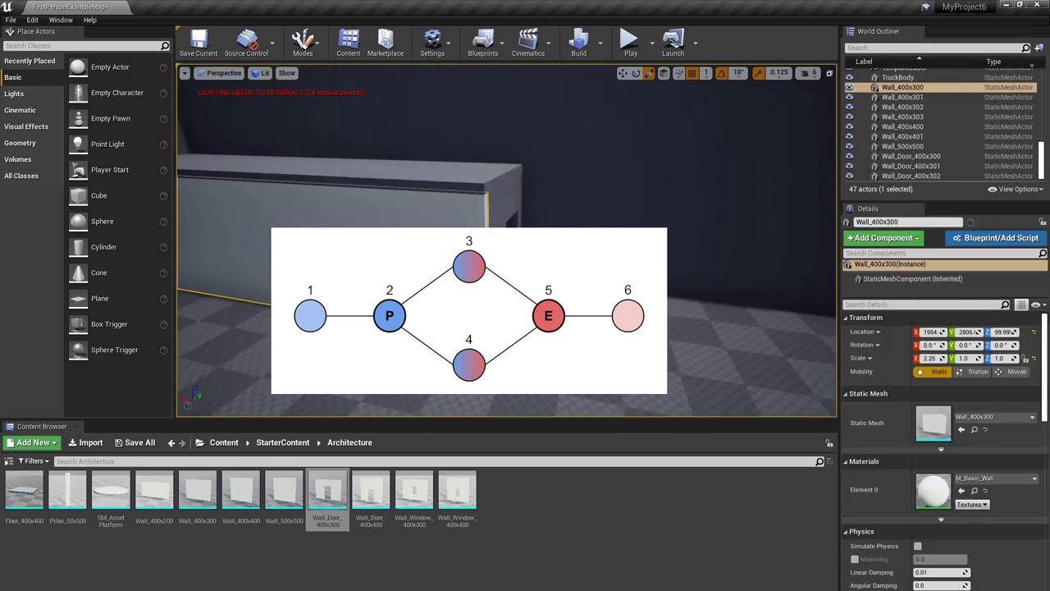
left_click(973, 479)
type("cu")
left_click(910, 326)
Apply CubeMaterial to the side roof slab and to the upright wall beneath it
right_click_drag(525, 188, 492, 254)
left_click(492, 255)
left_click(973, 479)
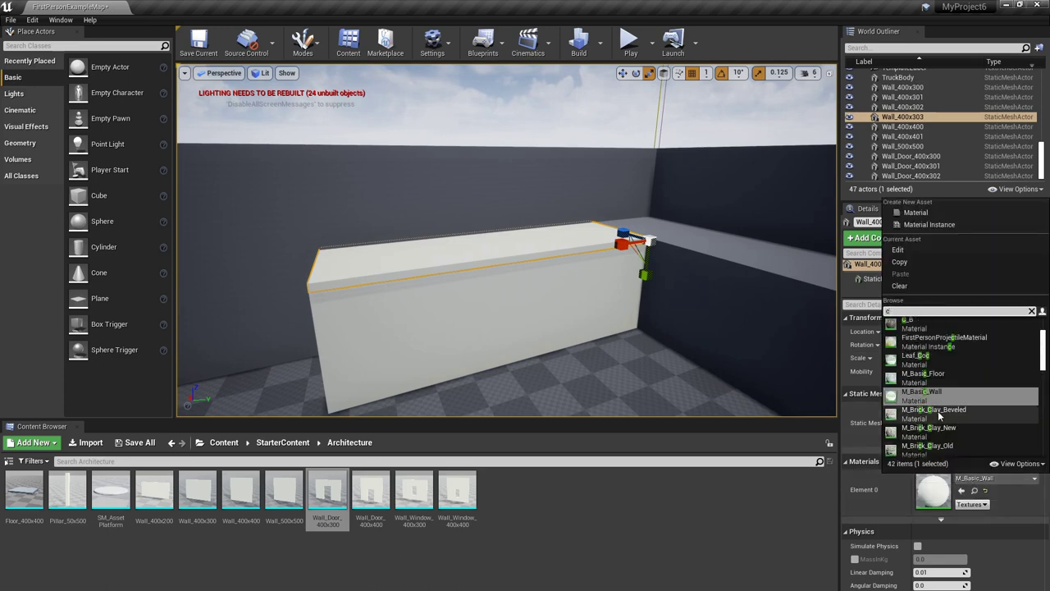
type("cu")
left_click(929, 331)
left_click(475, 320)
left_click(973, 479)
type("cu")
left_click(910, 327)
Apply CubeMaterial to the door wall at the shelter's second entrance
right_click_drag(508, 246, 434, 246)
left_click(434, 246)
left_click(973, 479)
type("cu")
left_click(911, 327)
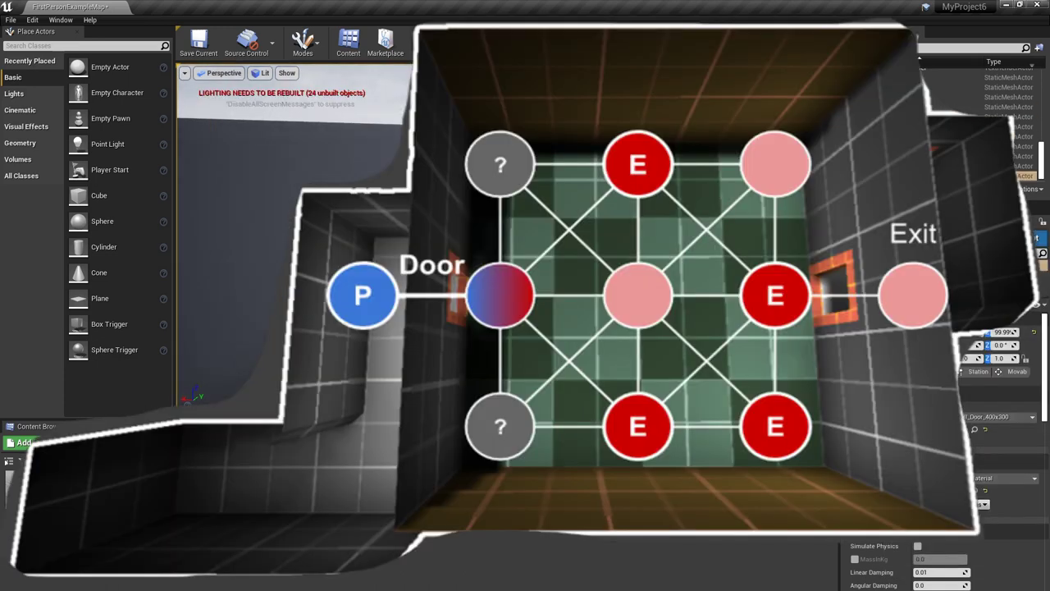
Look over the level and select the light source to review its properties
left_click(508, 328)
right_click_drag(509, 328, 484, 311)
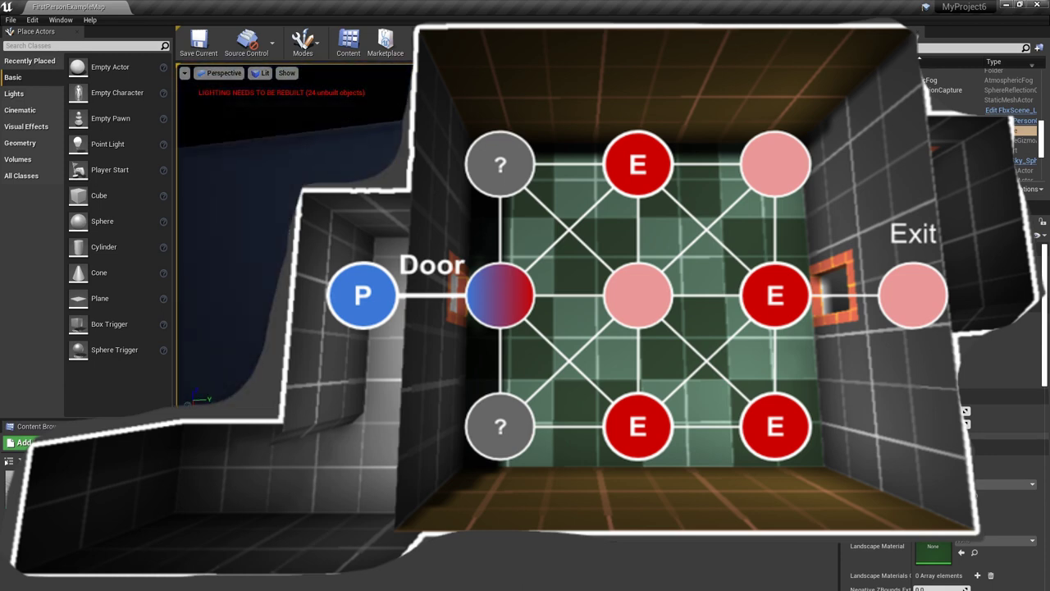
right_click_drag(509, 238, 402, 234)
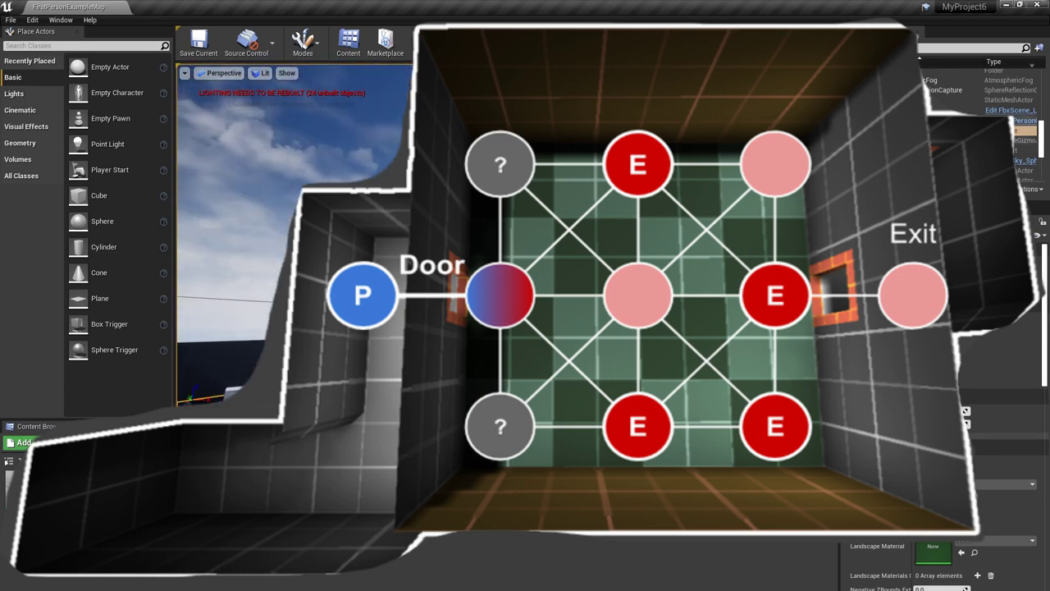
left_click(968, 101)
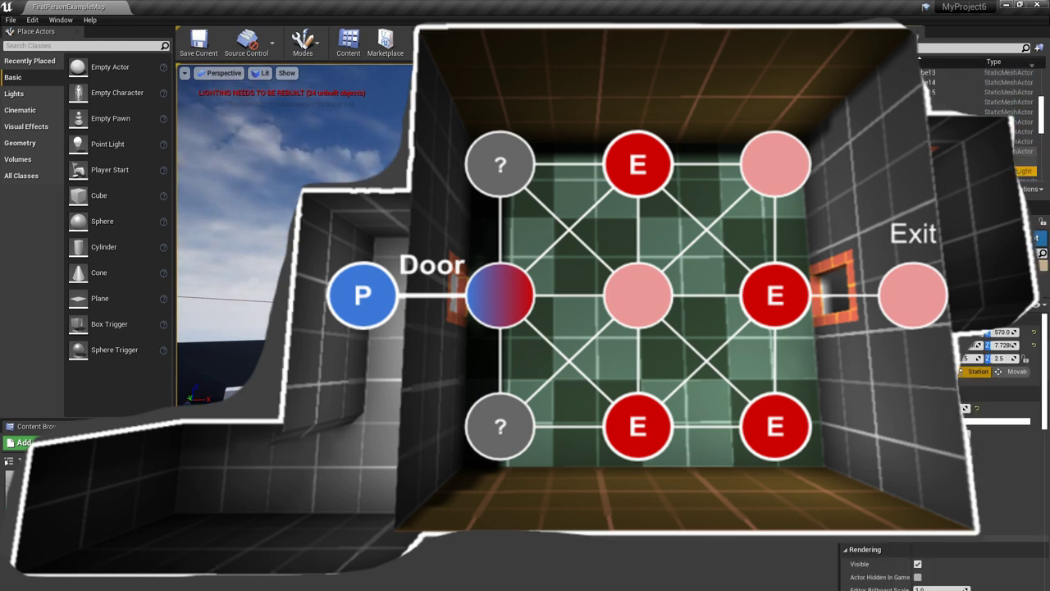
right_click_drag(509, 238, 590, 299)
right_click_drag(508, 238, 468, 230)
Select the car prop and look through its material elements
left_click(508, 246)
scroll(1000, 477, "down", 10)
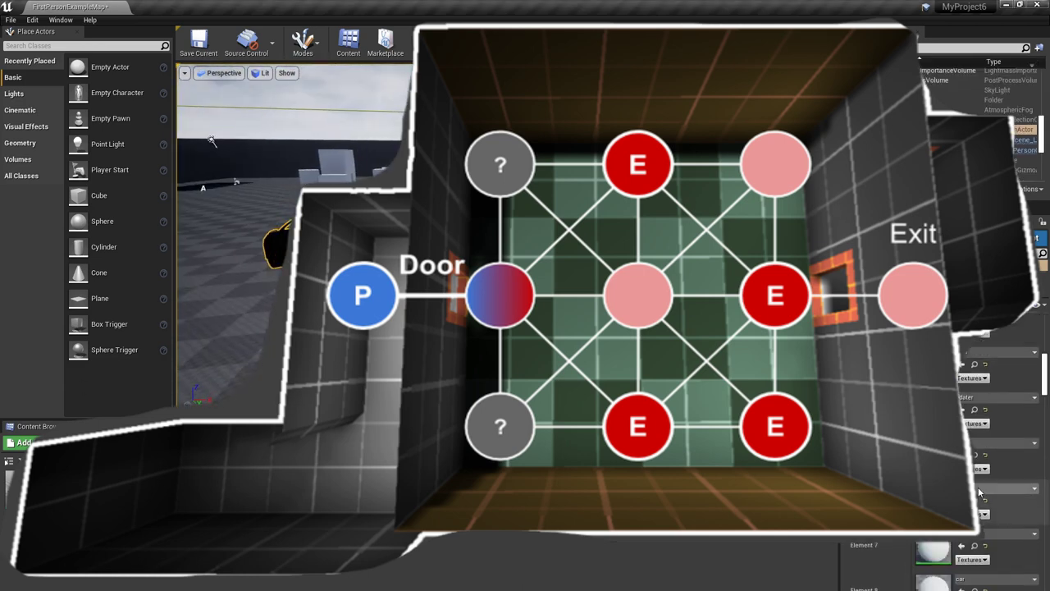
left_click(998, 402)
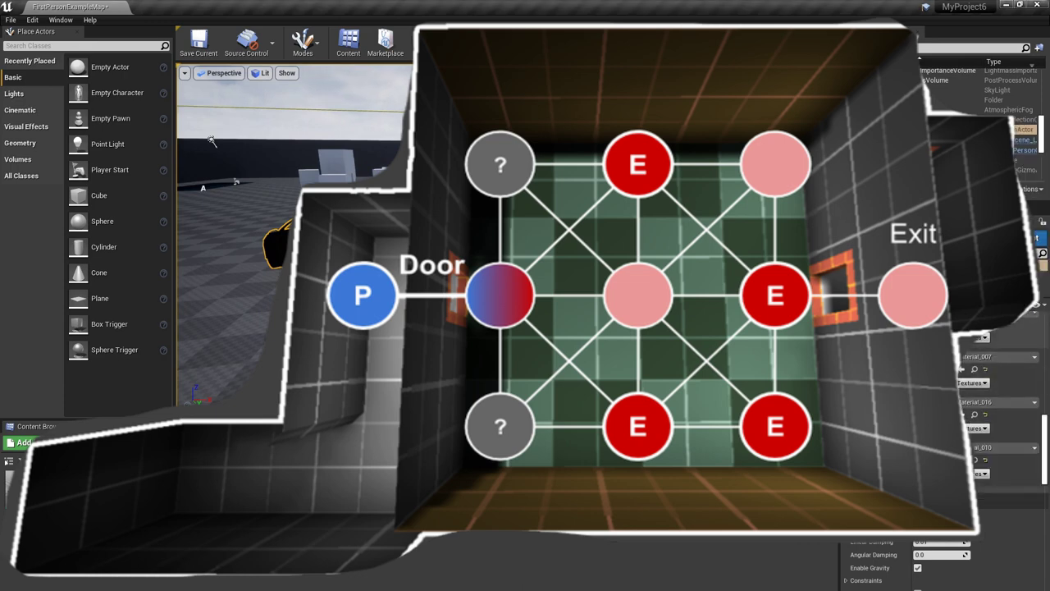
left_click(997, 312)
left_click(927, 549)
right_click_drag(509, 246, 557, 238)
Play-test the level, stop the session and inspect the dark corridor inside the corner shelter
left_click(611, 41)
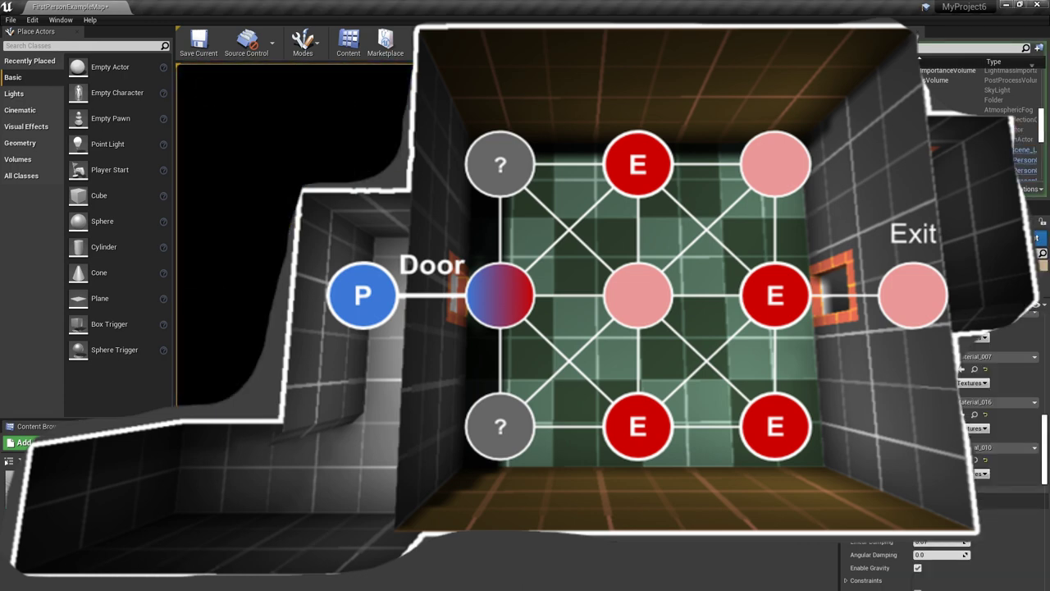
key("Escape")
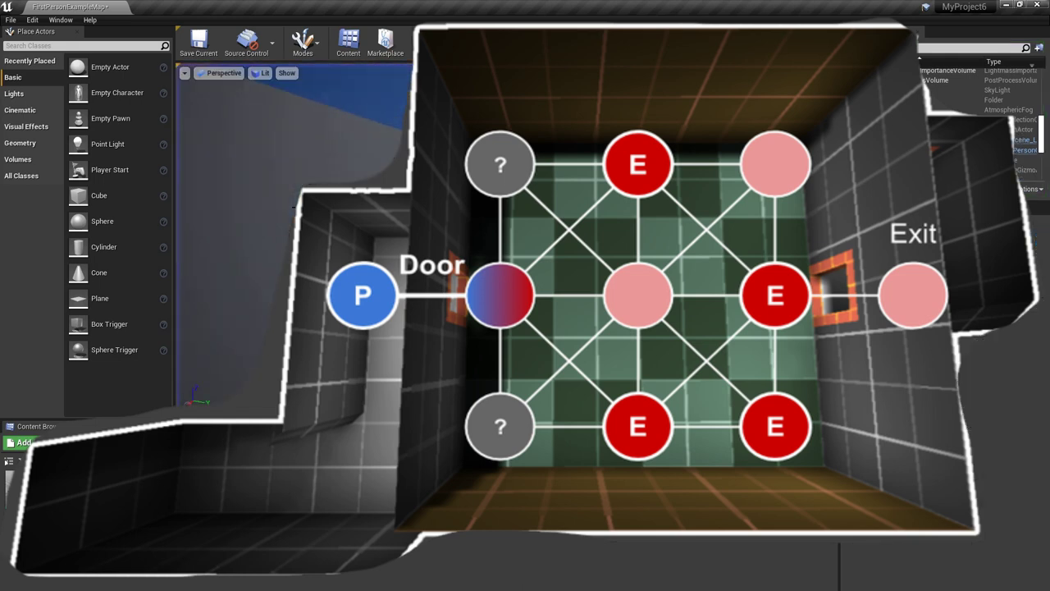
left_click(508, 238)
right_click_drag(509, 238, 484, 188)
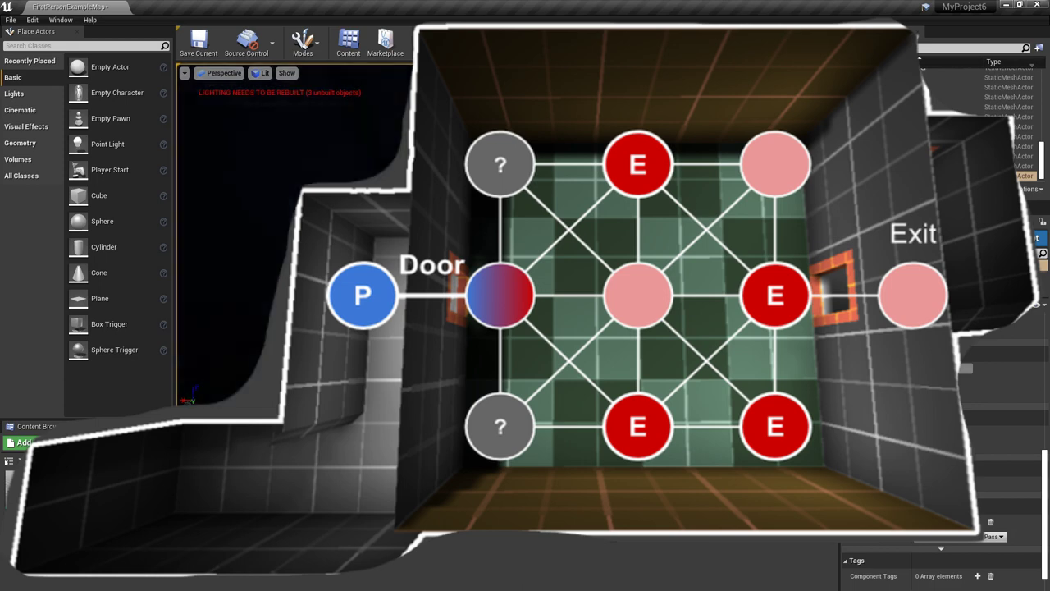
right_click_drag(509, 238, 459, 217)
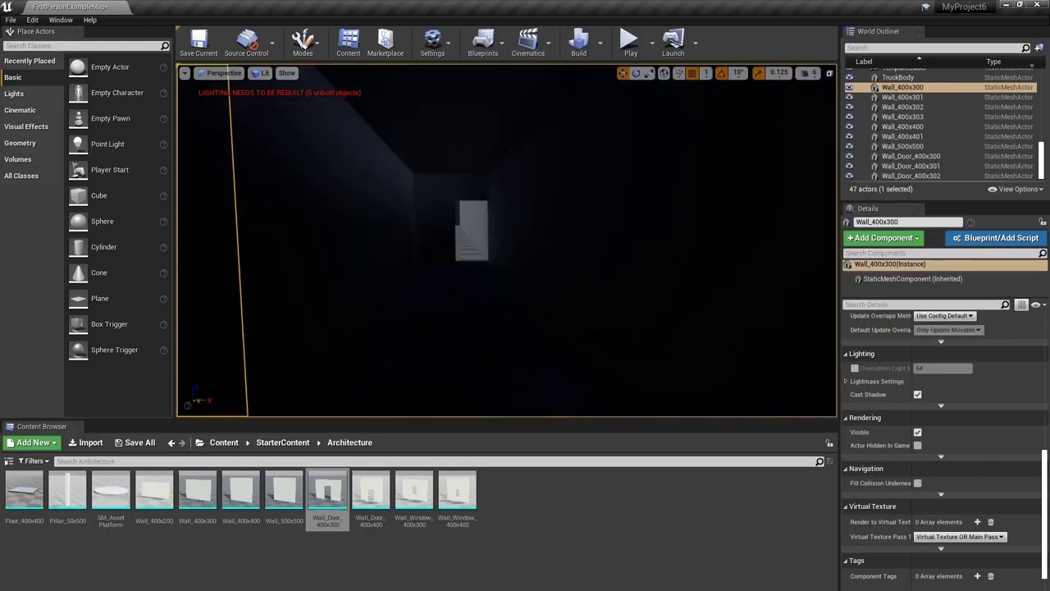
Add a Point Light inside the shelter corridor, against the wall at about X 2872, Y 2489, Z 250
left_click_drag(98, 145, 488, 230)
right_click_drag(495, 230, 337, 234)
left_click_drag(762, 233, 279, 253)
right_click_drag(278, 252, 184, 265)
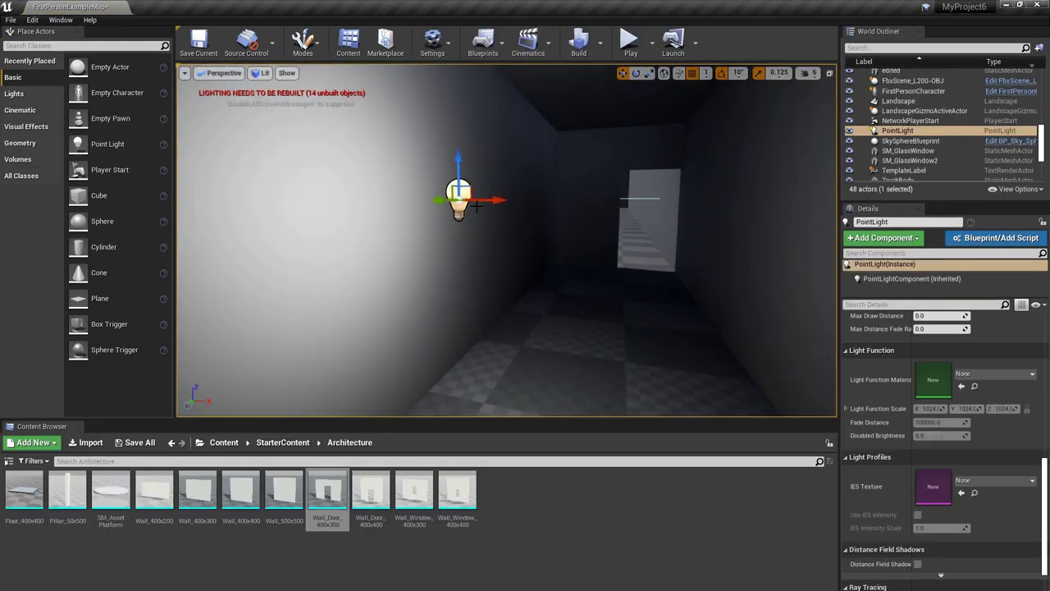
left_click_drag(509, 201, 392, 202)
Set the point light's intensity to 1.0 cd
scroll(912, 367, "down", 3)
scroll(919, 424, "up", 12)
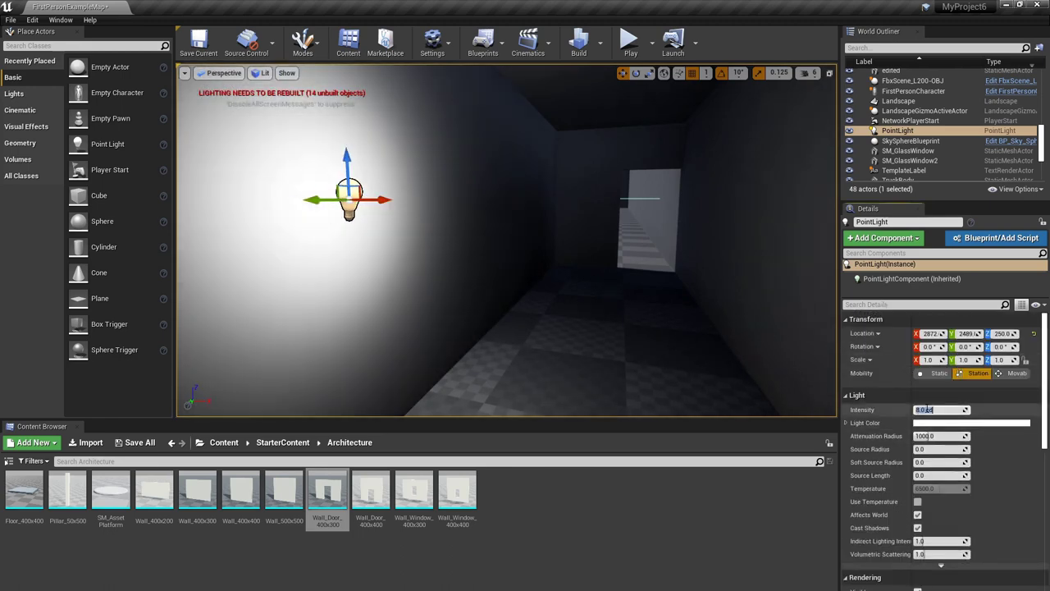
type("1")
key("Tab")
right_click_drag(459, 246, 353, 251)
Place an SM_Lamp_Wall from the StarterContent Props on the corridor wall and align it just below the point light
left_click(287, 446)
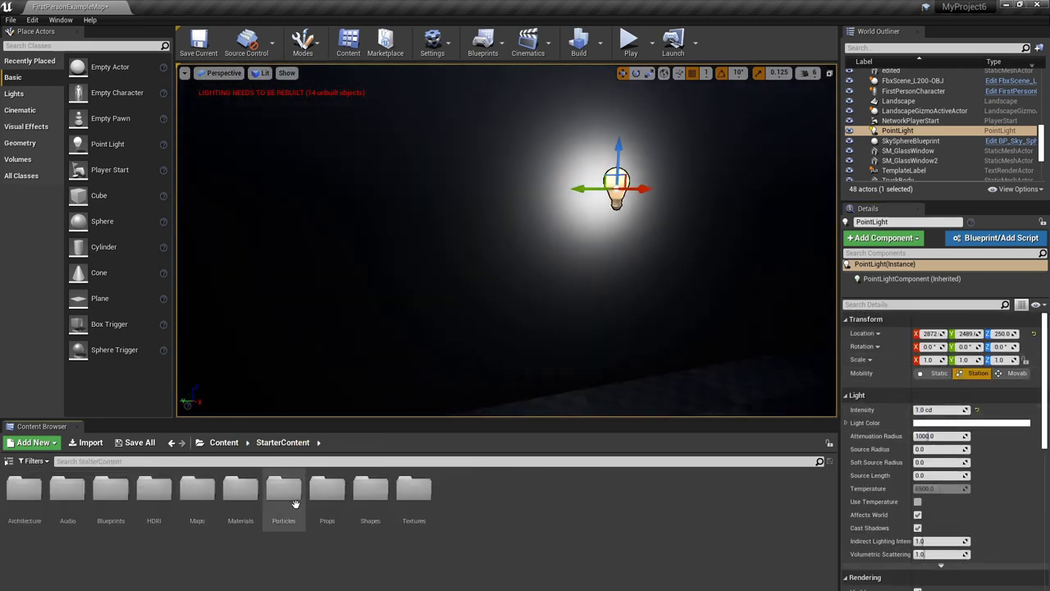
double_click(326, 497)
left_click_drag(461, 493, 603, 301)
right_click_drag(574, 279, 673, 283)
left_click_drag(439, 253, 439, 185)
left_click_drag(461, 220, 447, 223)
mouse_move(476, 238)
right_mouse_down()
mouse_move(410, 240)
mouse_move(475, 240)
right_mouse_up()
Center the point light over the wall lamp at about X 2862, Y 2482, Z 250
left_click(441, 194)
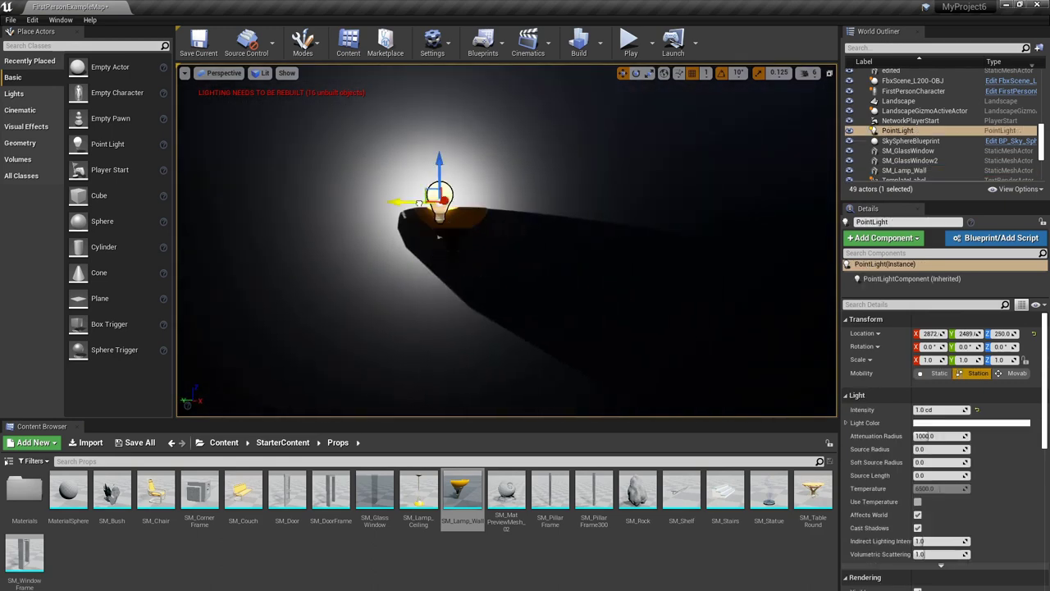
left_click_drag(420, 202, 434, 202)
mouse_move(455, 168)
left_mouse_down()
mouse_move(454, 185)
mouse_move(454, 168)
left_mouse_up()
right_click_drag(443, 238, 566, 240)
left_click_drag(380, 273, 369, 273)
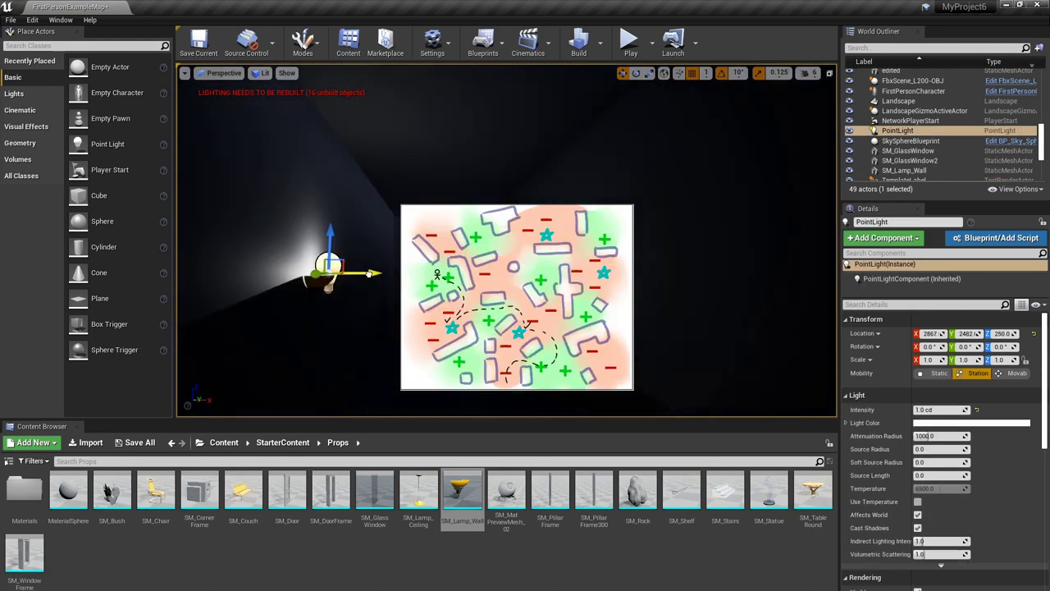
right_click_drag(369, 273, 304, 267)
left_click_drag(517, 246, 521, 247)
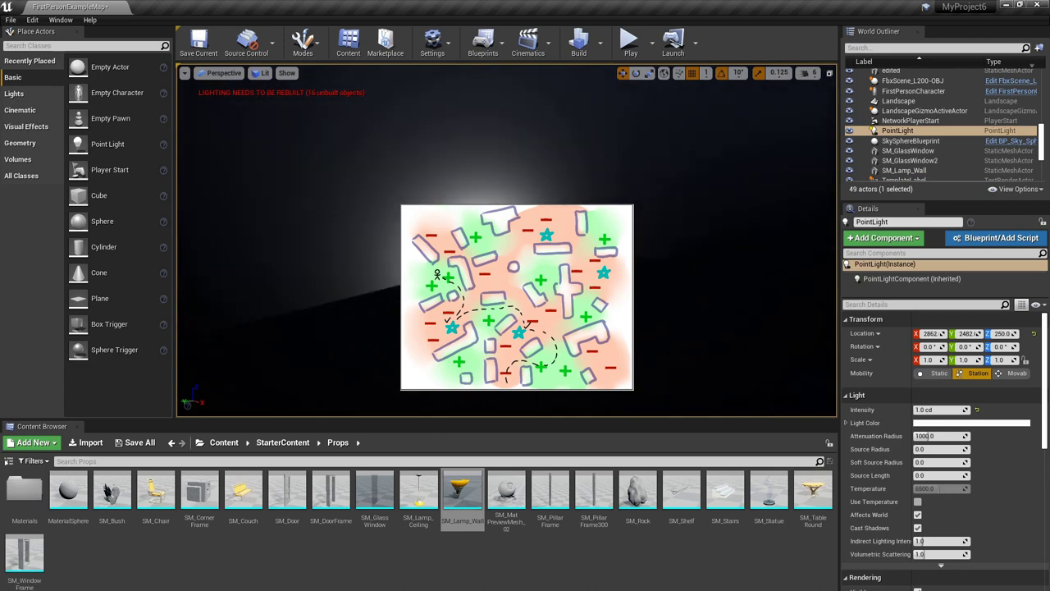
Lower the point light's intensity to 0.5 cd and view the corridor's lighting
left_click(513, 263)
right_click_drag(521, 247, 562, 262)
left_click(366, 243)
key("Return")
right_click_drag(722, 270, 607, 271)
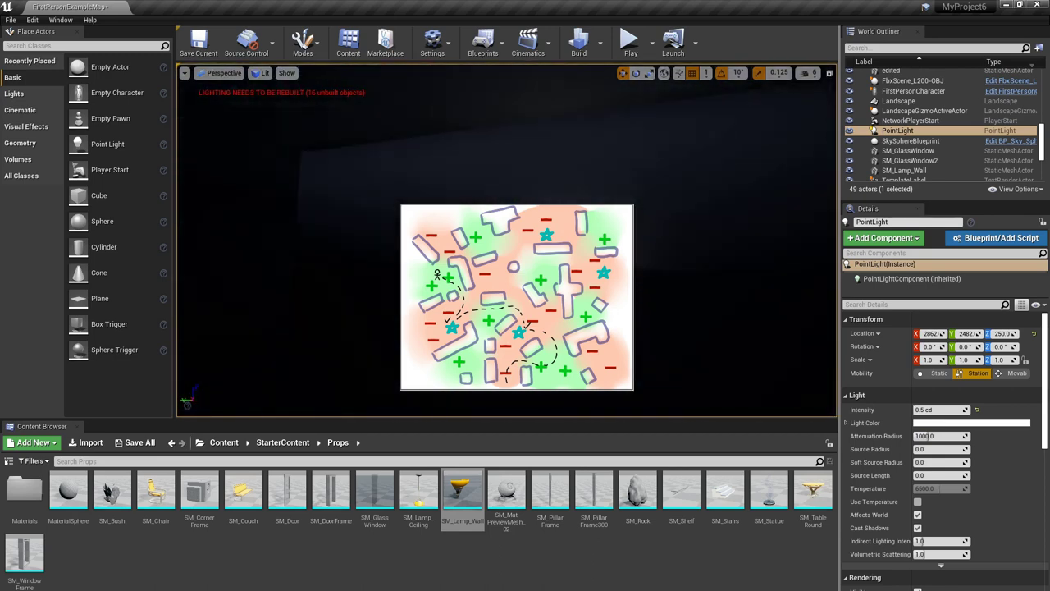
Duplicate the point light further along the shelter's corridor wall at about X 2819, Y 2835, Z 250
left_click_drag(497, 261, 188, 261, "alt")
right_click_drag(328, 262, 509, 147)
left_click_drag(353, 238, 301, 226)
right_click_drag(302, 225, 197, 246)
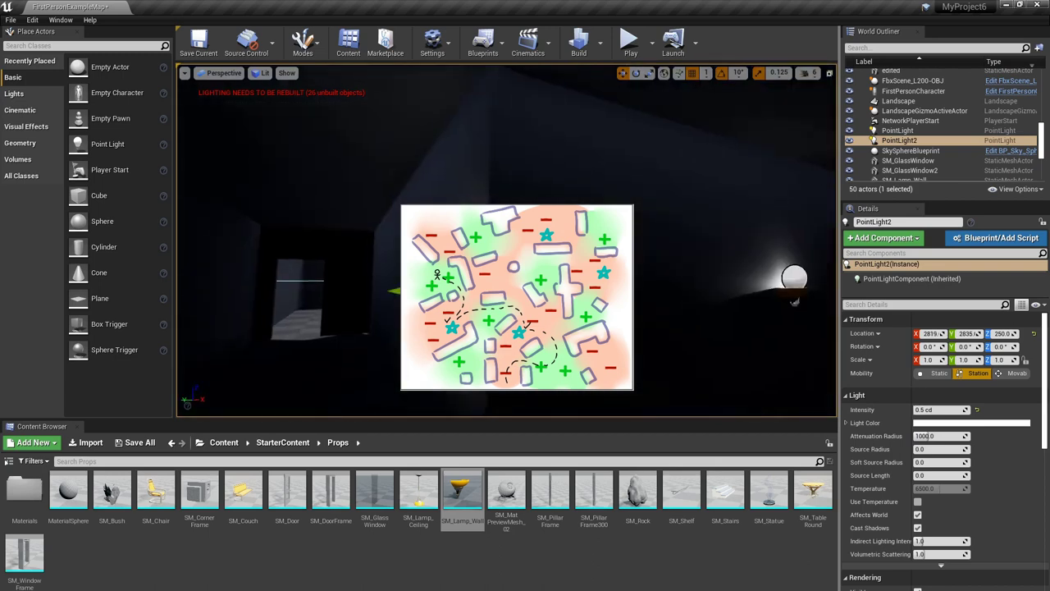
Duplicate the wall lamp, rotate the copy 90° about Z and align it against the wall below the second point light
left_click(776, 289)
left_click_drag(785, 314, 789, 314, "alt")
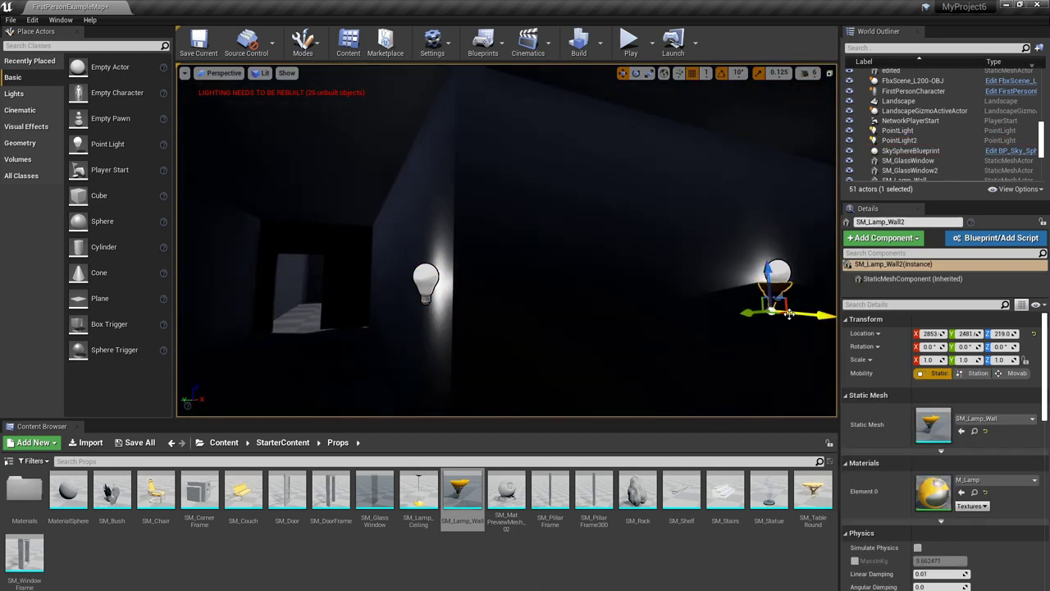
right_click_drag(369, 349, 505, 316)
left_click(623, 73)
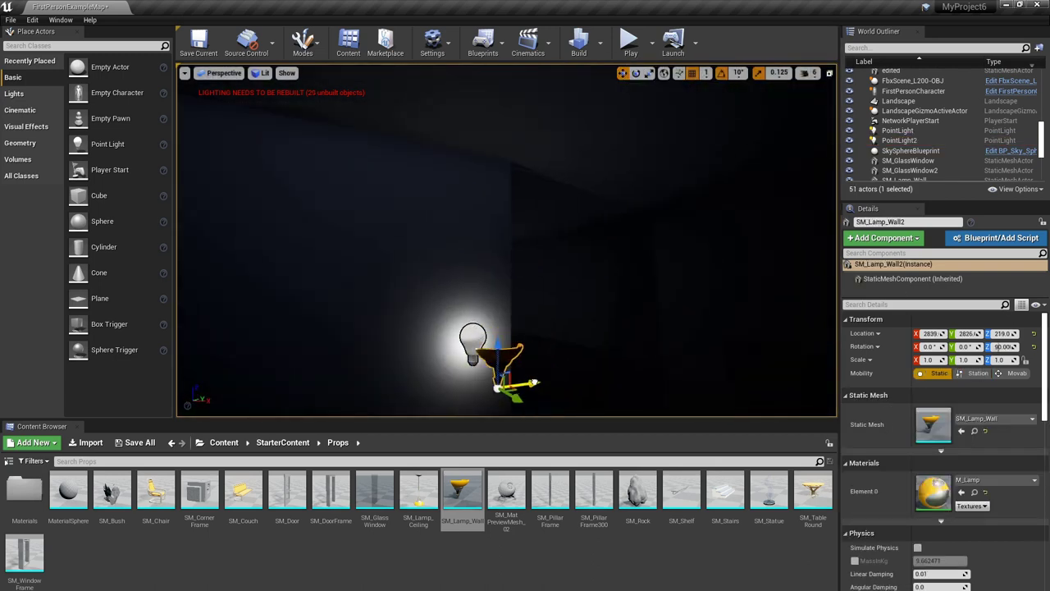
left_click_drag(529, 387, 490, 394)
right_click_drag(490, 393, 398, 398)
left_click_drag(432, 372, 586, 360)
Playtest the level by walking through the roofed shelter to check its lamp lighting, and end the play session
left_click(557, 302)
right_click_drag(558, 302, 385, 328)
left_click(578, 43)
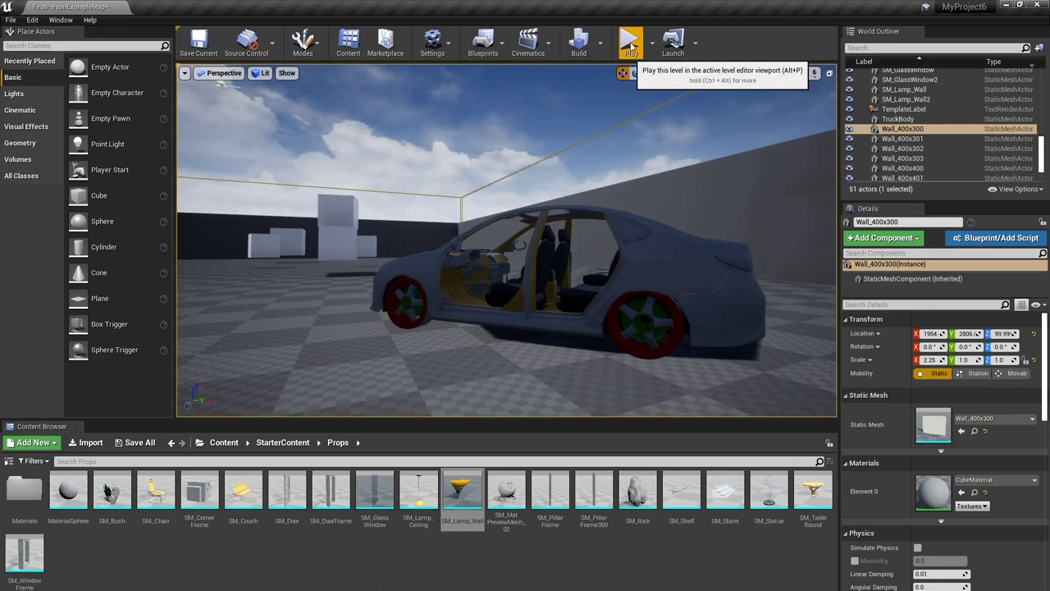
left_click(630, 42)
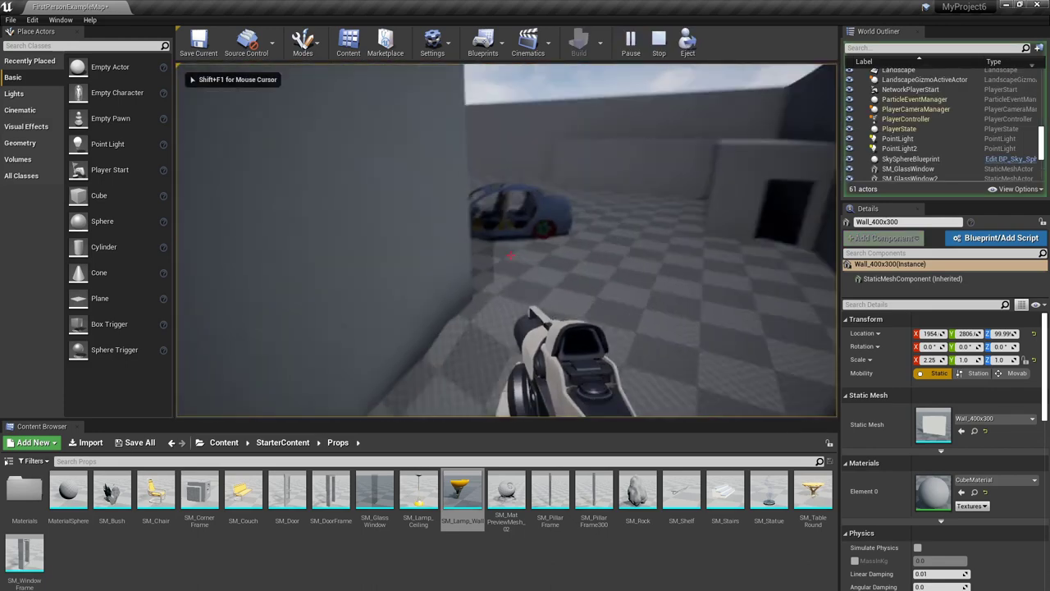
key("w")
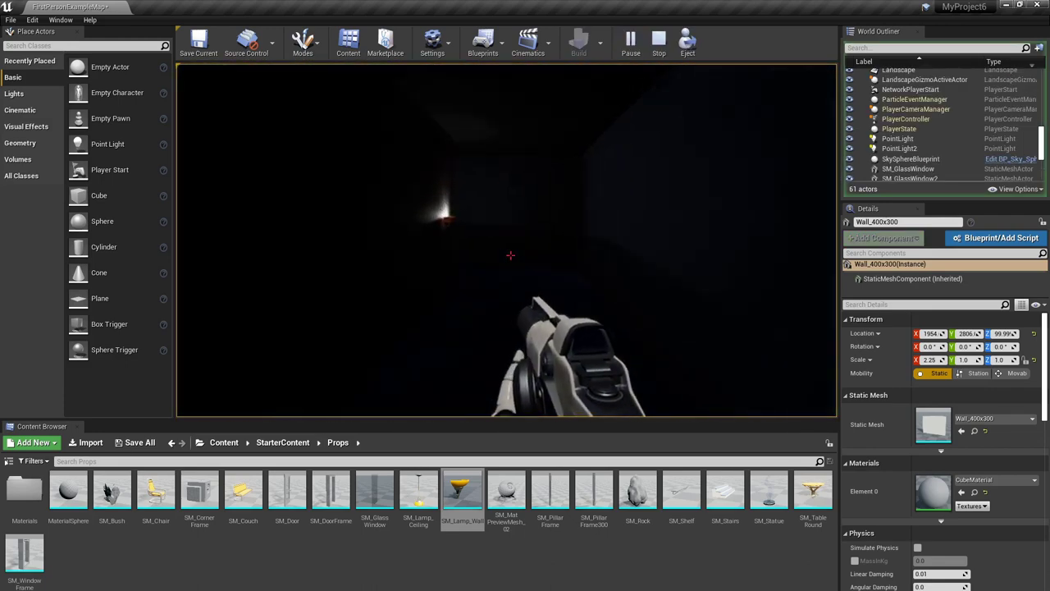
key("w")
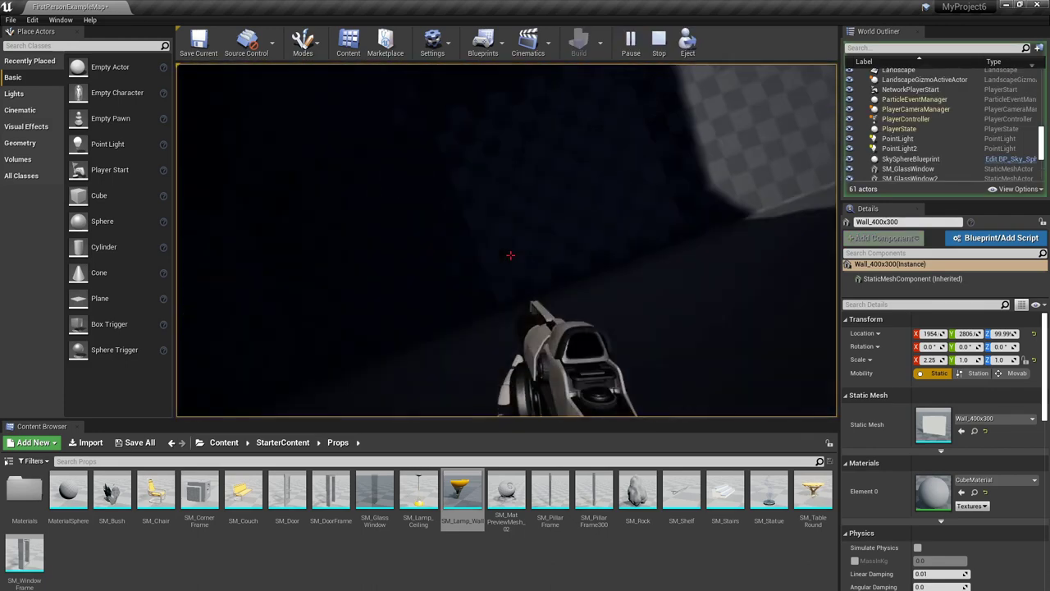
key("w")
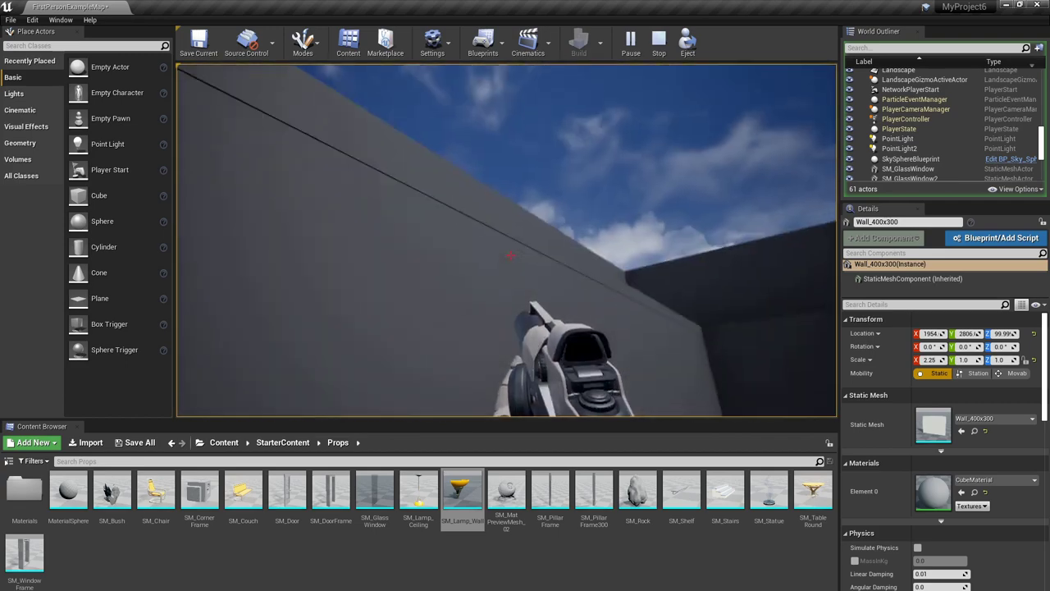
key("Escape")
Inspect the corner shelter's roof slabs, walls and doorways from outside and inside
right_click_drag(522, 220, 443, 220)
left_click(520, 220)
left_click(566, 217)
right_click_drag(566, 217, 533, 233)
left_click(492, 291)
right_click_drag(492, 290, 590, 287)
left_click(446, 236)
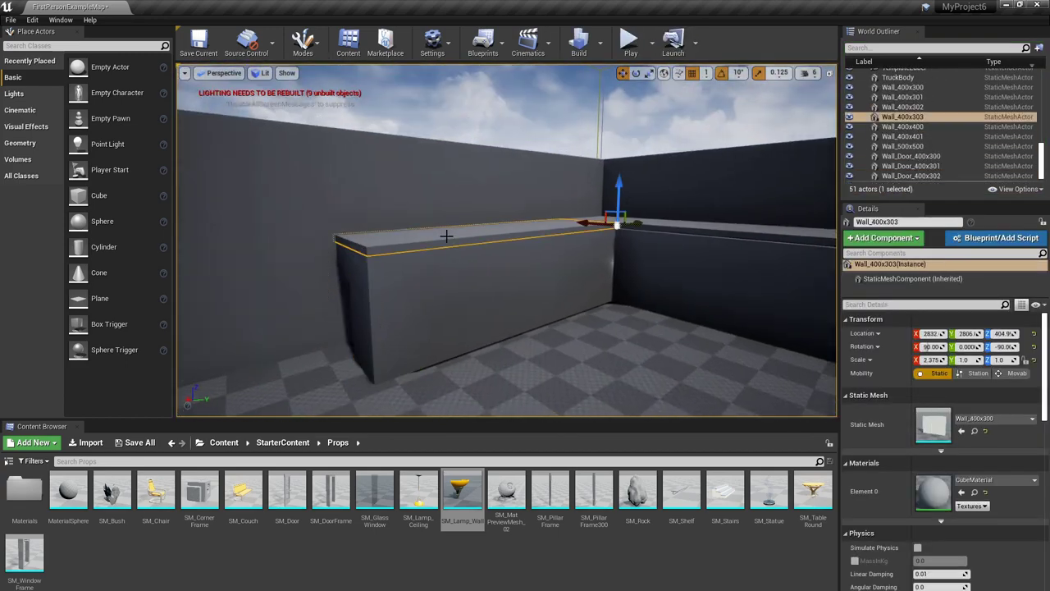
right_click_drag(620, 197, 722, 205)
left_click(583, 244)
right_click_drag(584, 244, 656, 243)
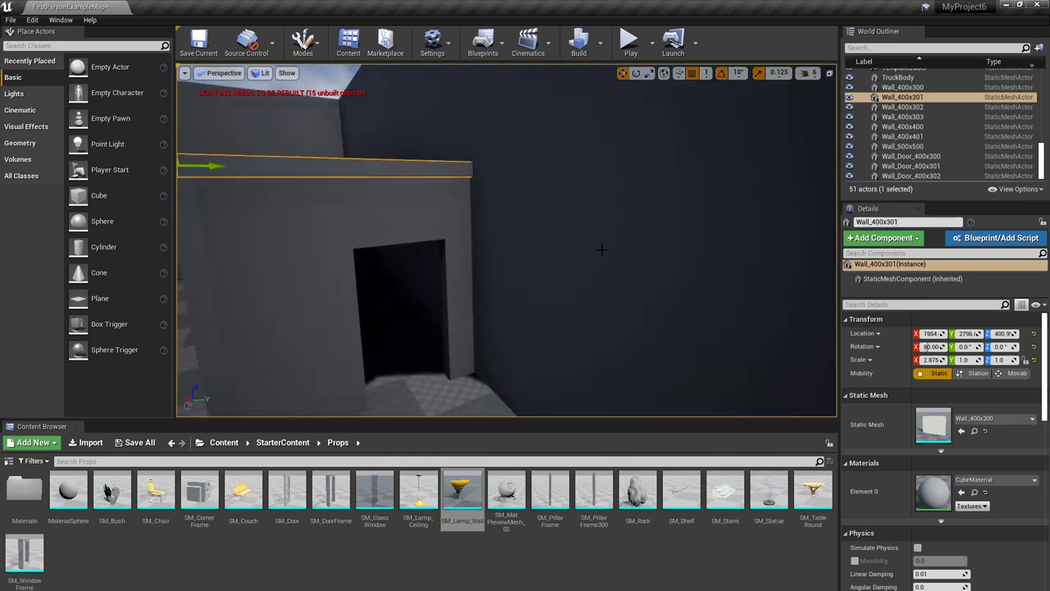
left_click_drag(650, 388, 649, 385)
right_click_drag(650, 386, 509, 385)
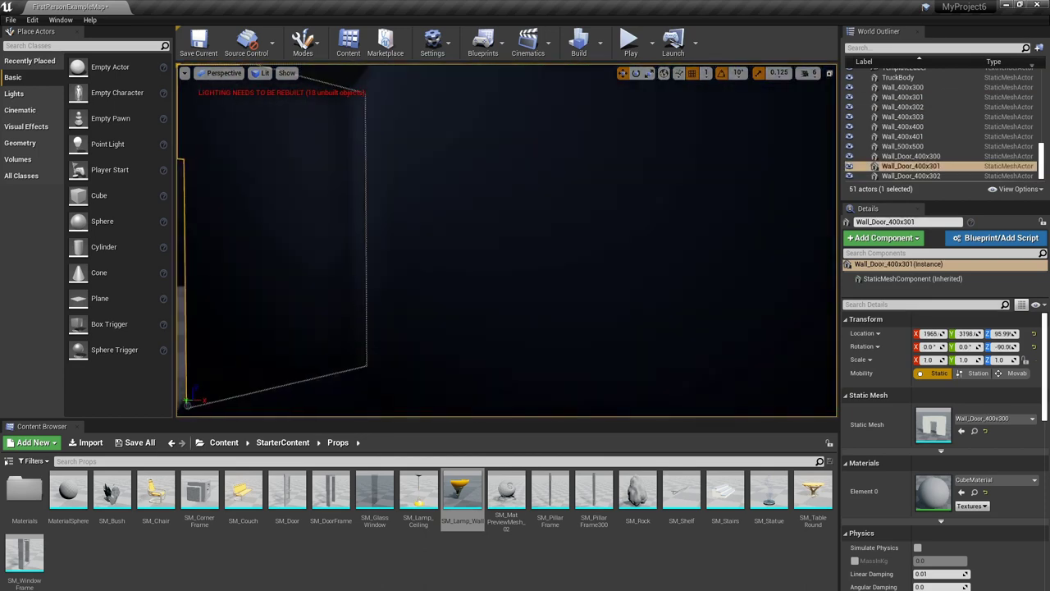
Place a P_Fire particle effect from the StarterContent Particles folder inside the dark shelter
left_click(270, 442)
double_click(283, 488)
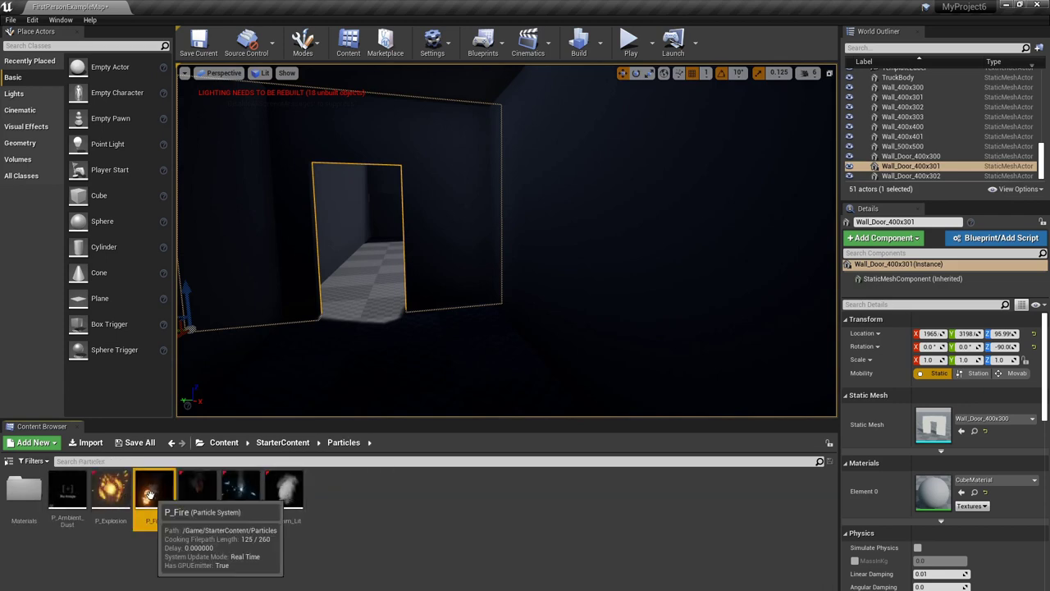
left_click_drag(154, 490, 498, 291)
mouse_move(495, 301)
right_mouse_down()
mouse_move(632, 308)
mouse_move(623, 304)
mouse_move(672, 287)
mouse_move(500, 297)
right_mouse_up()
Add a second P_Fire in the shelter and move it to about X 2889, Y 1901, Z 116
left_click_drag(155, 489, 323, 356)
left_click_drag(407, 280, 298, 276)
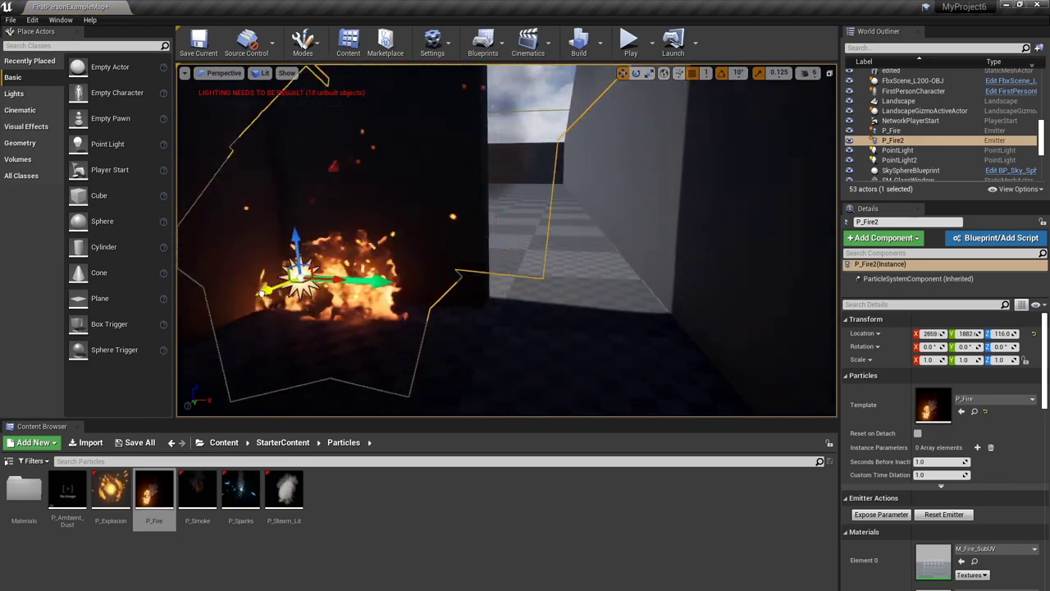
right_click_drag(299, 276, 476, 304)
left_click_drag(317, 277, 358, 273)
right_click_drag(358, 273, 388, 230)
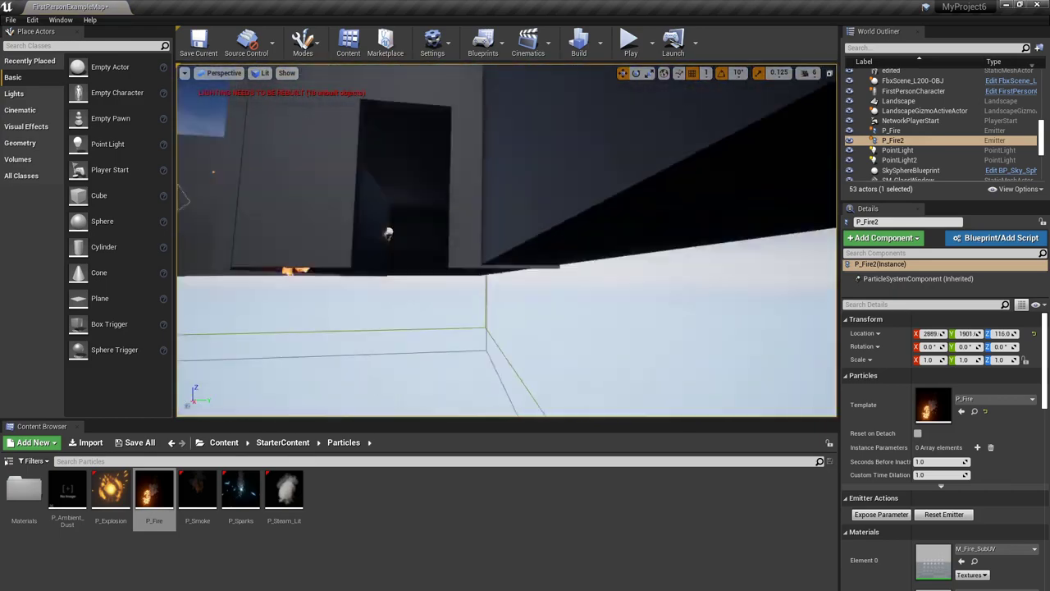
left_click_drag(388, 230, 418, 230)
Delete the foreground cube stack, the loose cubes near it and the template text on the arena floor
right_click_drag(418, 229, 739, 279)
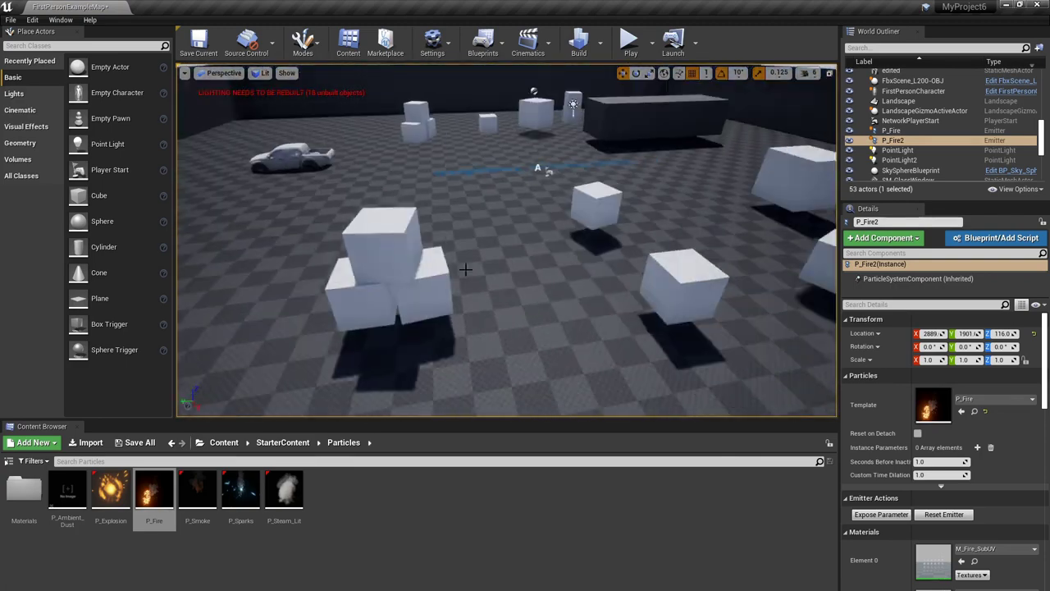
left_click(383, 236)
key("Delete")
left_click(668, 283)
key("Delete")
left_click(533, 170)
key("Delete")
Enlarge the World Outliner and collapse the ArenaGeometry and RenderFX folders, leaving the Lighting folder open
right_click_drag(542, 174, 538, 95)
left_click_drag(937, 201, 937, 310)
scroll(936, 182, "up", 6)
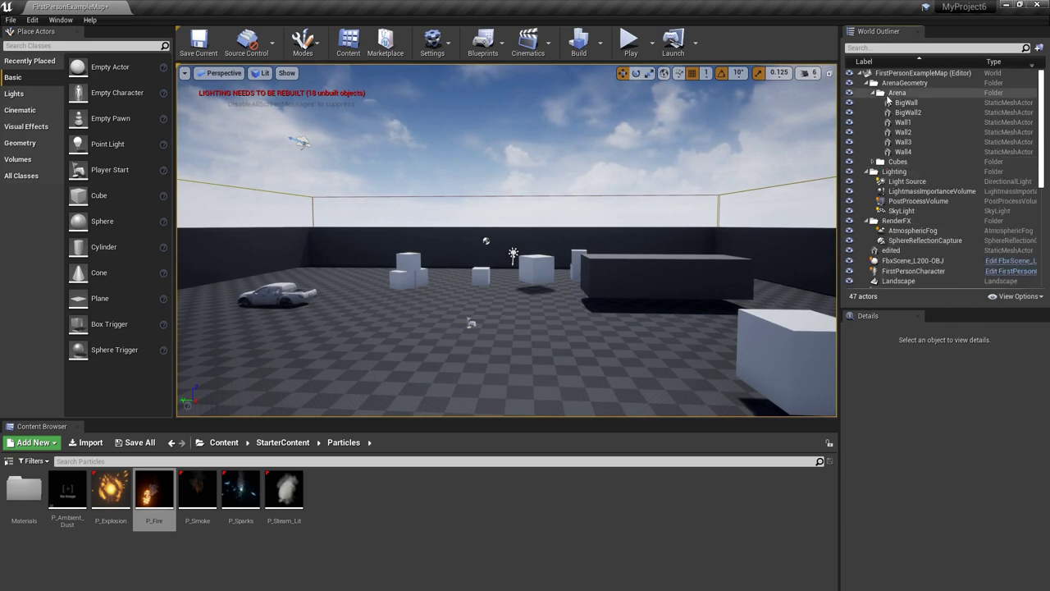
left_click(866, 83)
left_click(866, 142)
left_click(873, 94)
Set the Light Source directional light's intensity to 1 lux
left_click(900, 104)
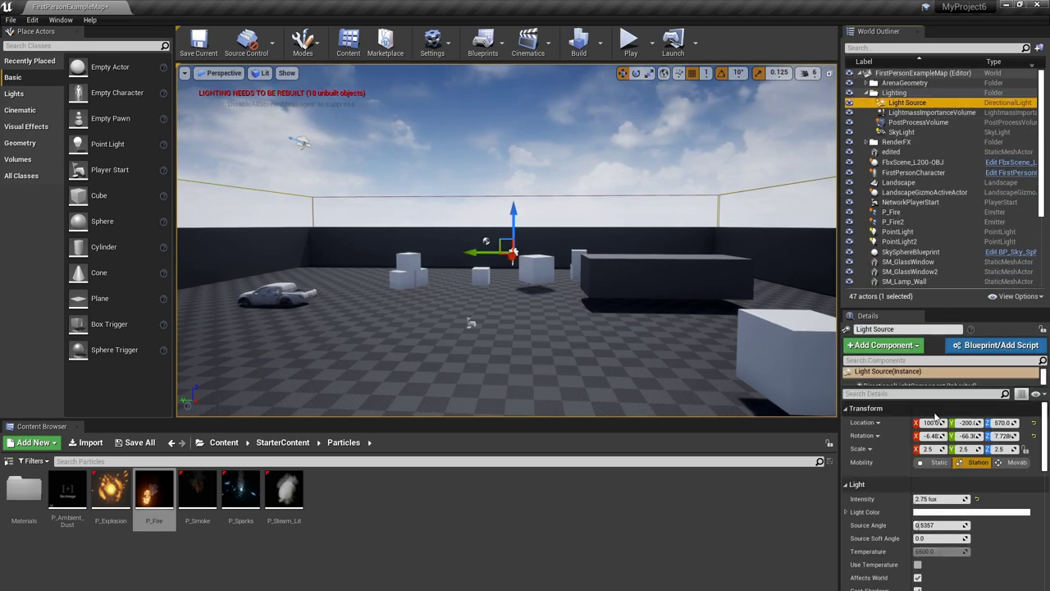
type("1")
key("Tab")
scroll(1018, 539, "down", 9)
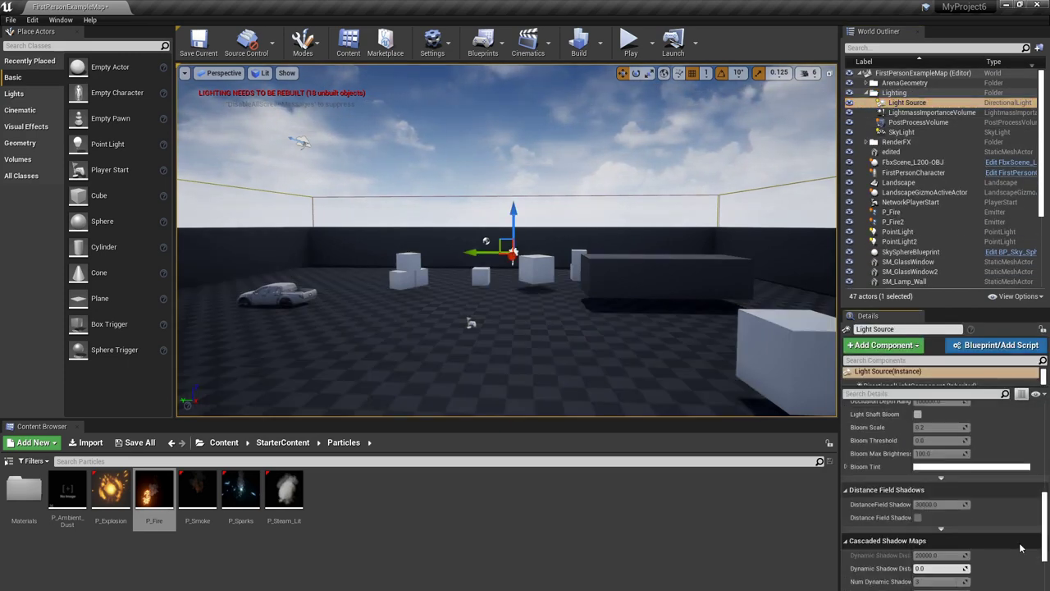
Review the detail settings of the LightmassImportanceVolume and the SkyLight
left_click(921, 114)
left_click(900, 132)
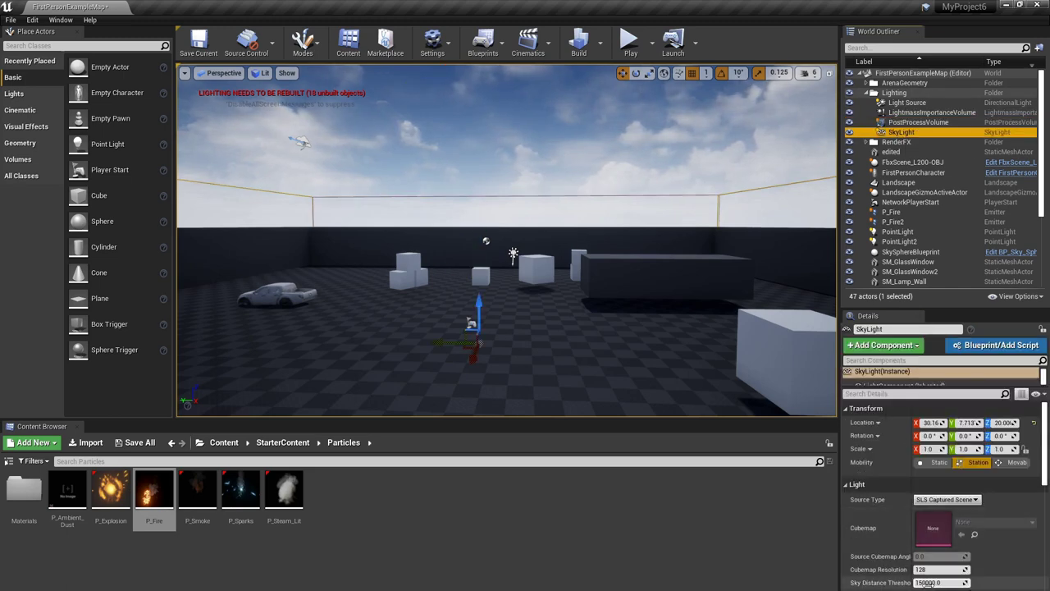
scroll(1025, 571, "down", 10)
Place an SM_AssetPlatform from the StarterContent Architecture folder on the open arena floor and adjust its position
right_click_drag(474, 349, 427, 358)
left_click(281, 443)
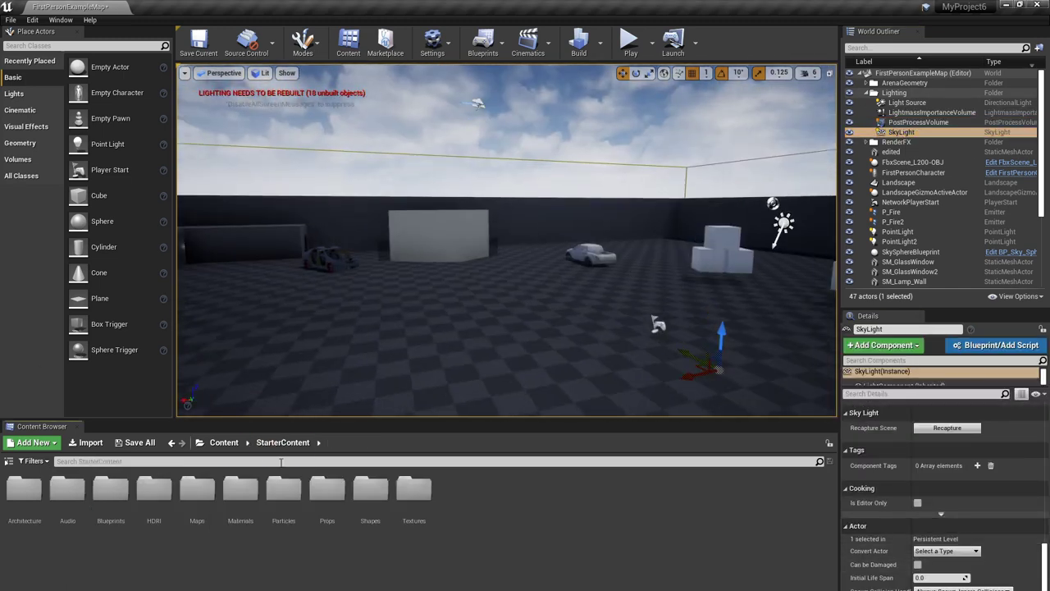
double_click(326, 489)
left_click(282, 442)
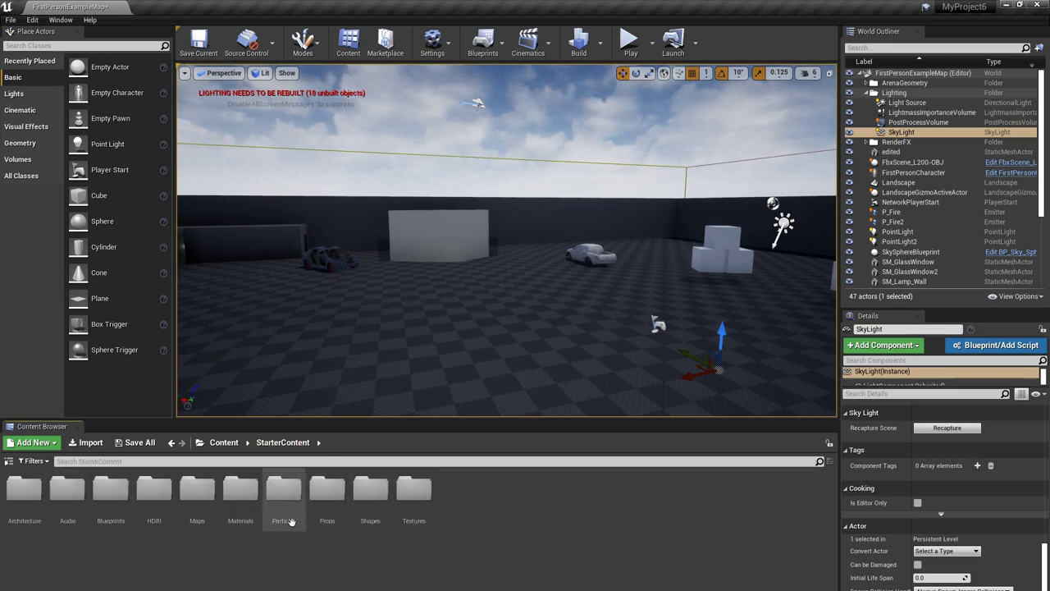
double_click(23, 502)
left_click_drag(113, 492, 436, 322)
right_click_drag(436, 323, 319, 353)
left_click_drag(466, 297, 528, 289)
right_click_drag(527, 289, 542, 373)
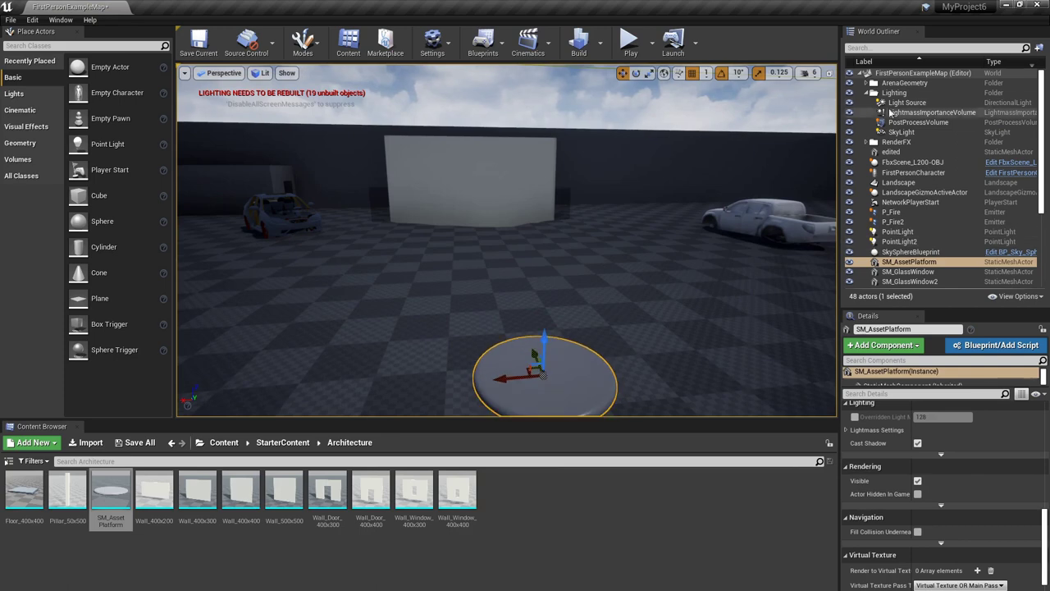
Set the Light Source directional light's intensity to 2.0 lux
left_click(906, 102)
scroll(1025, 471, "up", 8)
left_click(925, 499)
type("2")
key("Return")
Place an SM_CornerFrame from StarterContent Props on the asset platform, scaled to 2.0 on all axes and raised to about Z 159.9
right_click_drag(525, 328, 328, 361)
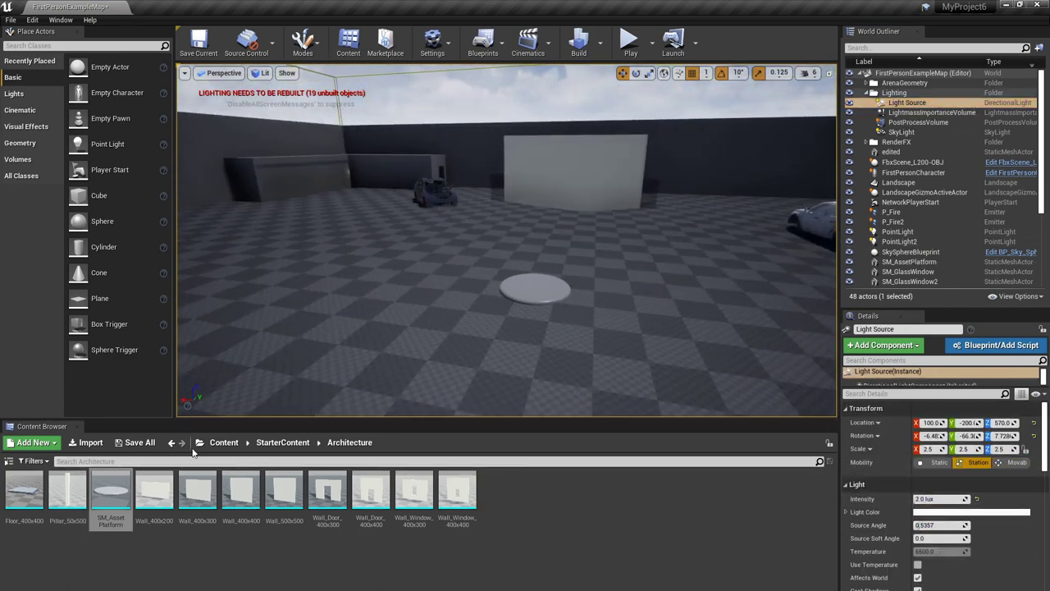
left_click(282, 444)
double_click(338, 507)
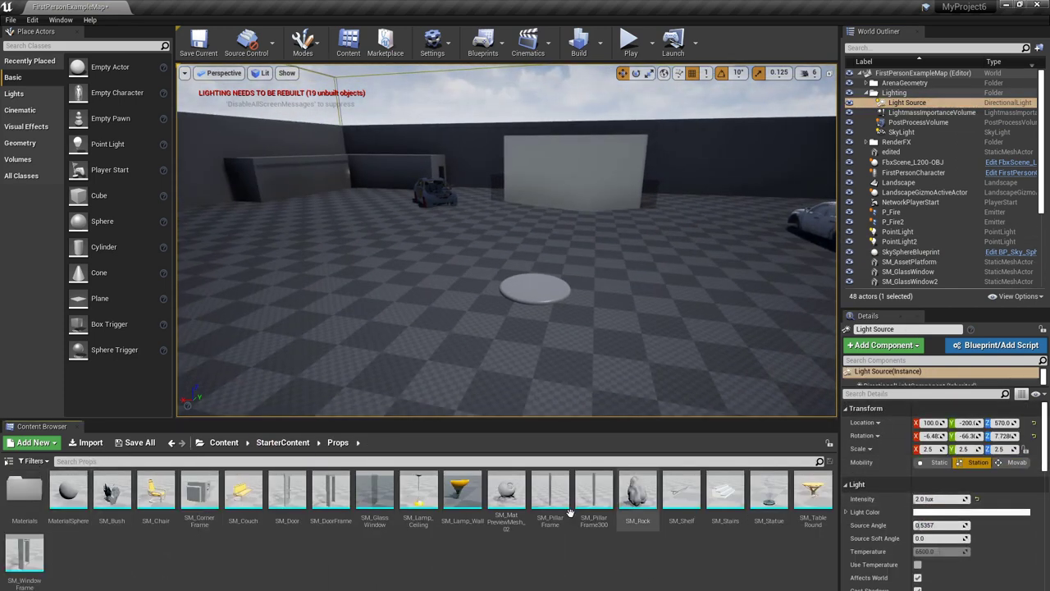
left_click_drag(546, 297, 546, 297)
right_click_drag(546, 297, 443, 300)
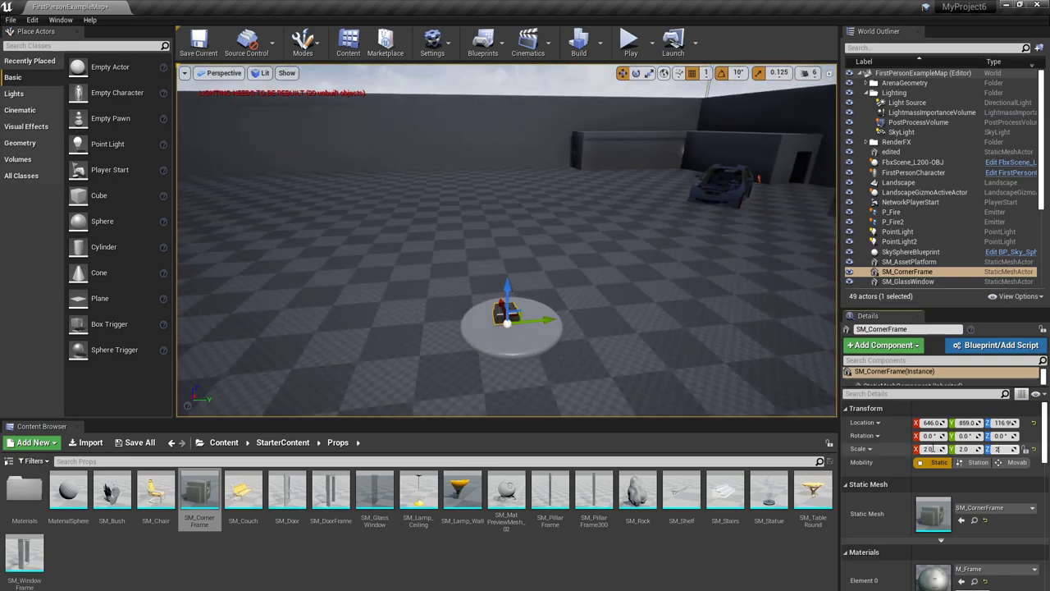
right_click_drag(505, 331, 426, 325)
left_click_drag(680, 275, 680, 266)
mouse_move(680, 266)
right_mouse_down()
mouse_move(640, 229)
mouse_move(666, 287)
mouse_move(763, 279)
mouse_move(689, 269)
right_mouse_up()
Place a Wall_400x200 from the Architecture folder beside the asset platform, rotated 90° about Z, at about X 1347, Y 1083
left_click(282, 443)
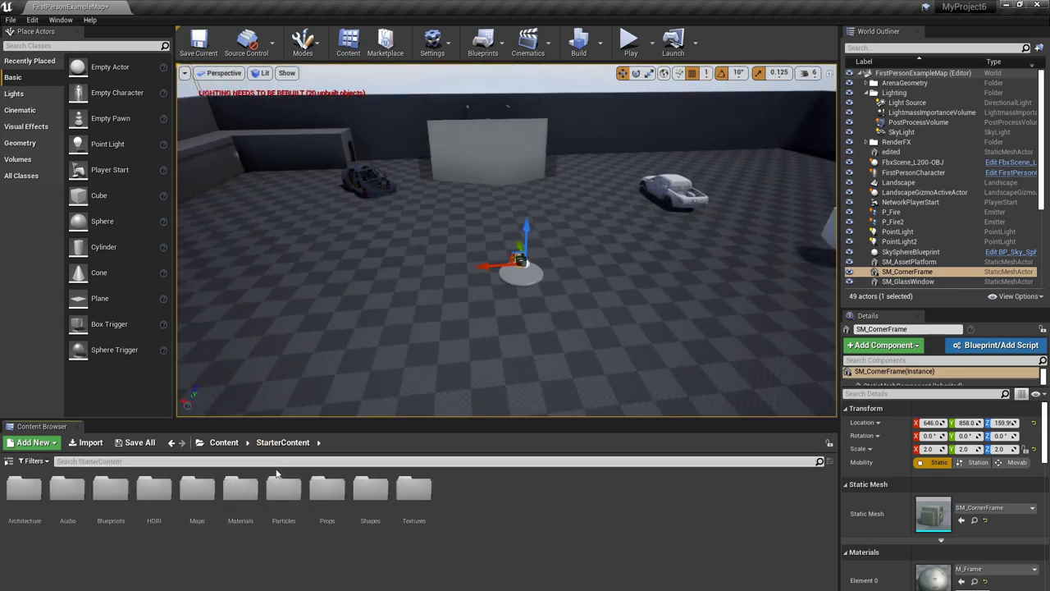
double_click(13, 502)
left_click_drag(153, 490, 354, 252)
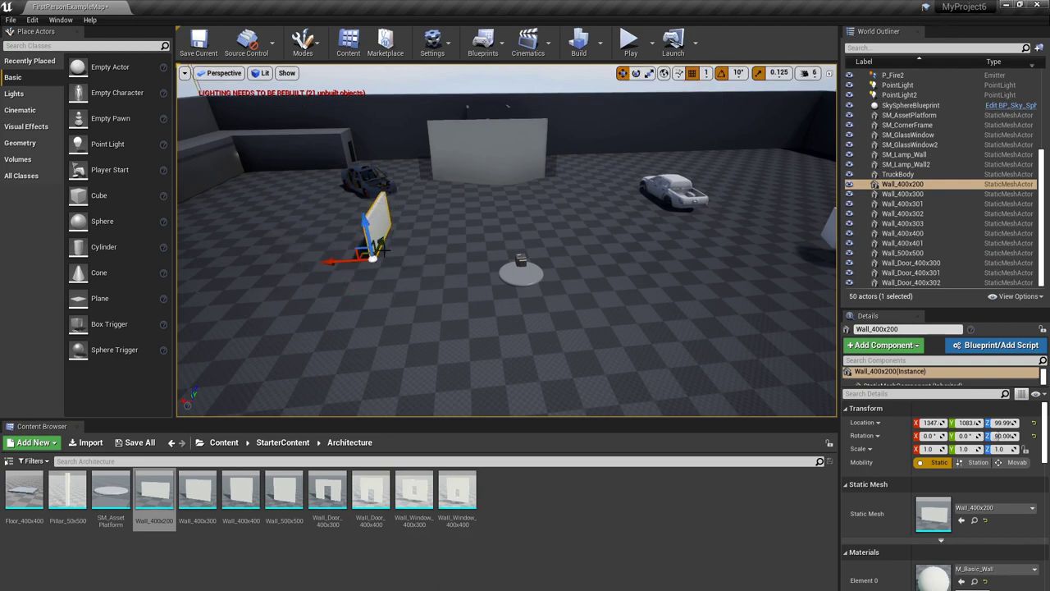
Move the new wall to about X 1236, Y 657 and set its Z scale to 1.875
left_click_drag(384, 250, 371, 287)
right_click_drag(370, 287, 246, 279)
left_click_drag(417, 231, 320, 233)
right_click_drag(320, 233, 460, 263)
left_click_drag(416, 339, 439, 335)
right_click_drag(439, 335, 410, 299)
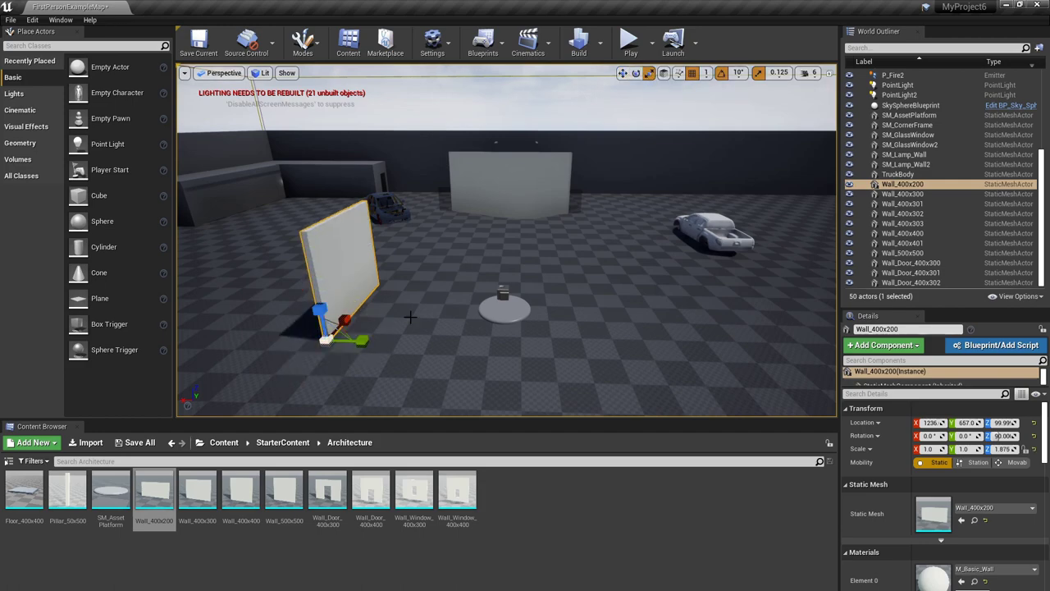
Duplicate the tall wall twice across the arena, turning the second copy to 0° at about X 49, Y 1205
left_click_drag(292, 339, 661, 352)
right_click_drag(661, 352, 406, 230)
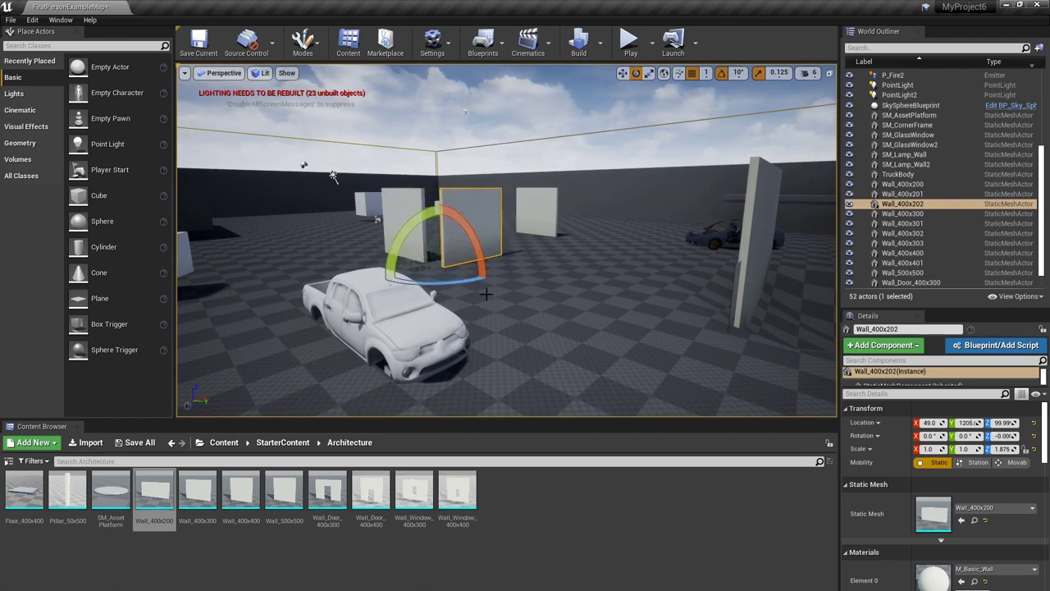
Move the second wall copy near the pickup truck to about X -146, Y 1669
right_click_drag(485, 293, 459, 345)
key("w")
left_click_drag(476, 378, 561, 380)
right_click_drag(562, 380, 576, 297)
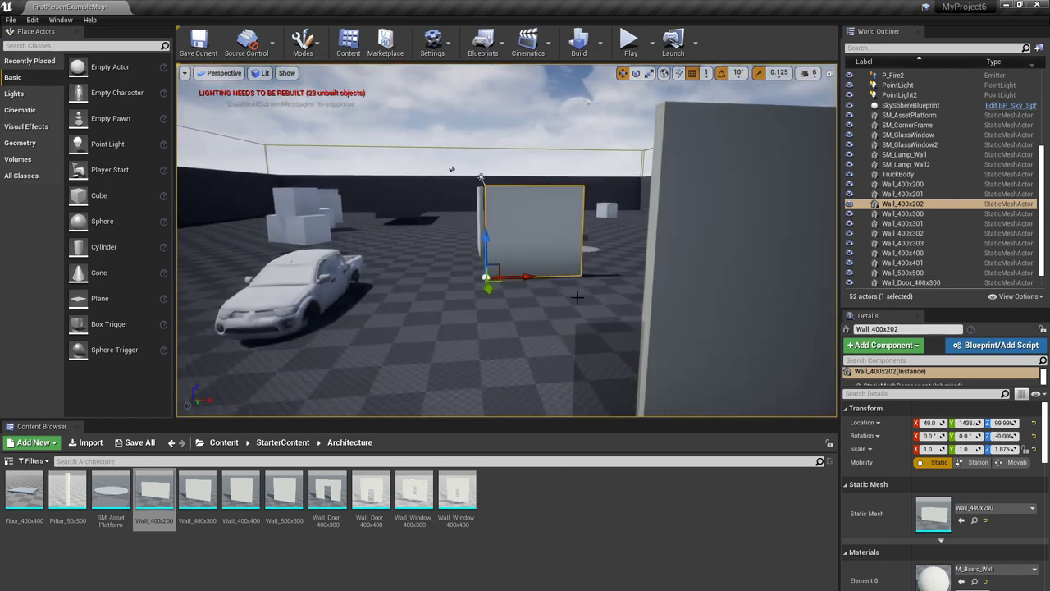
left_click_drag(487, 280, 466, 297)
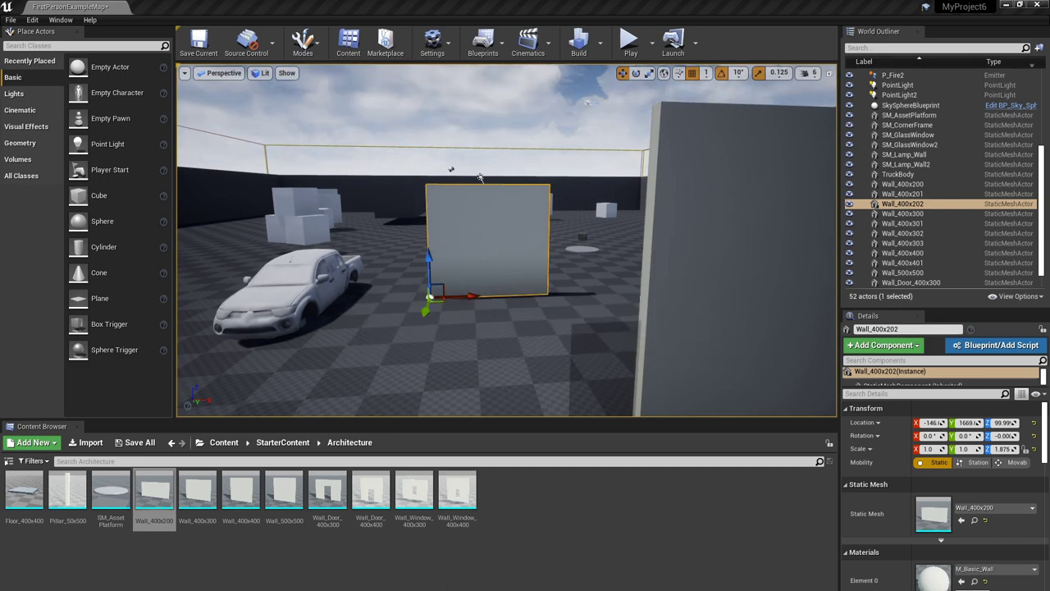
Duplicate the wall near the pickup truck and move the copy to about X 1086, Y 1490
key("w")
right_click_drag(639, 138, 652, 103)
key("s")
mouse_move(438, 289)
right_mouse_down()
mouse_move(439, 279)
mouse_move(439, 288)
right_mouse_up()
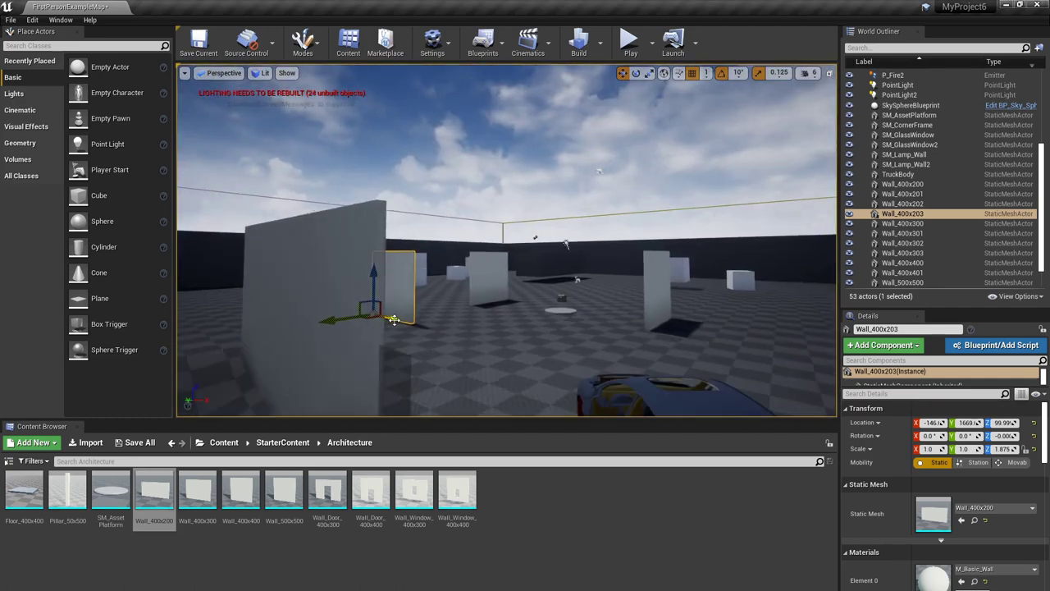
left_click_drag(394, 319, 551, 353)
right_click_drag(551, 353, 619, 353)
key("w")
left_click_drag(458, 310, 499, 311)
key("d")
right_click_drag(499, 311, 312, 320)
key("d")
left_click_drag(381, 316, 502, 316)
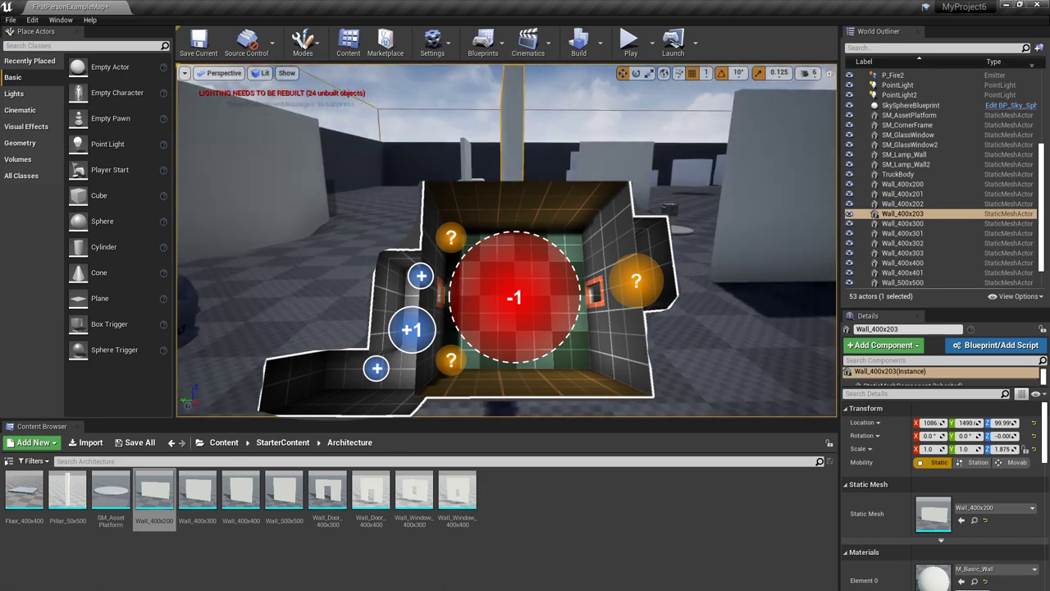
Widen the wall near the pickup truck to an X scale of 1.25 and shift it to about X -220, Y 1531
right_click_drag(502, 316, 401, 316)
left_click(398, 197)
key("a")
right_click_drag(369, 271, 492, 275)
right_click_drag(525, 156, 624, 157)
left_click(715, 156)
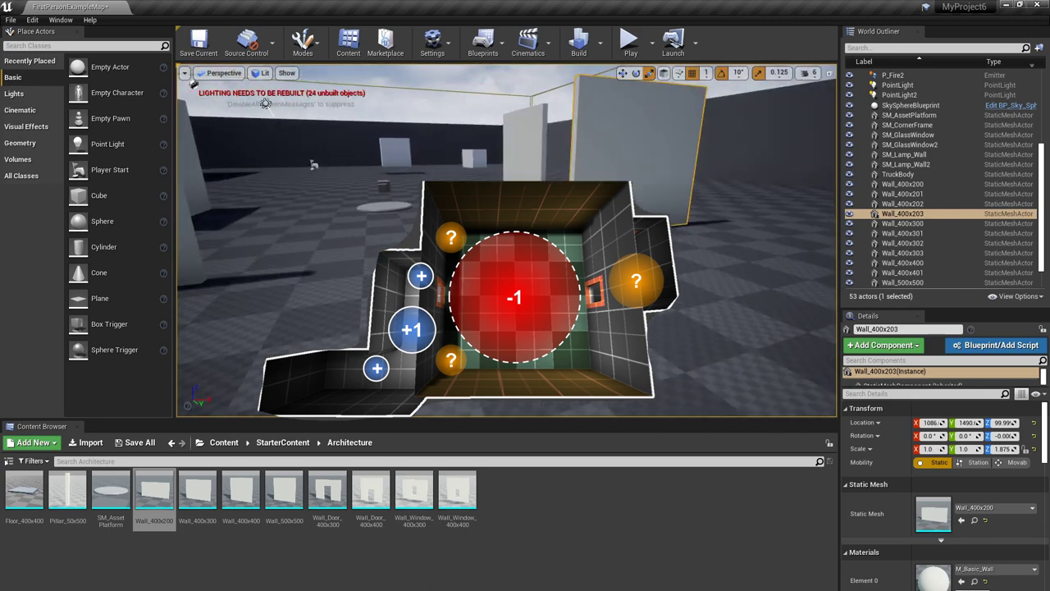
right_click_drag(715, 156, 478, 51)
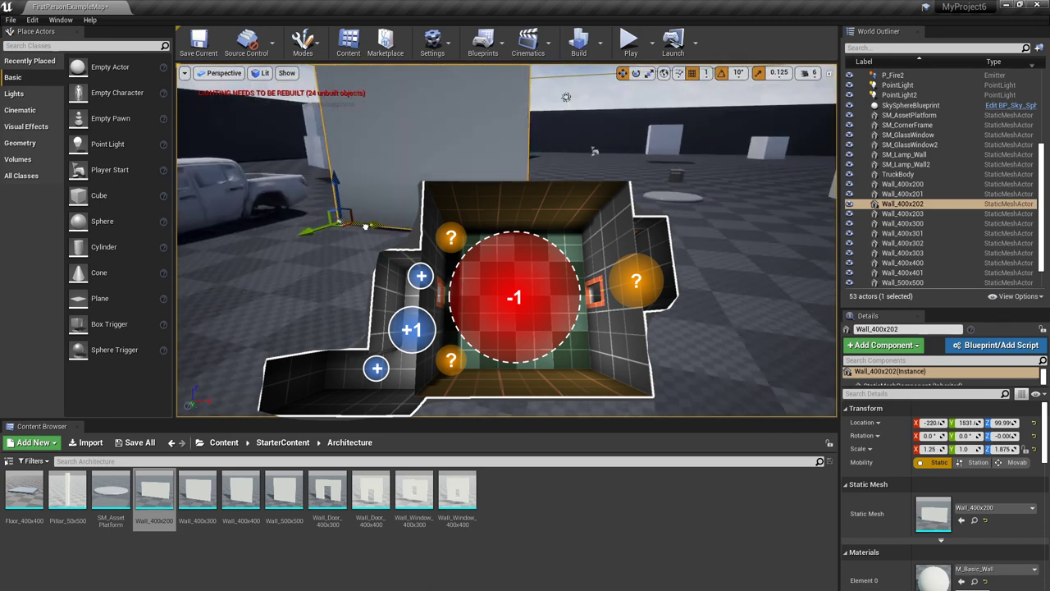
Place two P_Fire emitters from the starter content particles among the tall walls, the second at about X 1351, Y 1439
right_click_drag(365, 227, 402, 273)
left_click(293, 447)
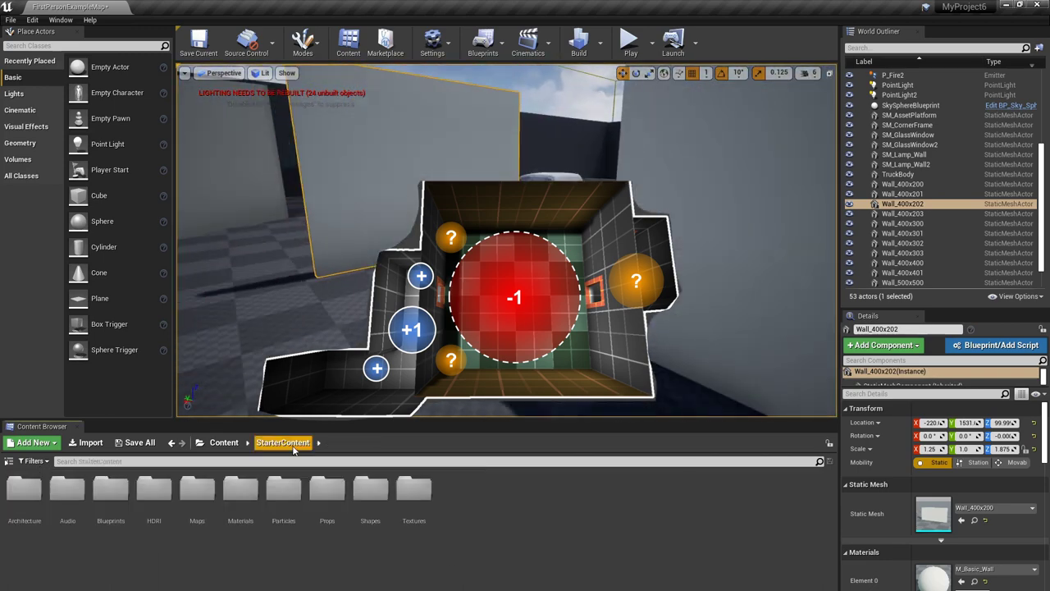
double_click(297, 499)
left_click_drag(155, 499, 476, 303)
right_click_drag(475, 303, 558, 302)
left_click_drag(154, 497, 343, 267)
right_click_drag(343, 268, 299, 267)
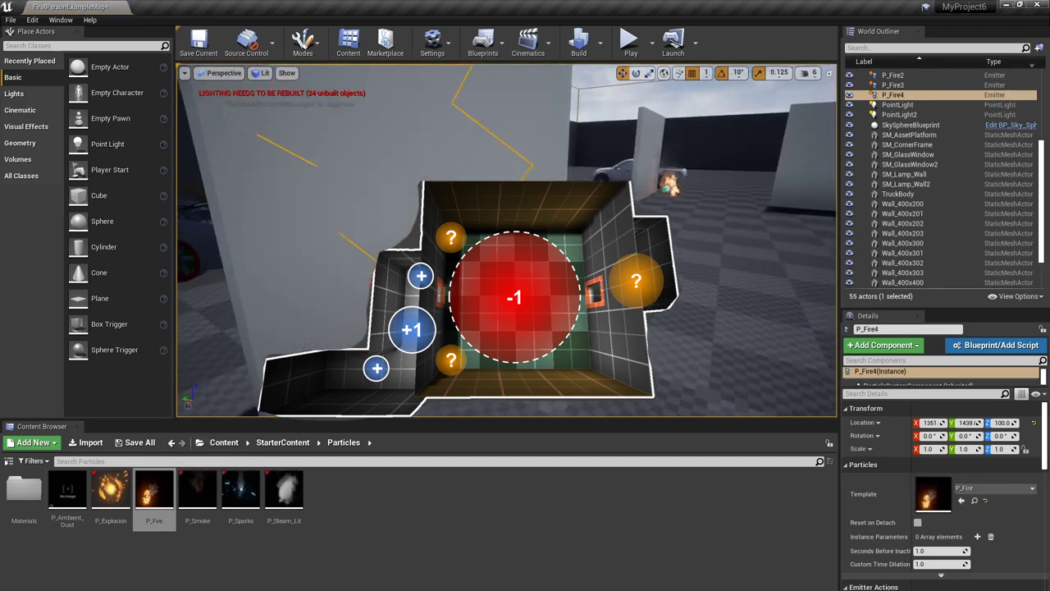
Playtest the level, shooting and walking through the arena to check the fires and cover walls
left_click(629, 41)
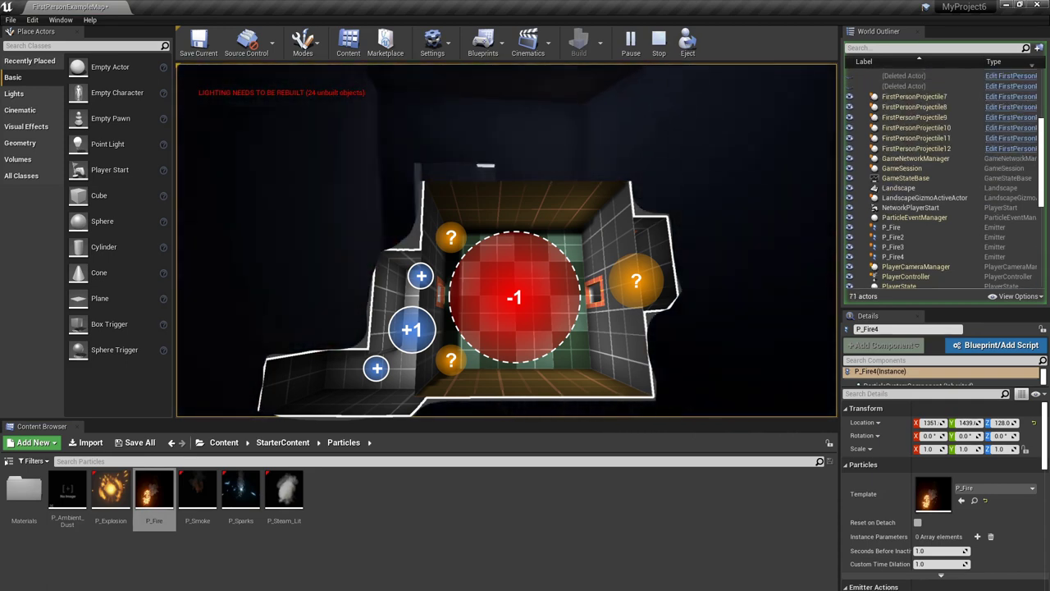
key("alt+Tab")
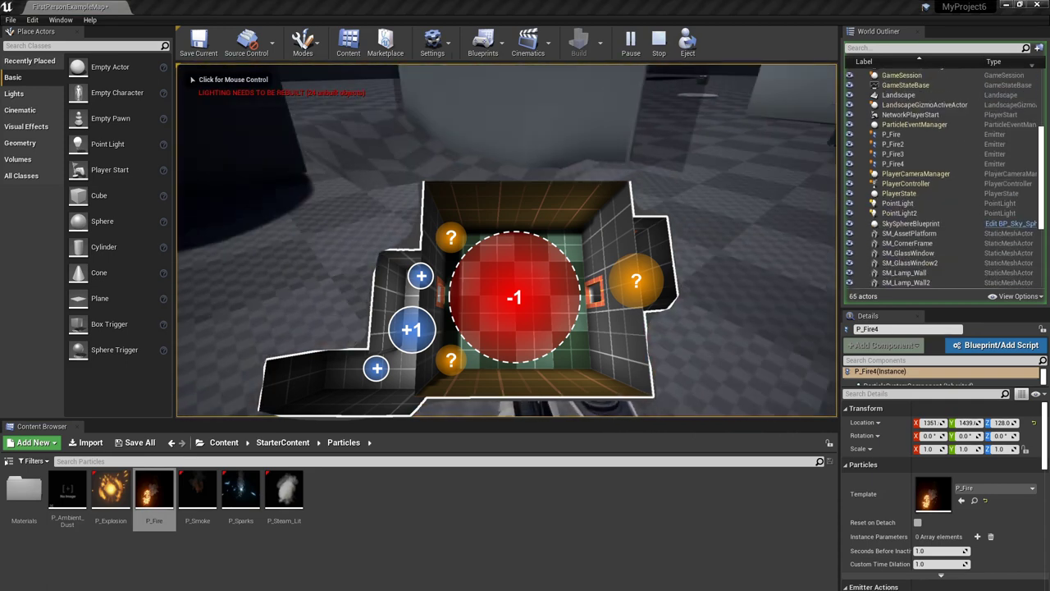
left_click(507, 241)
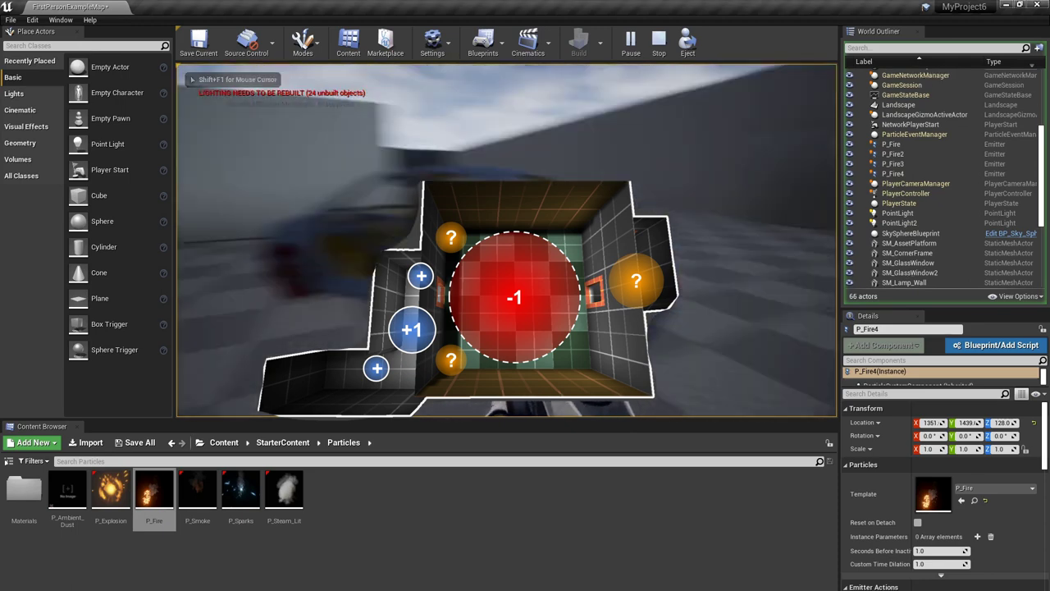
left_click(507, 240)
left_click(507, 240)
left_click(507, 241)
left_click(507, 240)
left_click(507, 241)
left_click(507, 241)
key("w")
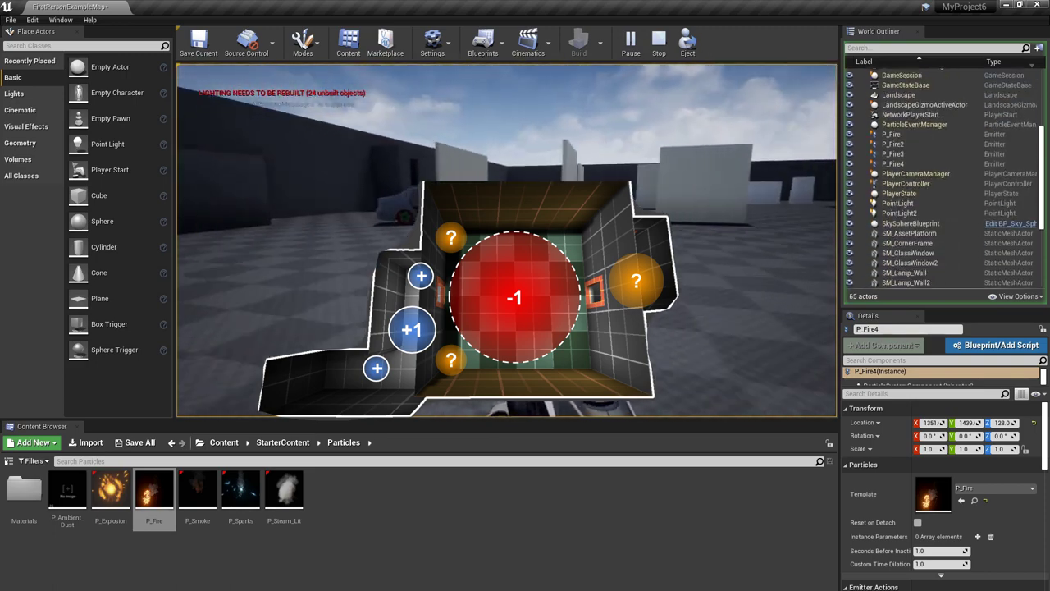
key("Escape")
Rotate the tall wall near the blue car to 40° about Z
mouse_move(507, 240)
right_mouse_down()
mouse_move(524, 255)
mouse_move(509, 246)
right_mouse_up()
left_click(493, 270)
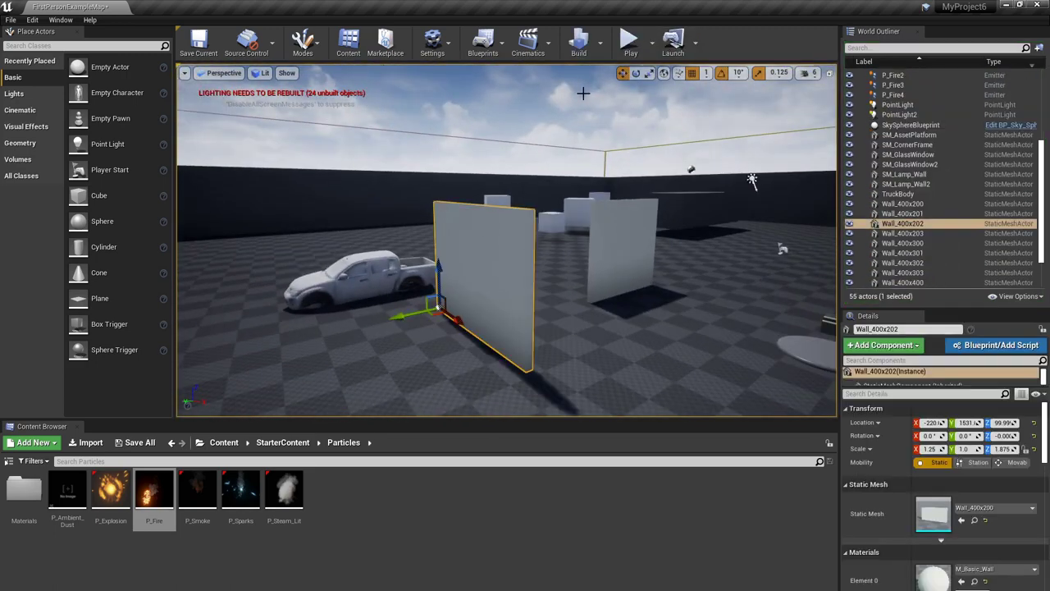
left_click_drag(405, 332, 460, 333)
mouse_move(574, 238)
right_mouse_down()
mouse_move(615, 213)
mouse_move(602, 247)
mouse_move(574, 246)
mouse_move(591, 250)
right_mouse_up()
left_click(623, 73)
left_click(626, 351)
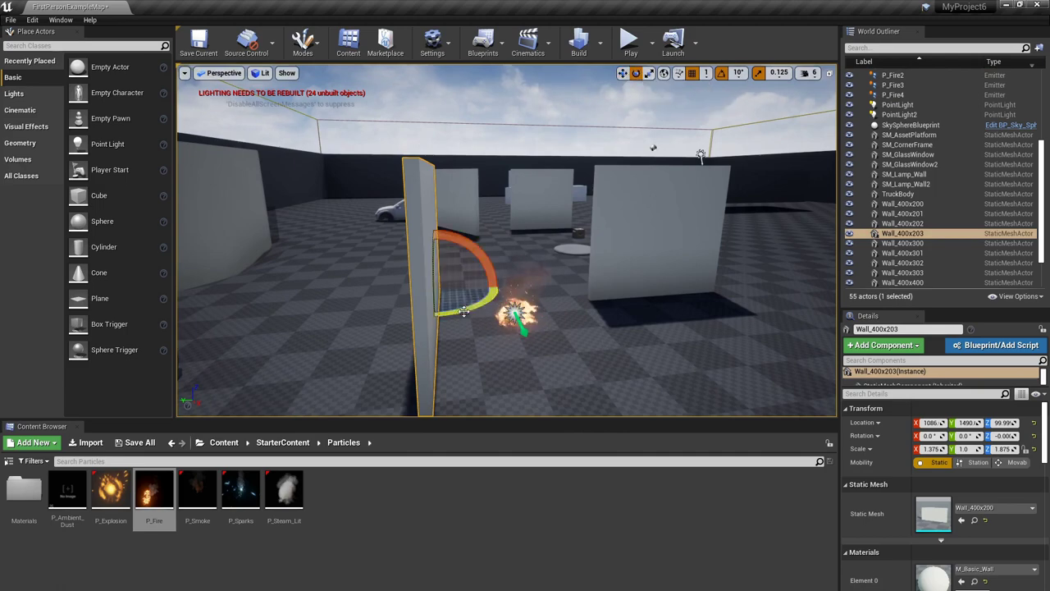
right_click_drag(525, 279, 484, 283)
left_click(476, 304)
left_click_drag(465, 302, 483, 294)
right_click_drag(482, 293, 447, 258)
left_click_drag(447, 257, 423, 263)
right_click_drag(423, 263, 508, 281)
Move the angled wall to about X 875, Y 1490 and the nearby fire emitter to about X 1297, Y 1542
left_click(444, 215)
key("w")
left_click_drag(516, 288, 472, 328)
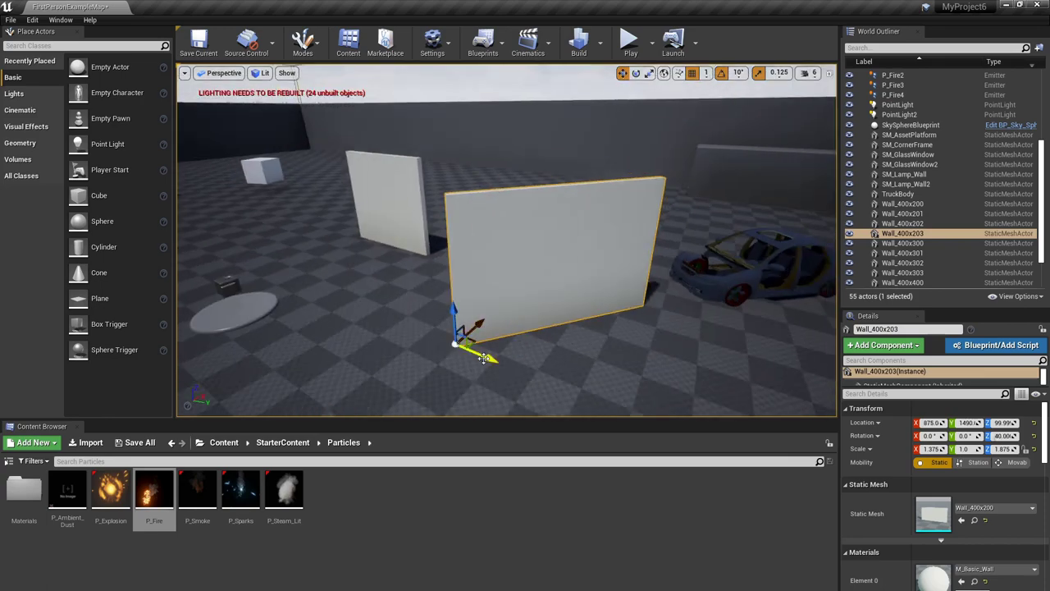
mouse_move(471, 328)
right_mouse_down()
mouse_move(508, 330)
mouse_move(427, 328)
mouse_move(492, 328)
mouse_move(476, 324)
right_mouse_up()
left_click(596, 240)
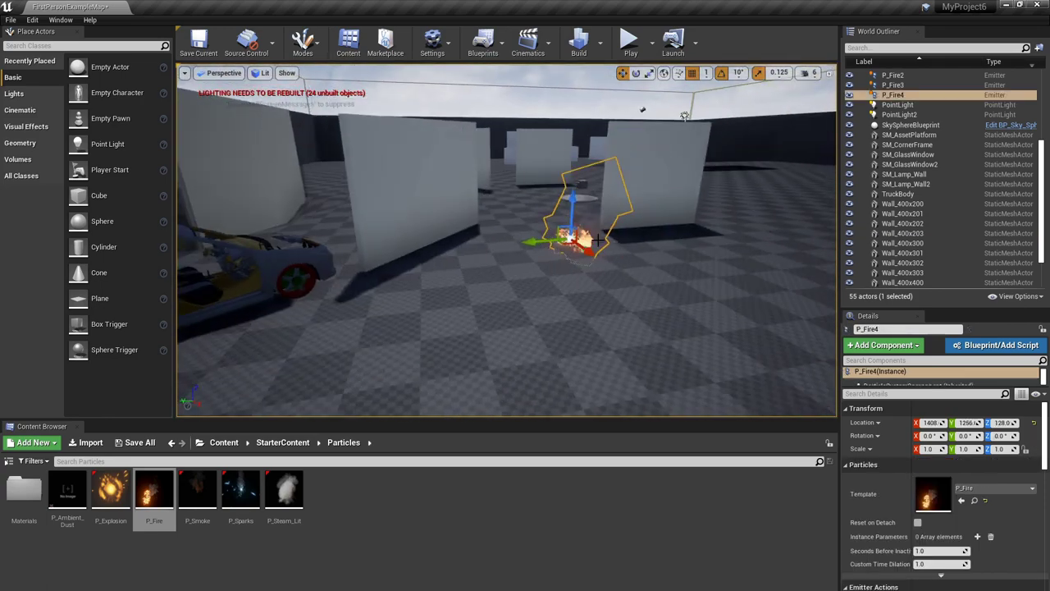
right_click_drag(473, 260, 473, 202)
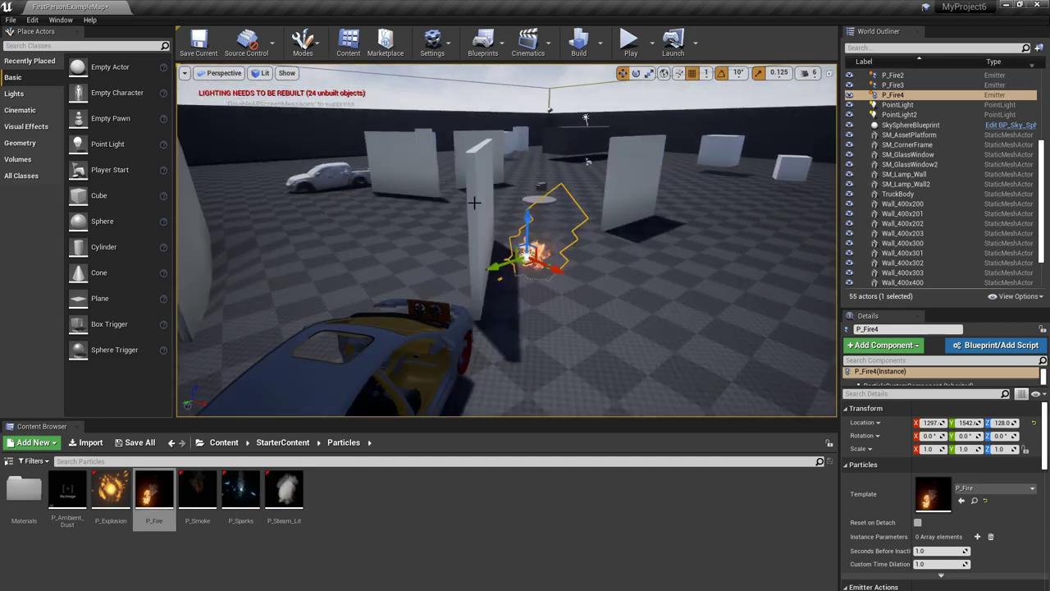
Duplicate the angled wall, turn the copy to 130° about Z and move it to about X 1872, Y 1360
left_click(475, 203)
left_click_drag(504, 247, 537, 301, "alt")
left_click(636, 74)
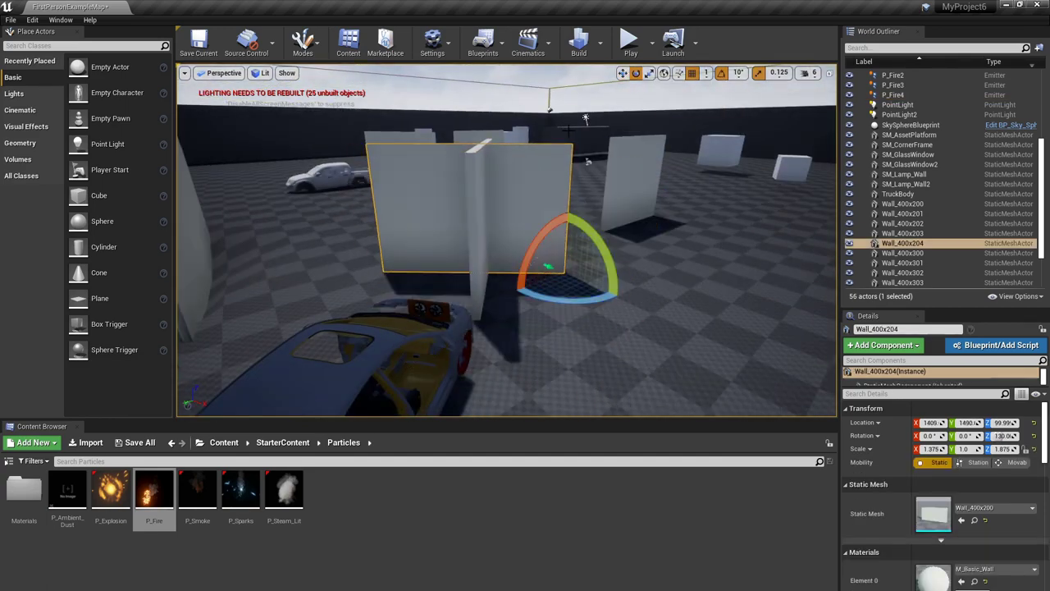
left_click(623, 74)
left_click_drag(600, 286, 757, 345)
right_click_drag(689, 279, 771, 283)
left_click_drag(675, 308, 663, 293)
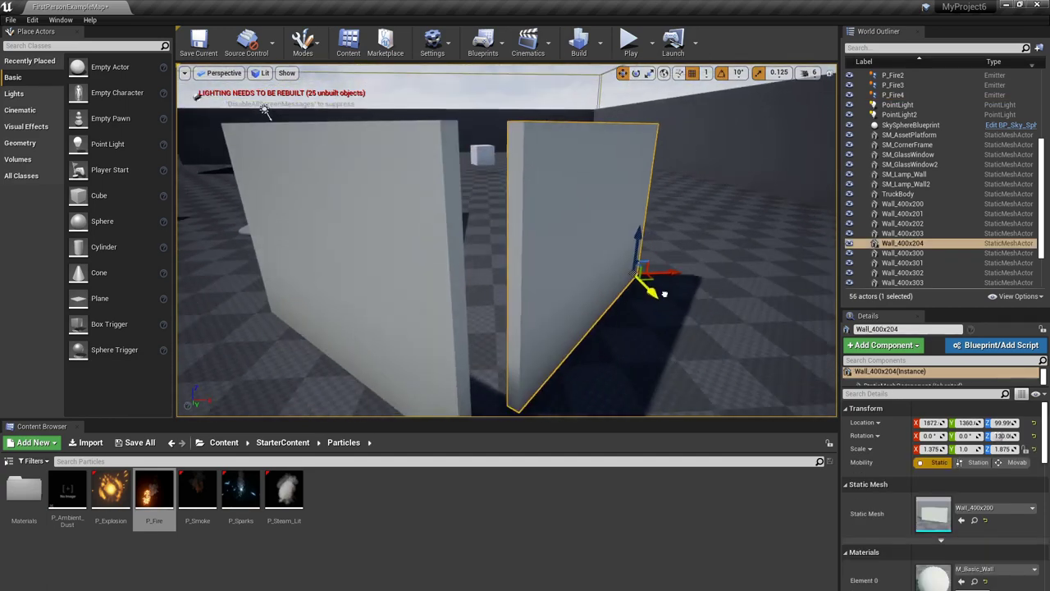
Turn the wall copy to 140° about Z and shift it to about X 1872, Y 1470
right_click_drag(615, 181, 574, 185)
left_click_drag(655, 309, 639, 305)
right_click_drag(528, 326, 596, 319)
left_click_drag(666, 288, 675, 323)
right_click_drag(675, 323, 590, 328)
Move the pickup truck body to about X -281, Y 1974
left_click(505, 300)
left_click_drag(525, 303, 609, 304)
right_click_drag(608, 304, 706, 316)
left_click_drag(542, 356, 676, 359)
right_click_drag(677, 358, 665, 378)
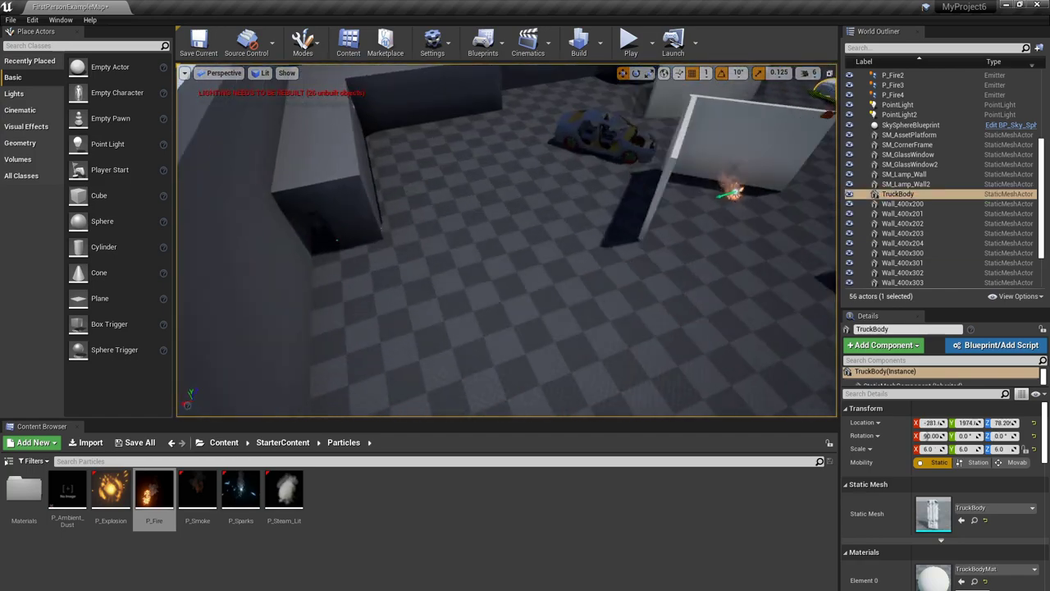
Move the blue car away from the angled walls to about X 2159, Y 1018
left_click(604, 141)
left_click_drag(584, 154, 492, 246)
left_click_drag(492, 238, 546, 300)
right_click_drag(545, 299, 574, 345)
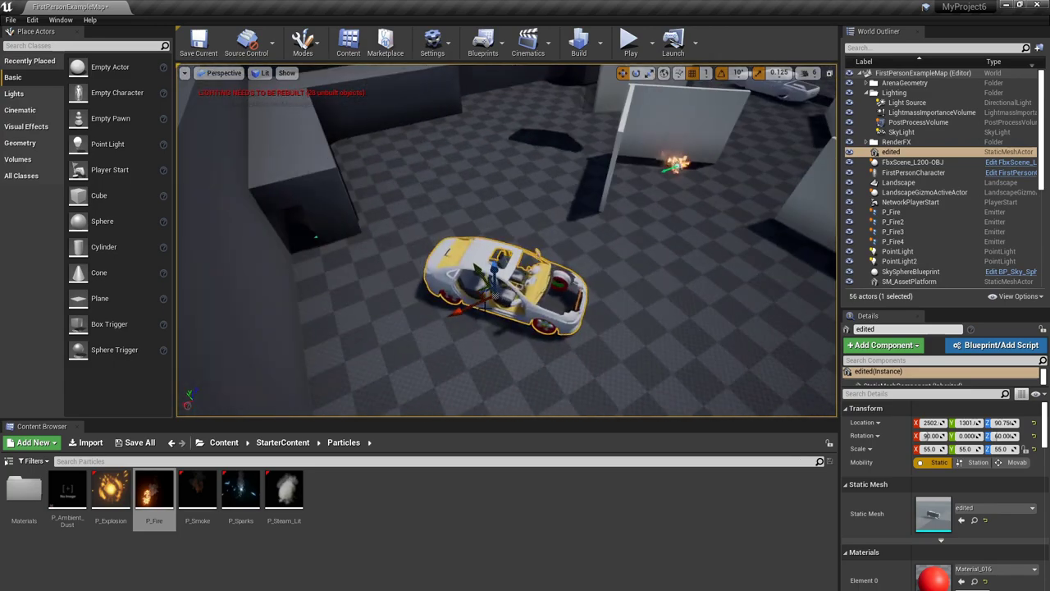
left_click_drag(566, 283, 595, 279)
mouse_move(595, 279)
right_mouse_down()
mouse_move(558, 254)
mouse_move(598, 271)
right_mouse_up()
left_click_drag(566, 324, 590, 301)
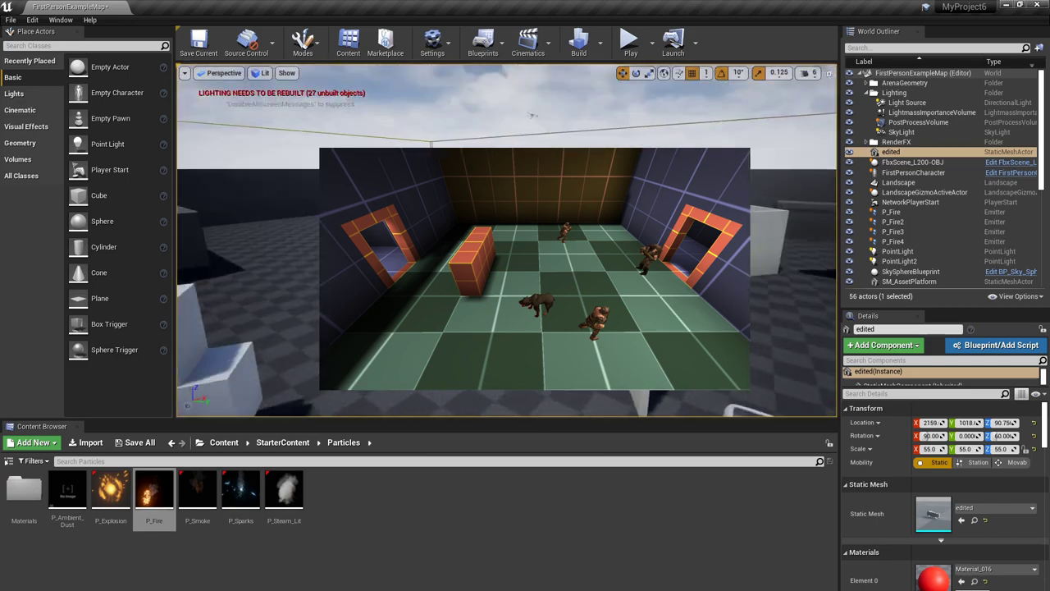
Look over the arena's walls and delete leftover cube blocks from the floor
left_click(532, 115)
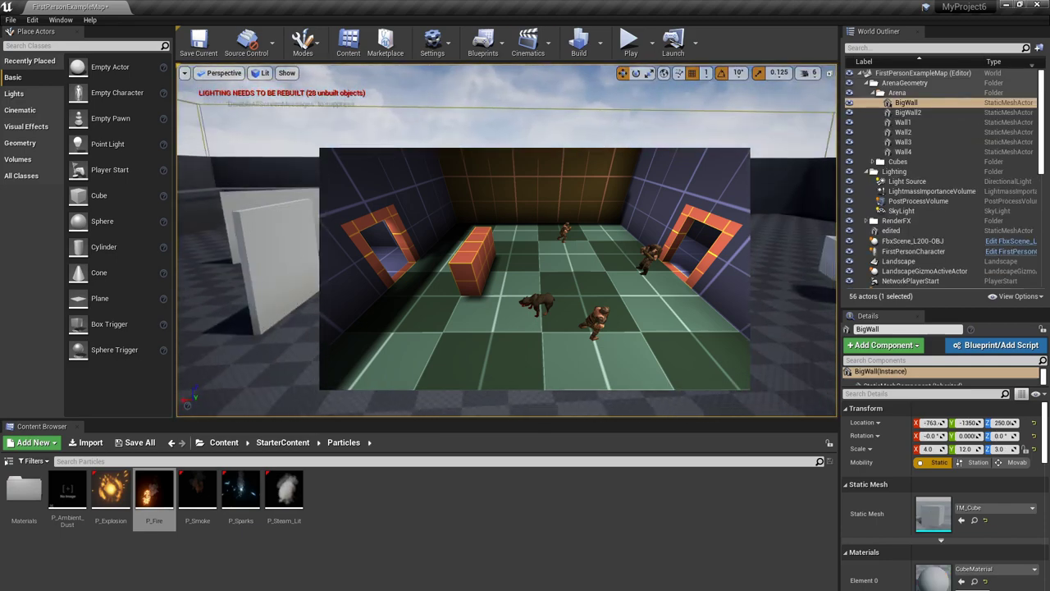
right_click_drag(525, 262, 460, 279)
left_click(369, 328)
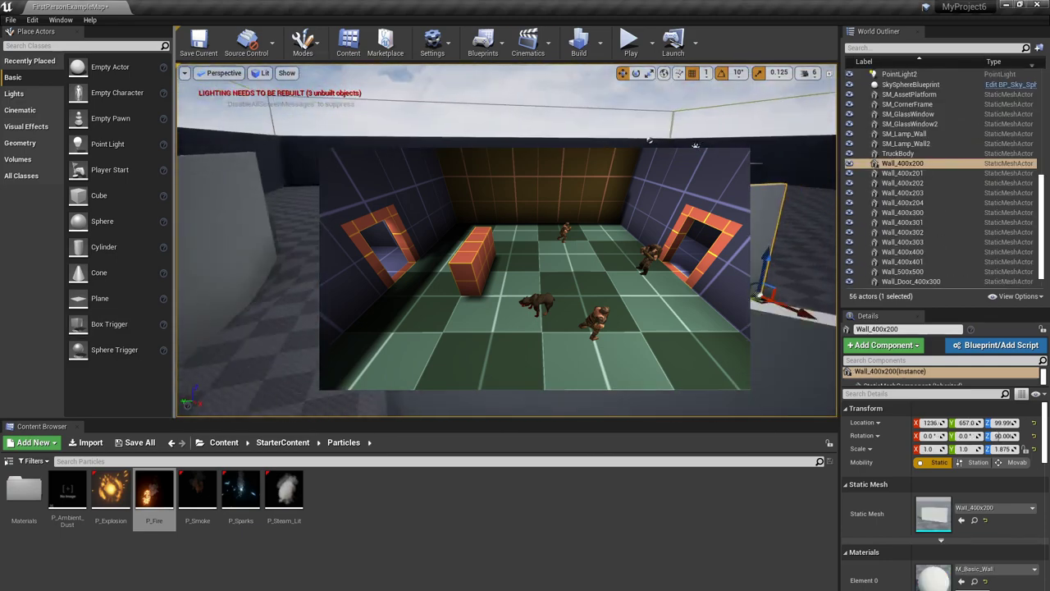
right_click_drag(507, 246, 591, 188)
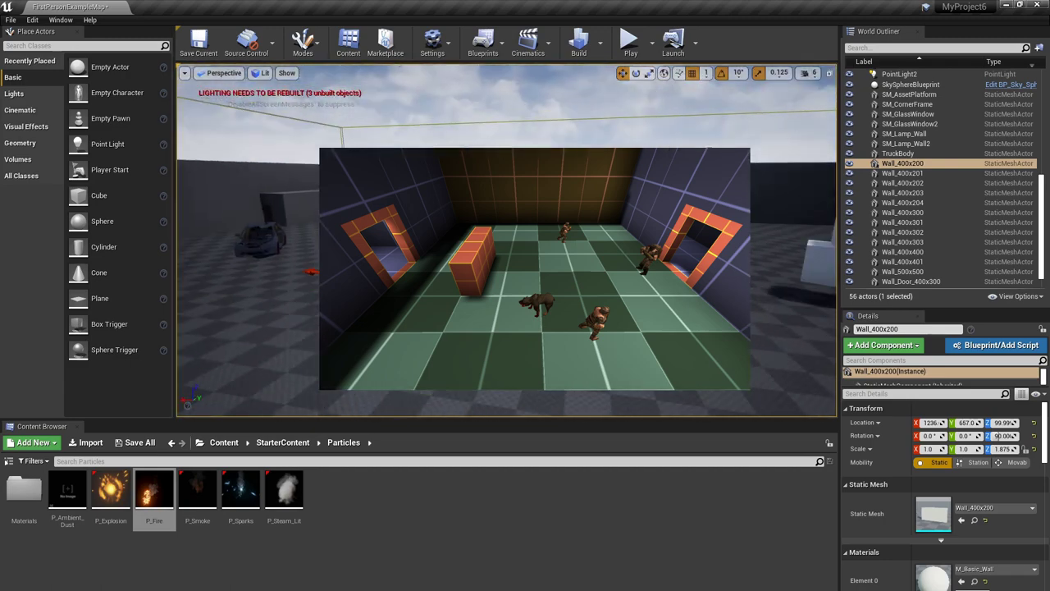
right_click_drag(525, 246, 394, 246)
left_click(789, 282)
key("Delete")
left_click(257, 239)
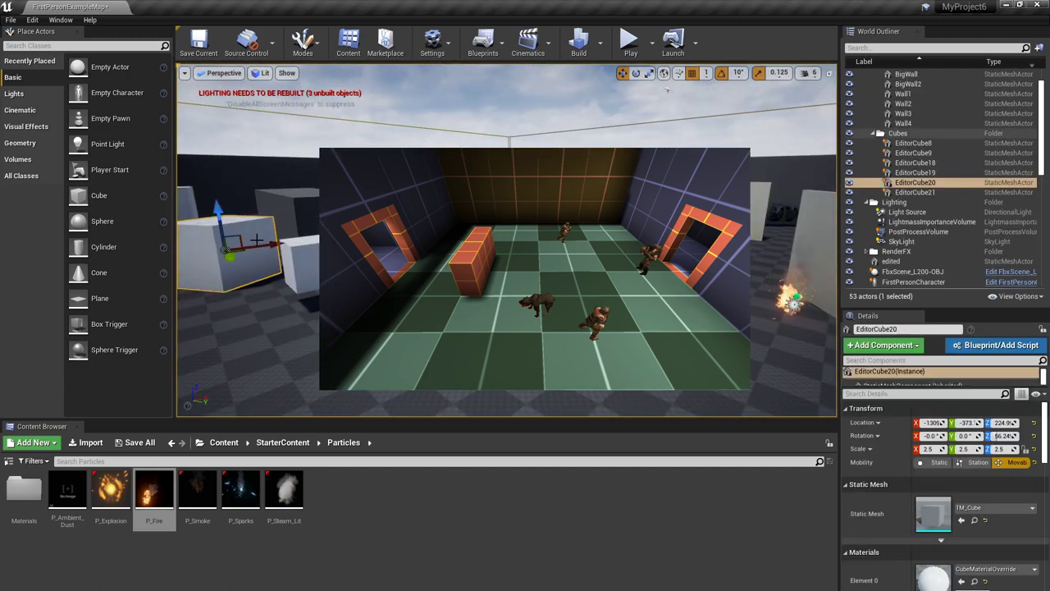
left_click(307, 267)
right_click_drag(492, 263, 410, 254)
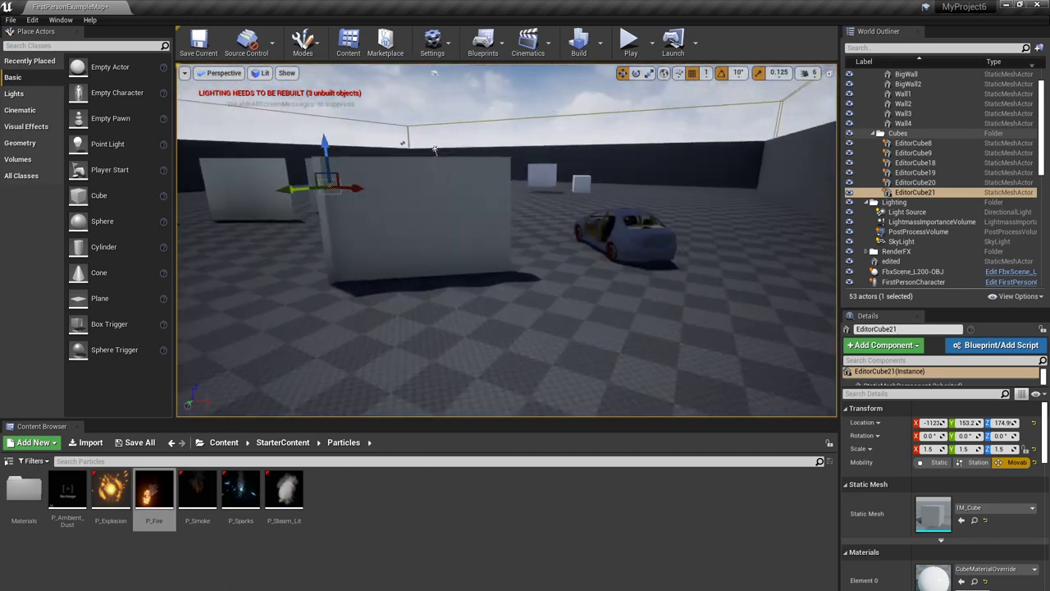
right_click_drag(509, 246, 426, 246)
left_click(282, 443)
double_click(24, 491)
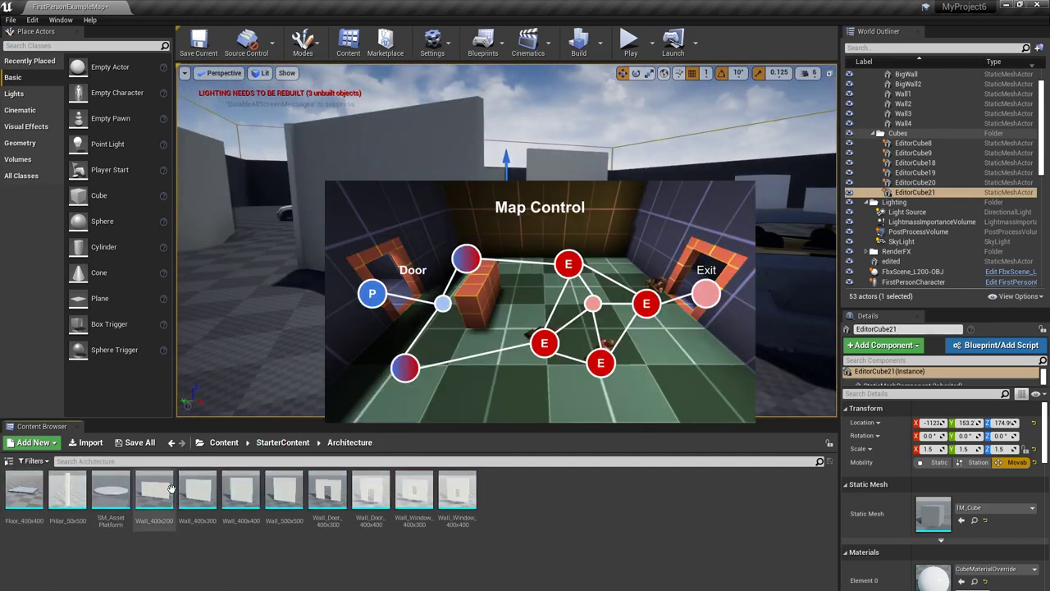
left_click(282, 442)
Place an additive Linear Stair brush in the arena at about X 1756, Y 1750, Z 120, rotated to -130° about Z
left_click(13, 93)
left_click(18, 143)
left_click_drag(94, 163, 508, 246)
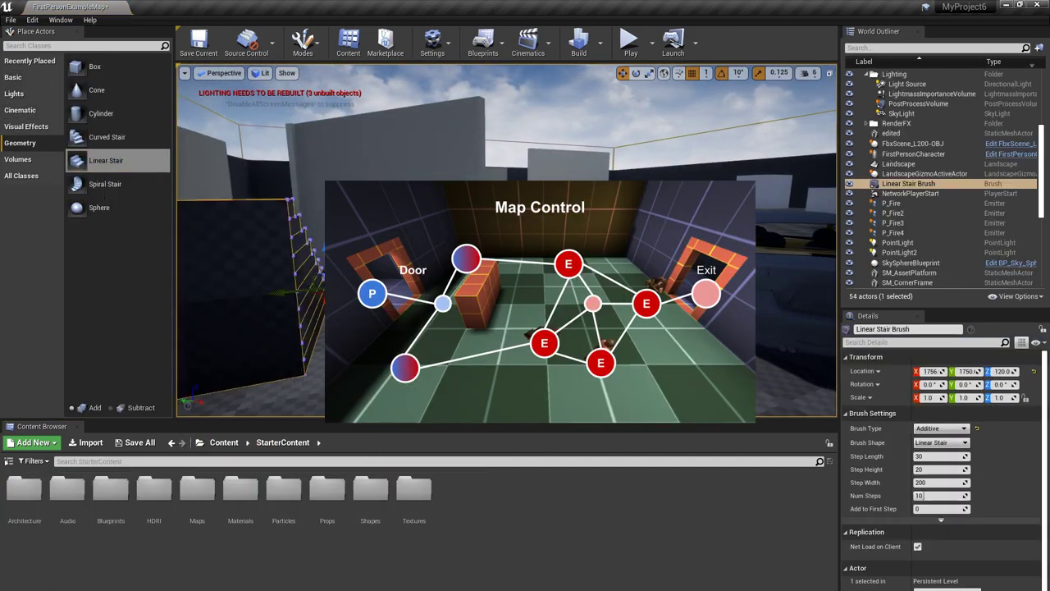
right_click_drag(508, 246, 590, 246)
left_click(923, 495)
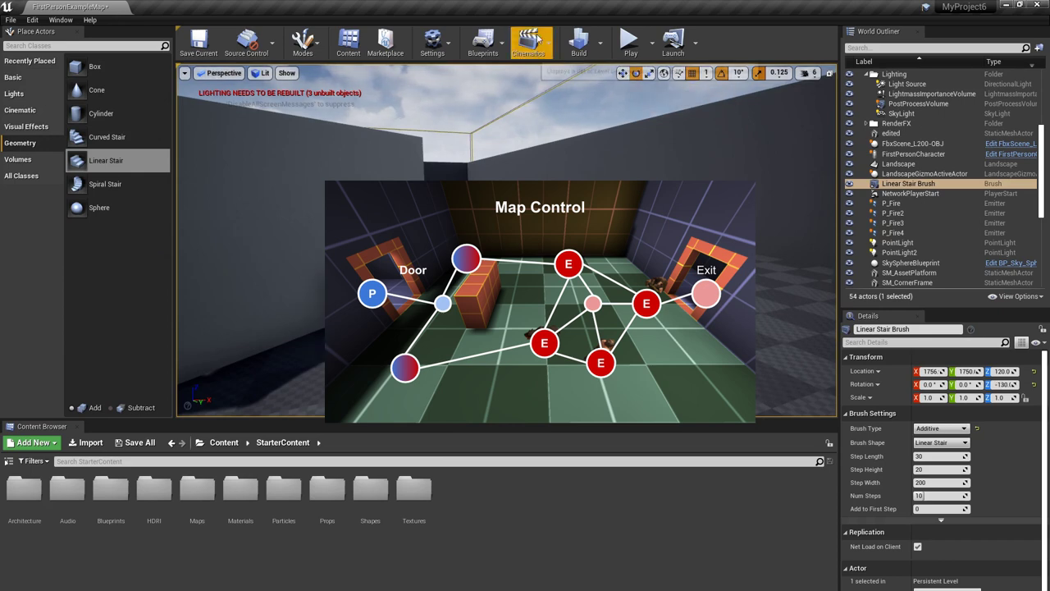
Reposition the rotated staircase beside the angled wall at about X 1775, Y 1967
left_click_drag(369, 328, 402, 345)
right_click_drag(508, 246, 509, 312)
left_click_drag(525, 328, 591, 329)
right_click_drag(509, 246, 607, 246)
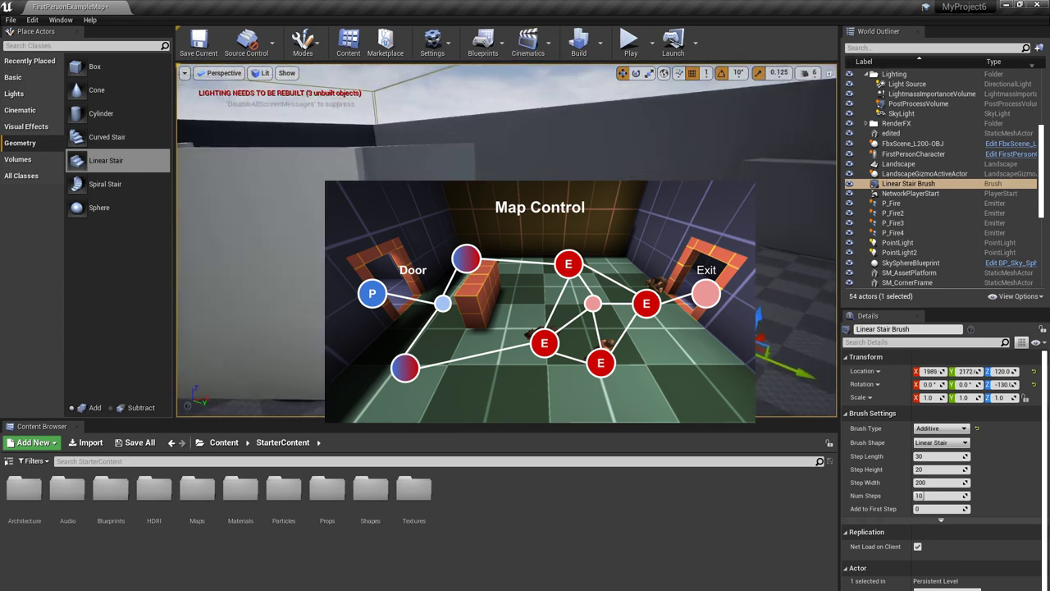
mouse_move(508, 246)
right_mouse_down()
mouse_move(639, 254)
mouse_move(624, 246)
right_mouse_up()
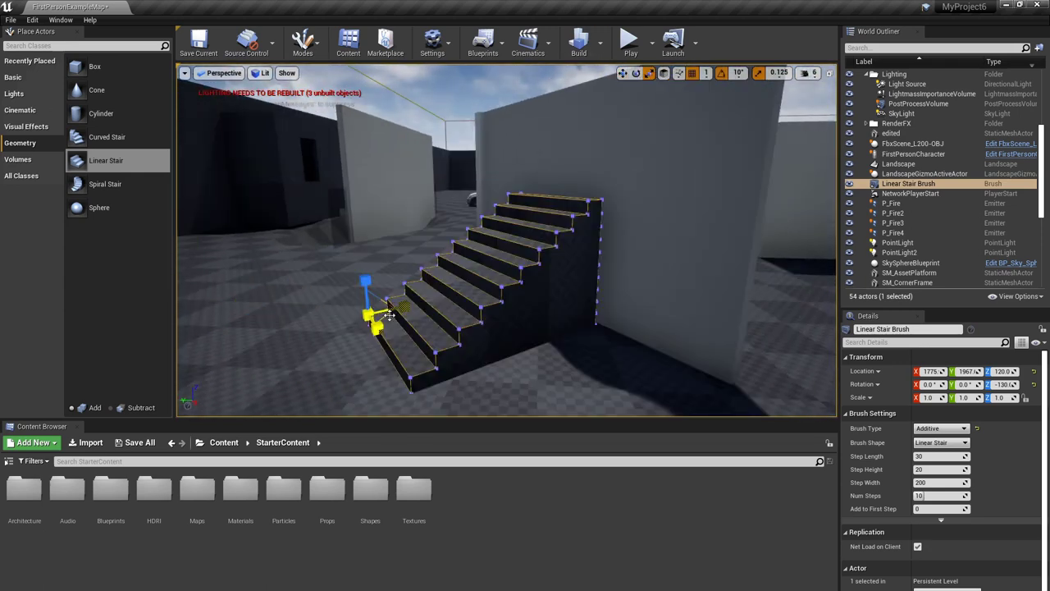
Scale the staircase to 1.625, 1.25 and 1.375 in X, Y and Z, and fit it against the angled wall
left_click_drag(379, 317, 418, 320)
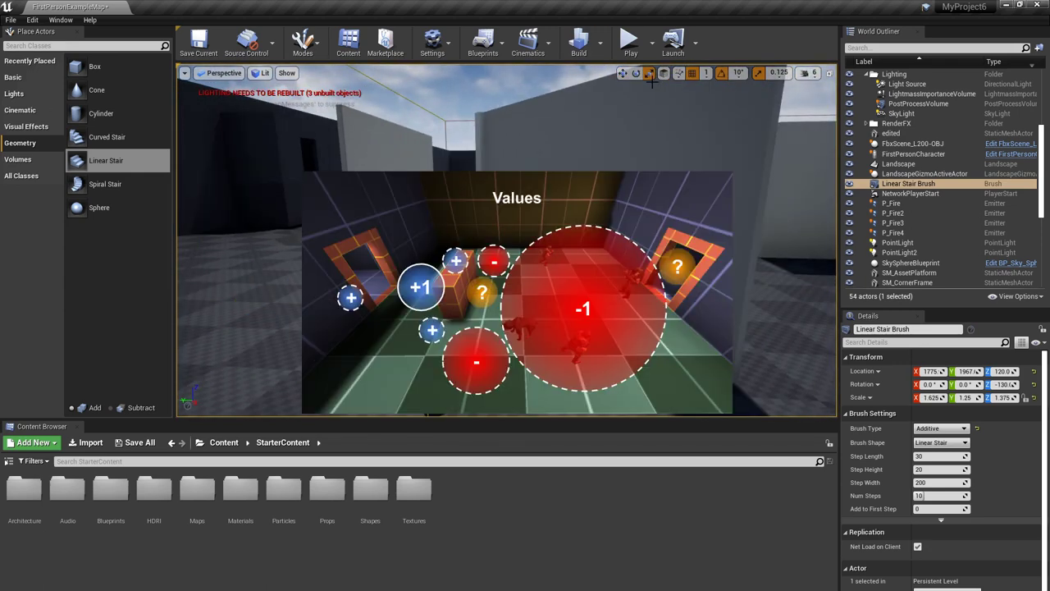
right_click_drag(188, 356, 140, 352)
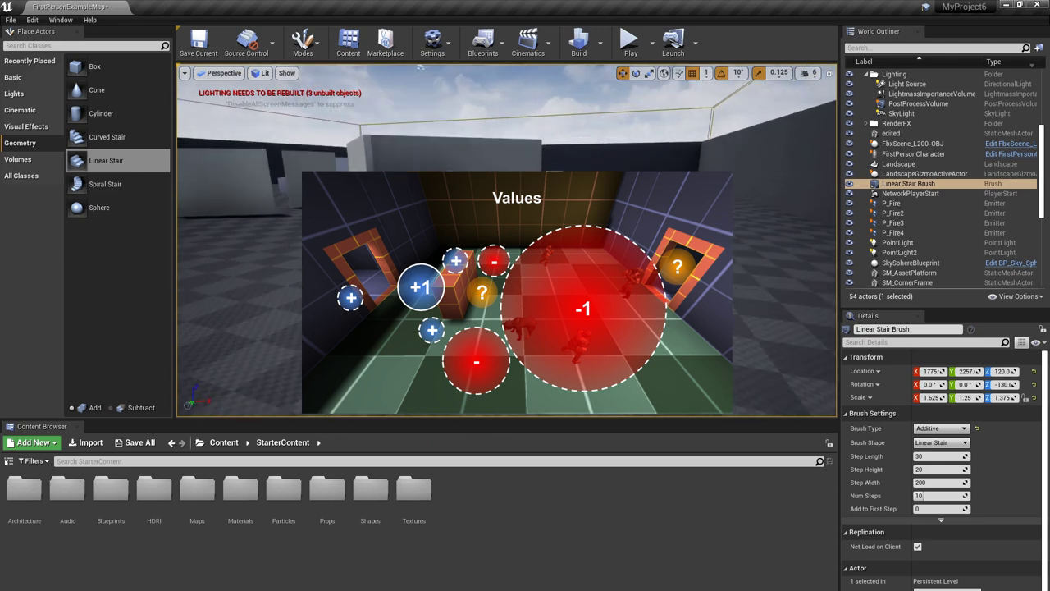
left_click_drag(369, 312, 427, 312)
Lower the angled wall behind the staircase to a Z scale of 1.625
mouse_move(427, 312)
right_mouse_down()
mouse_move(509, 304)
mouse_move(697, 315)
right_mouse_up()
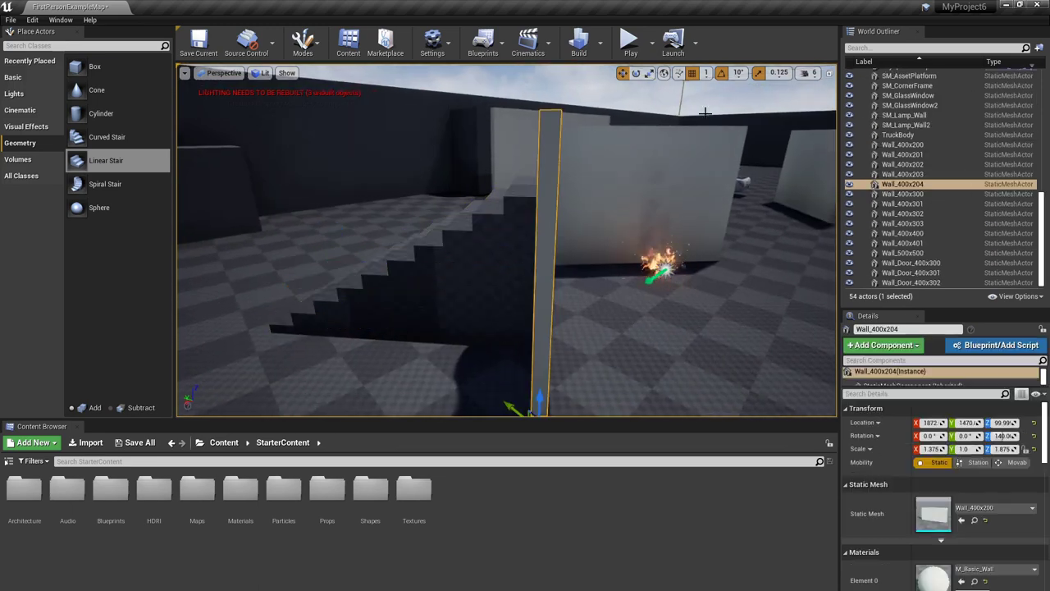
key("f")
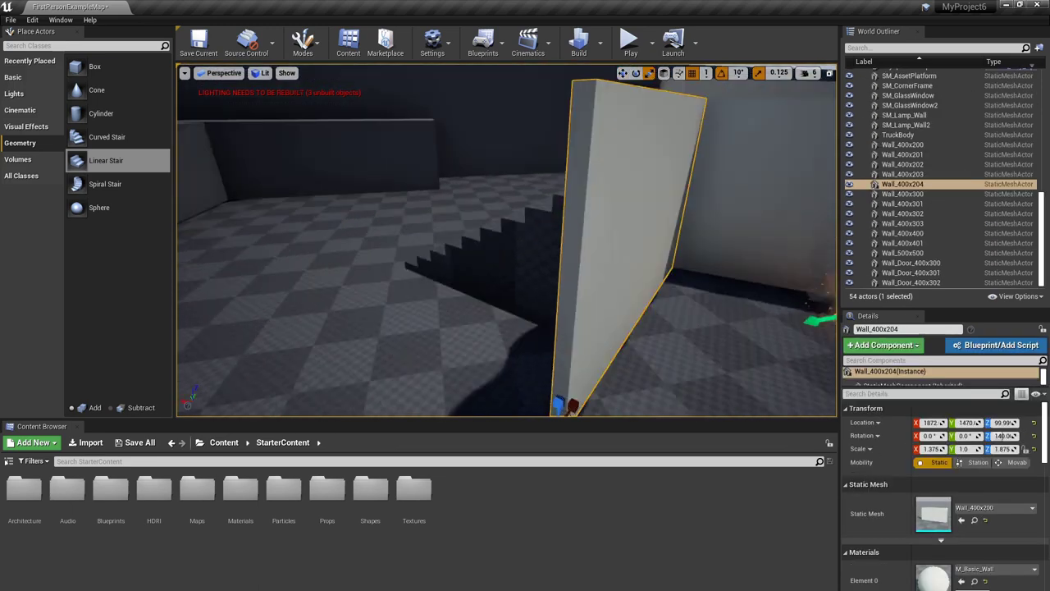
left_click_drag(457, 301, 456, 310)
right_click_drag(457, 310, 590, 308)
Playtest the level, climbing the new staircase to look over the wall and walking around the arena
left_click(629, 43)
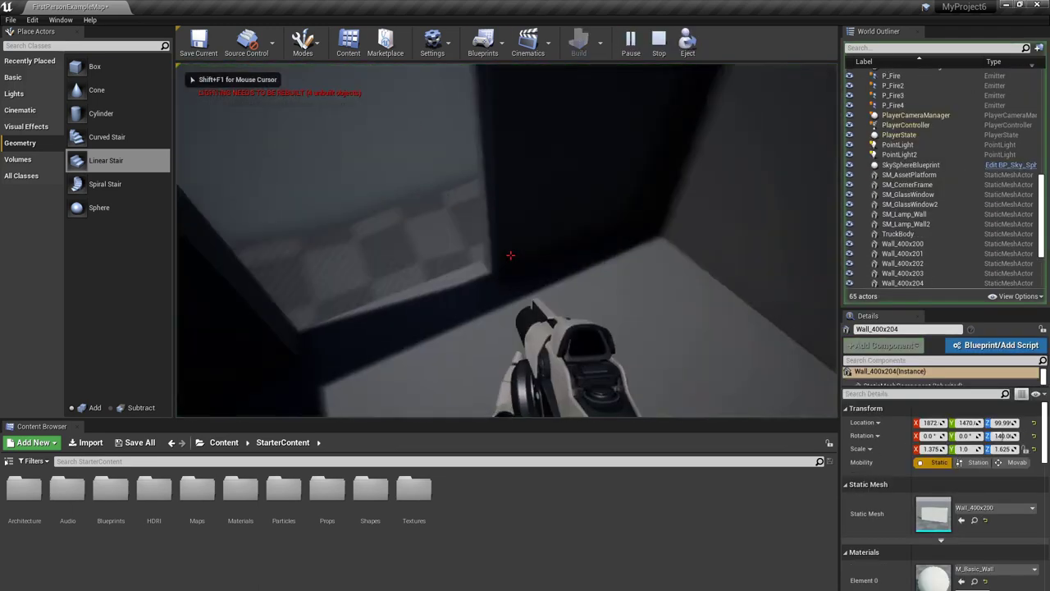
key("w")
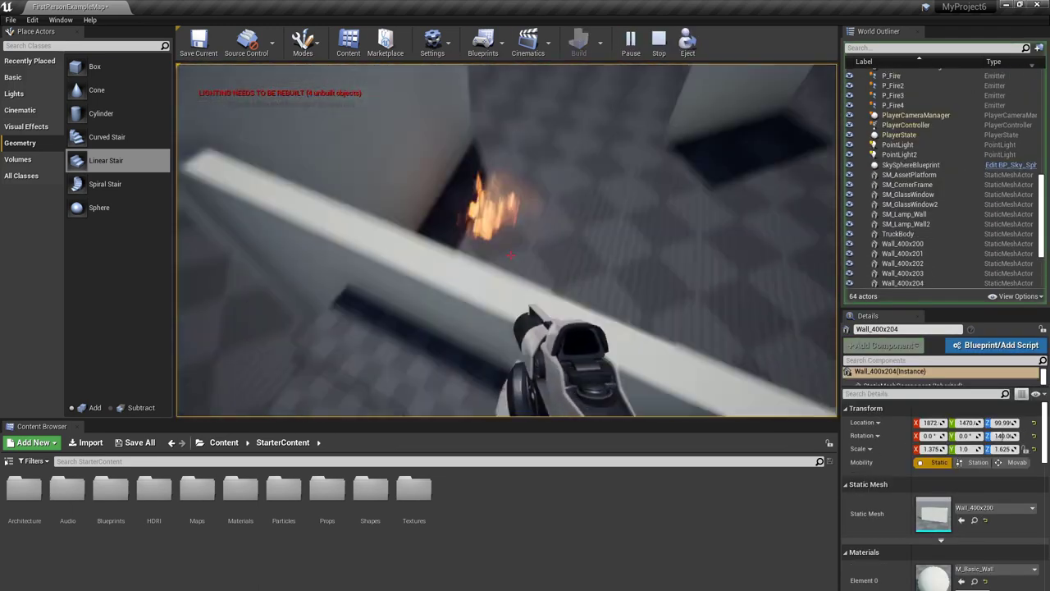
key("w")
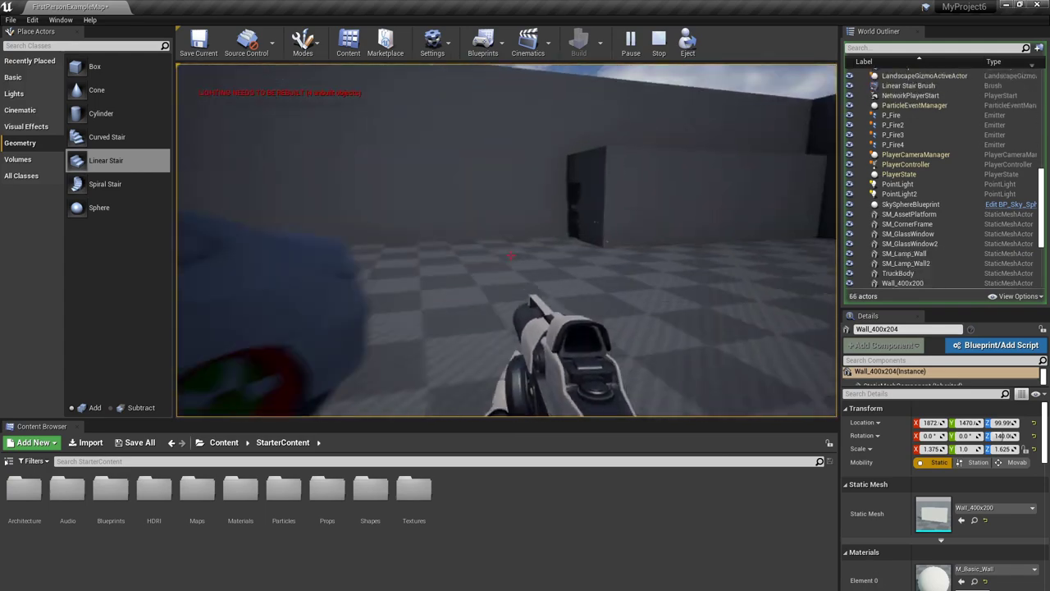
key("w")
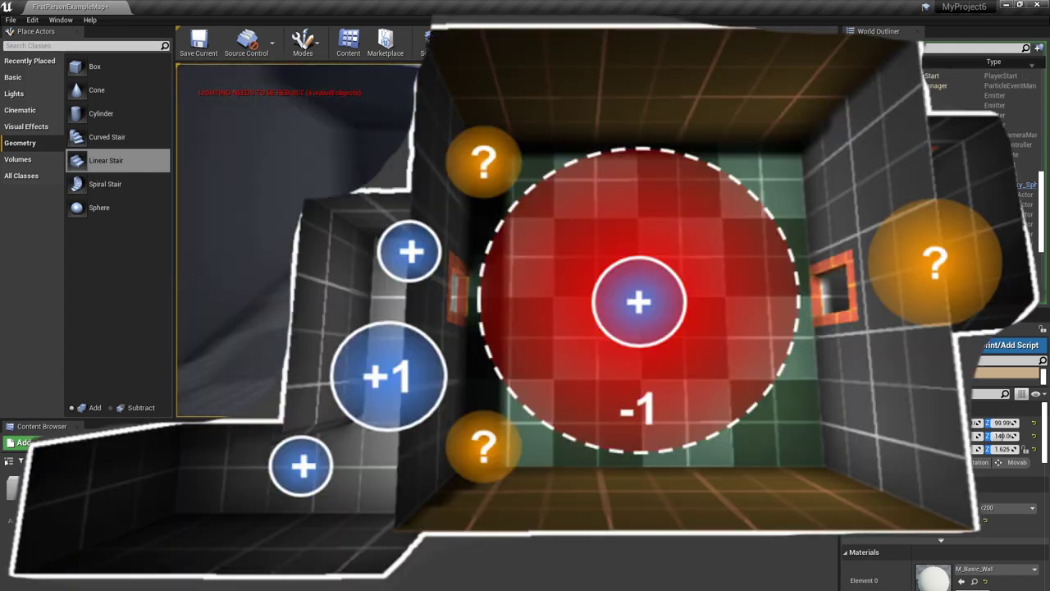
key("w")
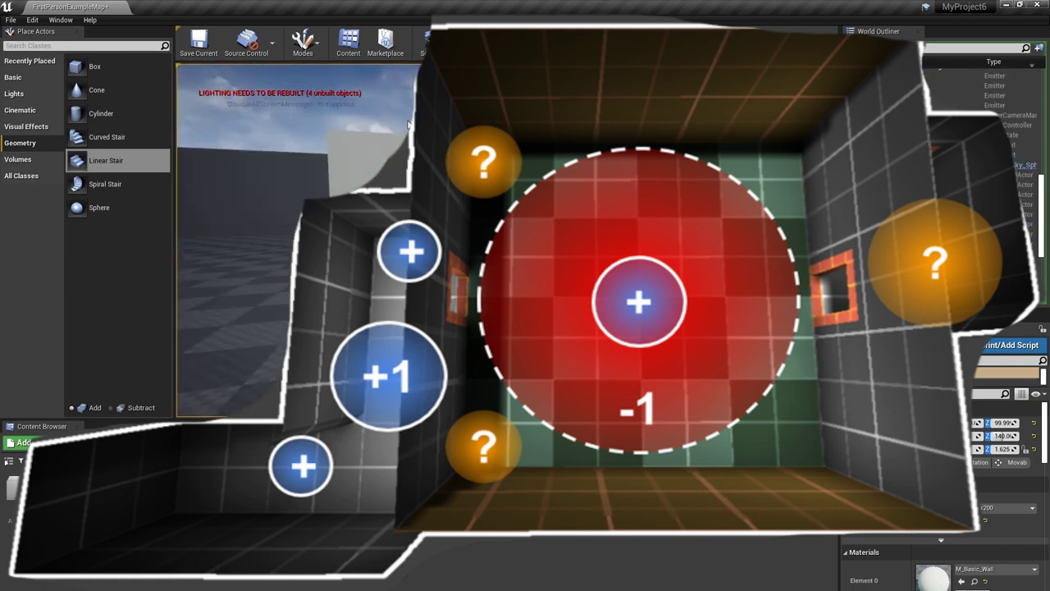
End the playtest and apply the M_Ground_Grass material to the landscape
key("Escape")
left_click(1025, 185)
scroll(992, 449, "down", 5)
left_click(970, 452)
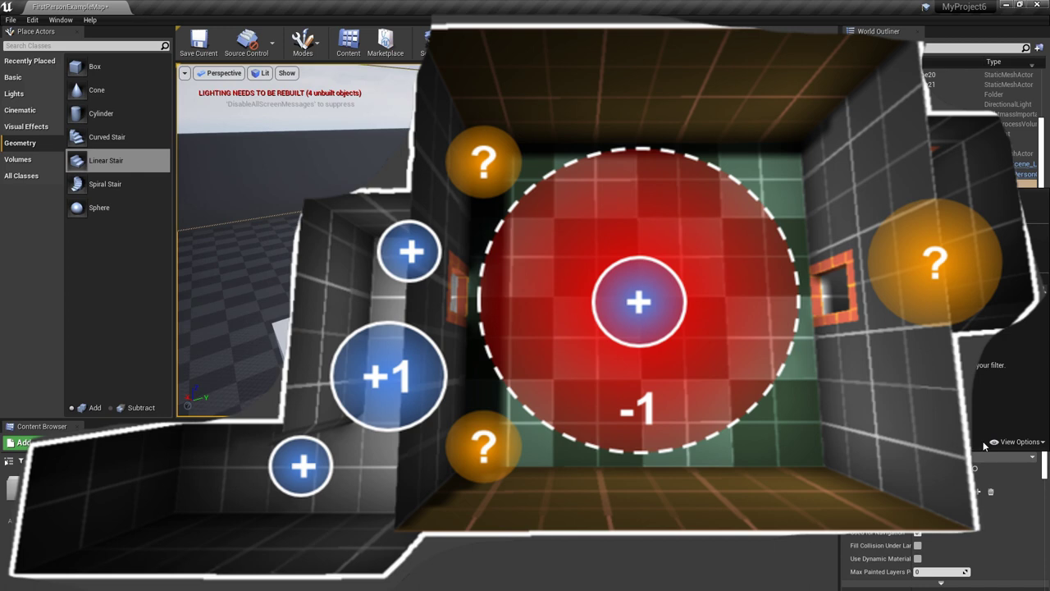
left_click(944, 402)
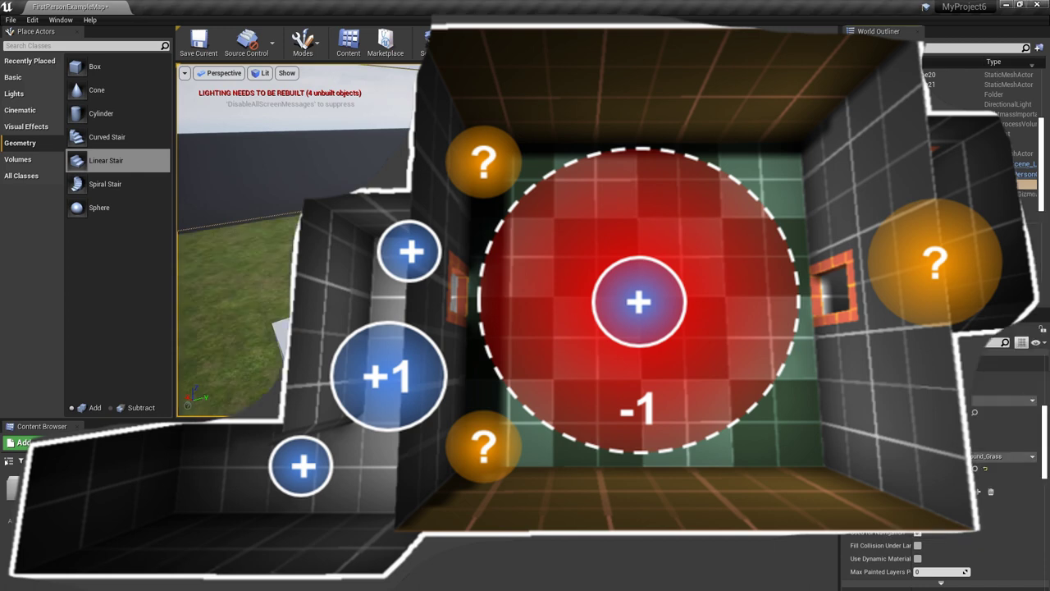
right_click_drag(525, 246, 476, 246)
Try the M_Brick_Clay_Beveled and M_Brick_Clay_New materials on the arena wall Wall1
left_click(525, 247)
scroll(979, 470, "down", 5)
left_click(981, 476)
left_click(1002, 524)
scroll(1003, 529, "down", 3)
scroll(1008, 515, "up", 10)
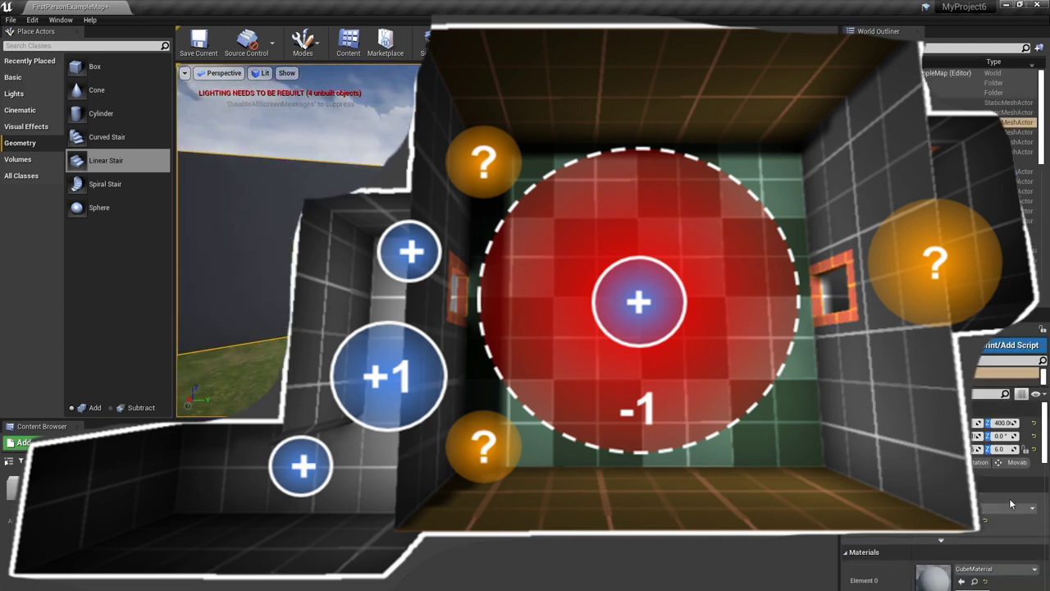
left_click(981, 570)
left_click(1000, 422)
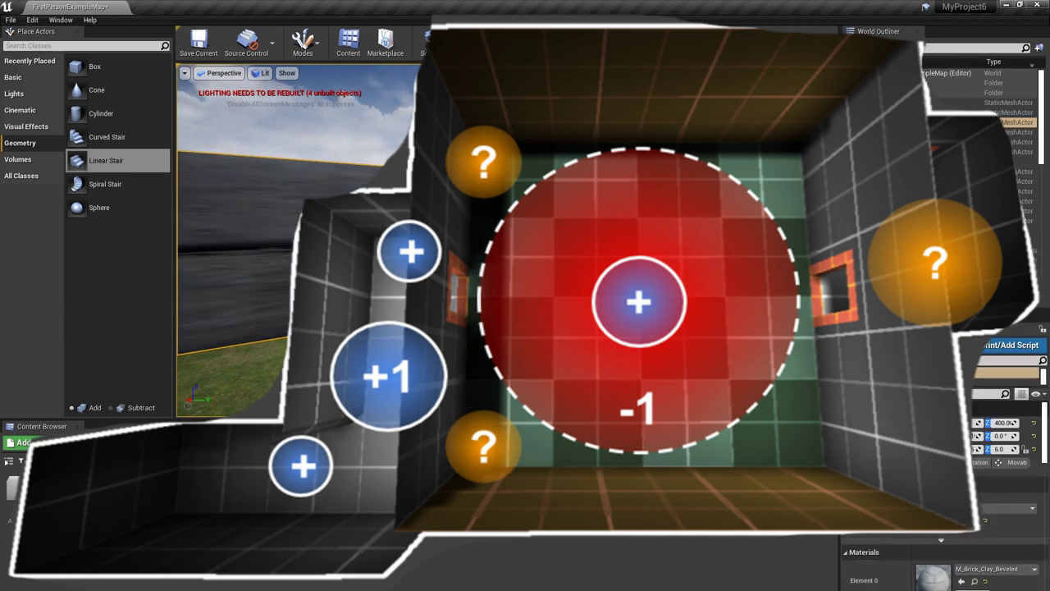
left_click(972, 570)
type("b")
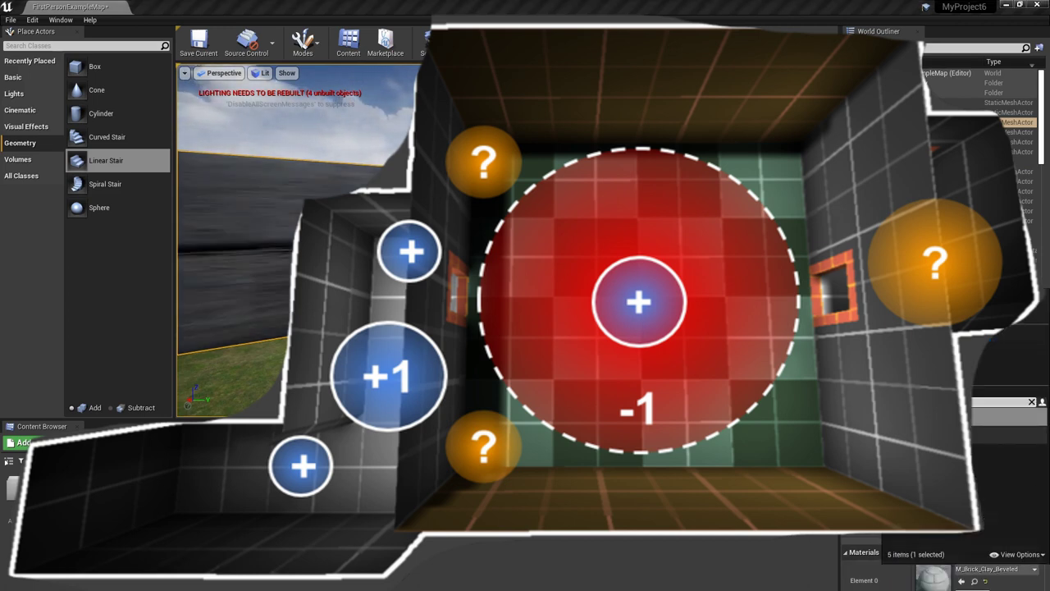
left_click(943, 435)
Apply the M_Wood_Oak material to the arena wall Wall1
left_click(970, 570)
type("woo")
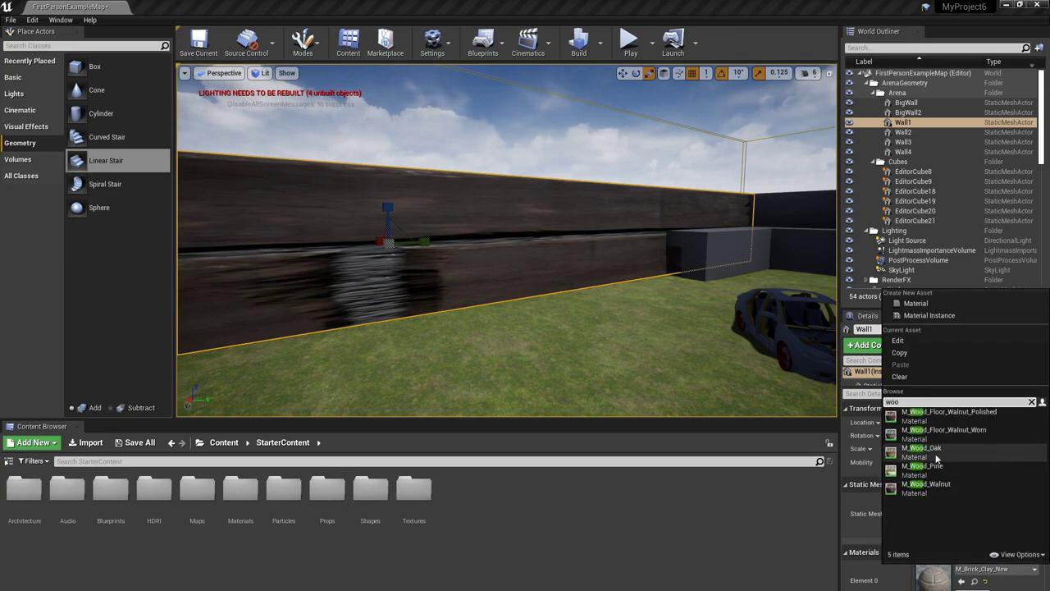
left_click(927, 450)
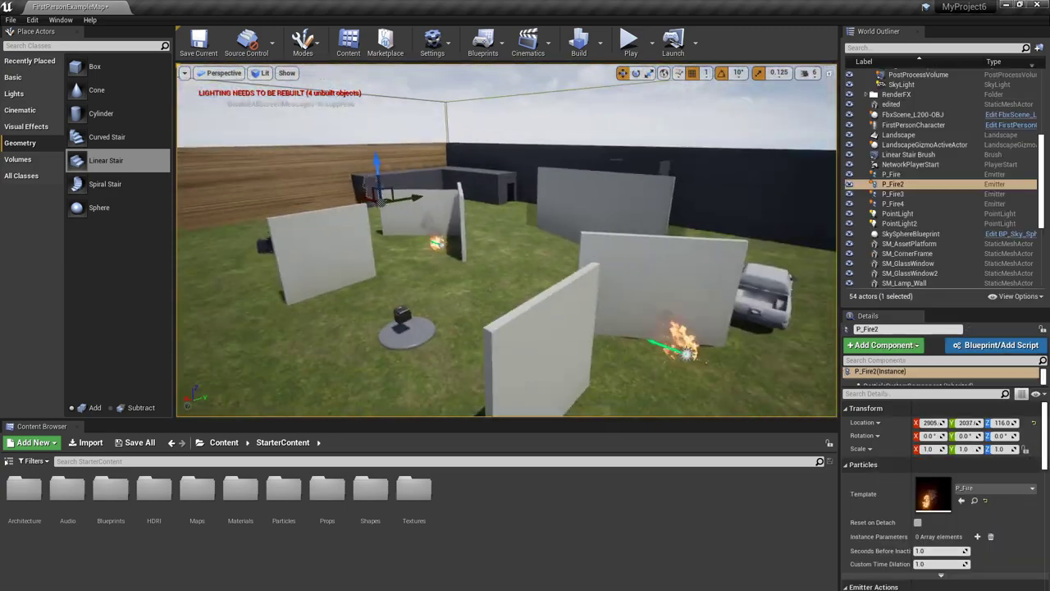
Switch to landscape sculpting and raise the ground into gentle mounds around the cover walls and central objective
right_click_drag(492, 238, 566, 222)
left_click(304, 42)
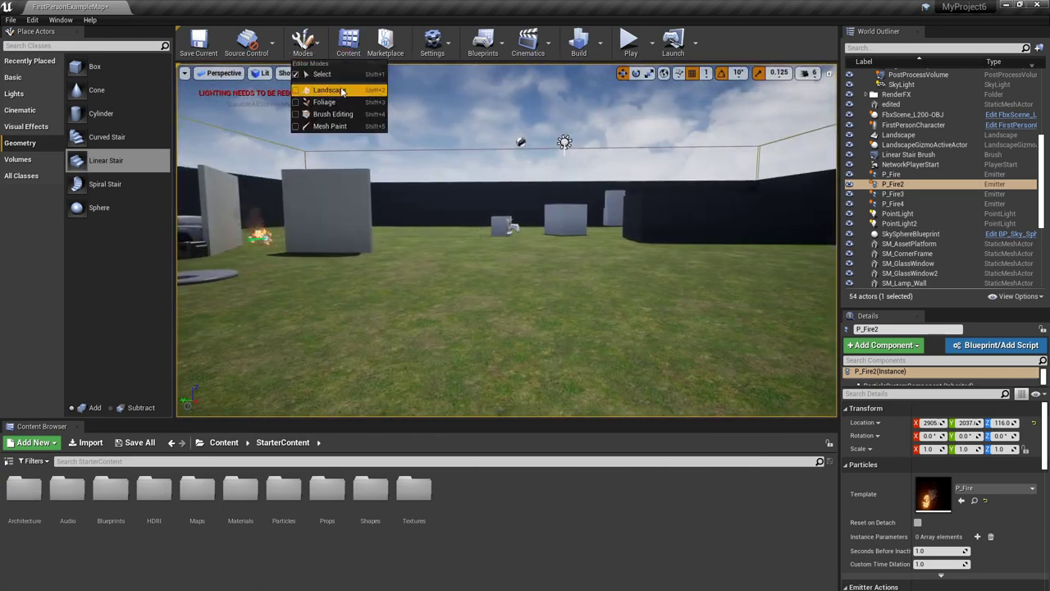
left_click(342, 91)
mouse_move(476, 237)
right_mouse_down()
mouse_move(557, 287)
mouse_move(566, 279)
right_mouse_up()
left_click(189, 86)
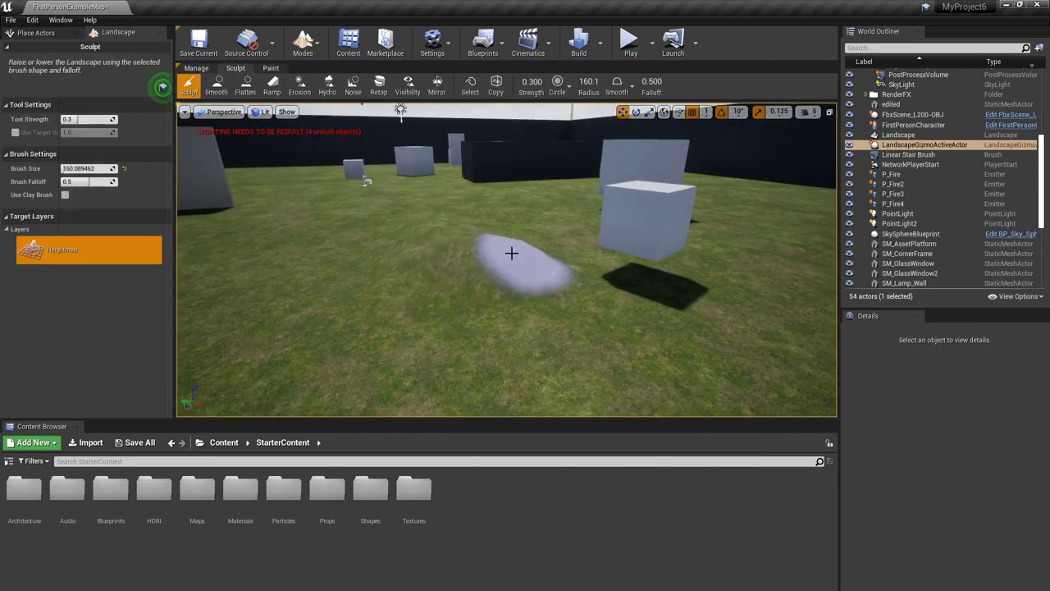
mouse_move(443, 341)
right_mouse_down()
mouse_move(353, 315)
mouse_move(373, 312)
right_mouse_up()
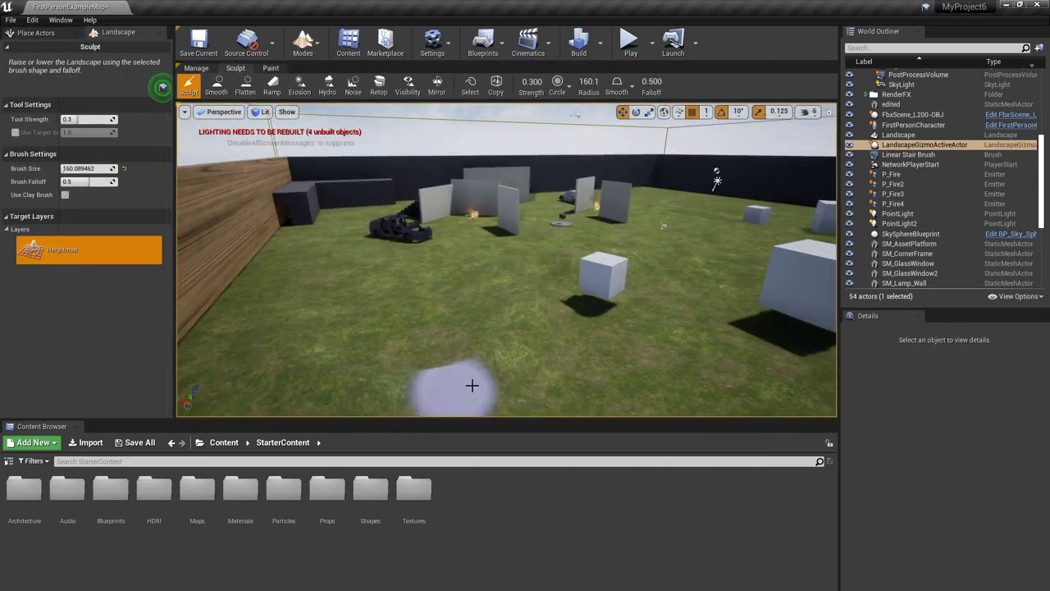
right_click_drag(472, 385, 607, 394)
right_click_drag(441, 254, 305, 323)
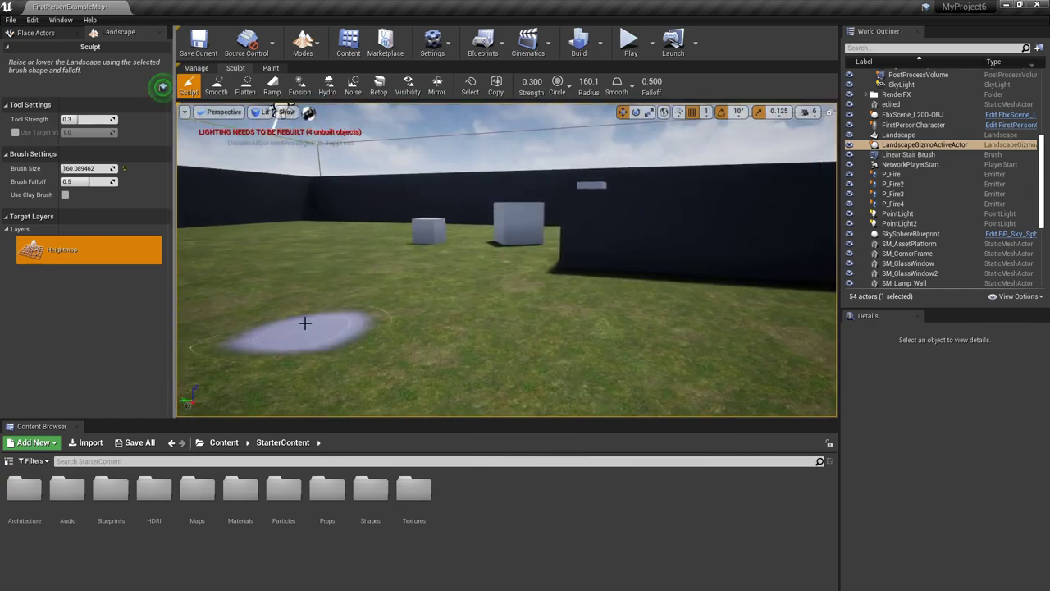
mouse_move(303, 238)
right_mouse_down()
mouse_move(443, 238)
mouse_move(542, 271)
mouse_move(558, 221)
mouse_move(623, 173)
mouse_move(648, 115)
mouse_move(656, 238)
mouse_move(638, 178)
mouse_move(722, 139)
right_mouse_up()
mouse_move(434, 239)
right_mouse_down()
mouse_move(509, 221)
mouse_move(434, 239)
mouse_move(389, 304)
mouse_move(514, 301)
mouse_move(459, 271)
mouse_move(602, 274)
right_mouse_up()
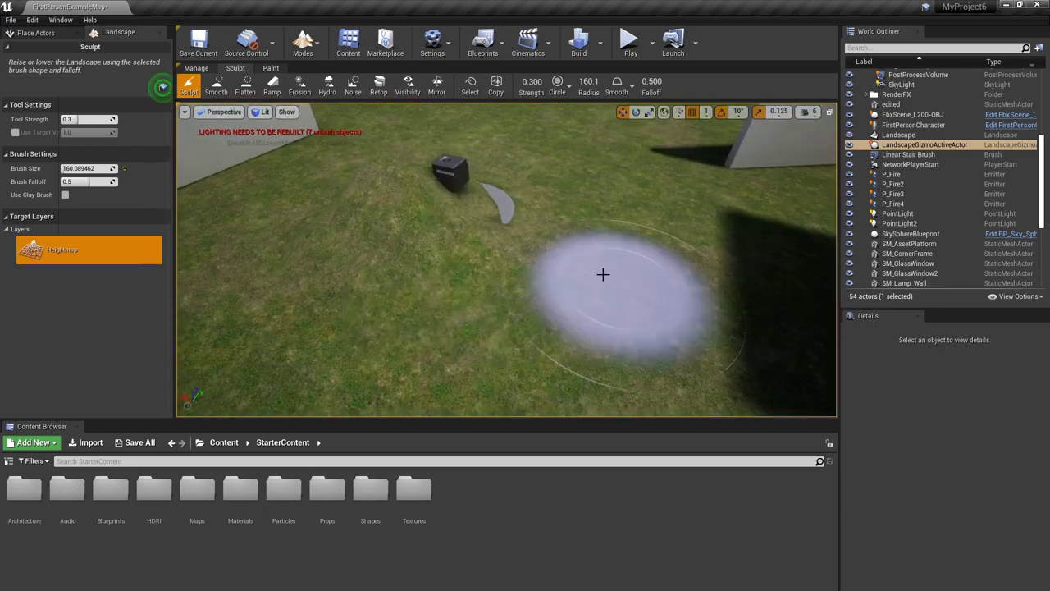
Lower the landscape around the central objective's round platform with the Sculpt tool
left_click_drag(461, 209, 502, 240, "shift")
right_click_drag(502, 240, 497, 215)
right_click_drag(525, 295, 574, 266)
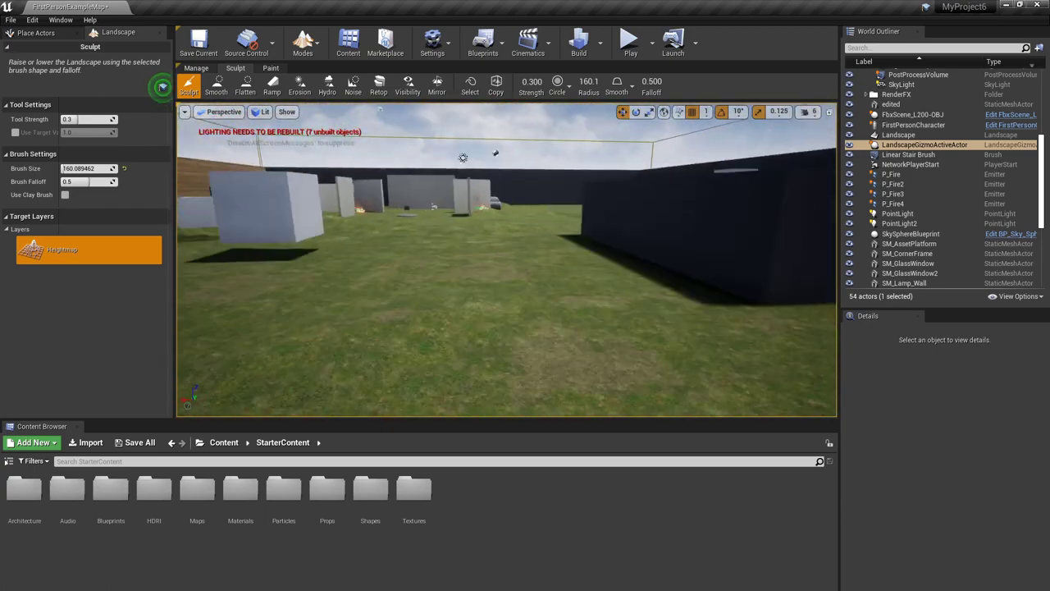
Return to selection mode and apply the M_Metal_Copper material to the BigWall block
key("shift+1")
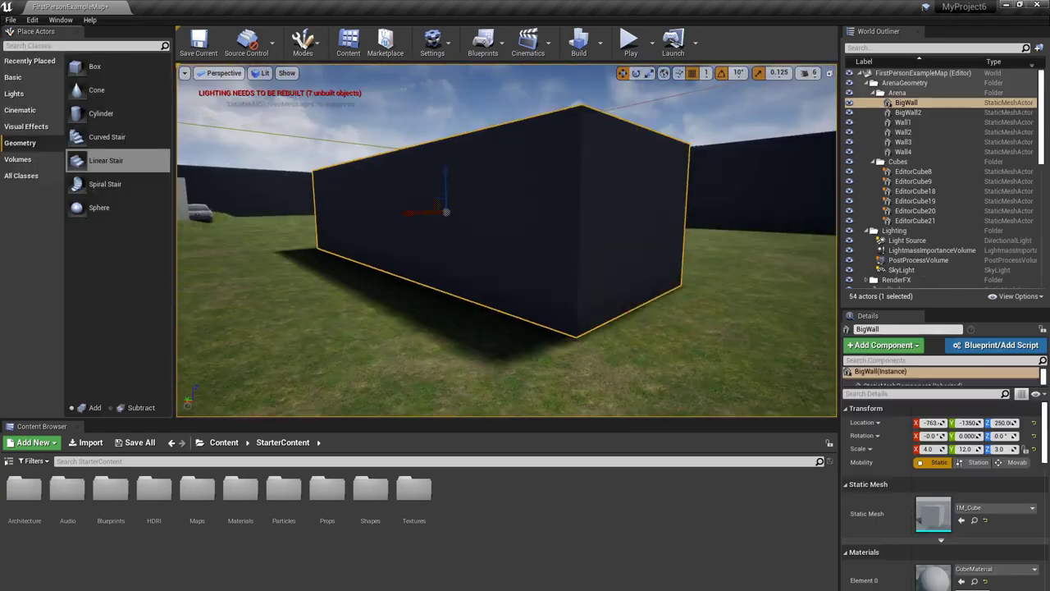
left_click(970, 568)
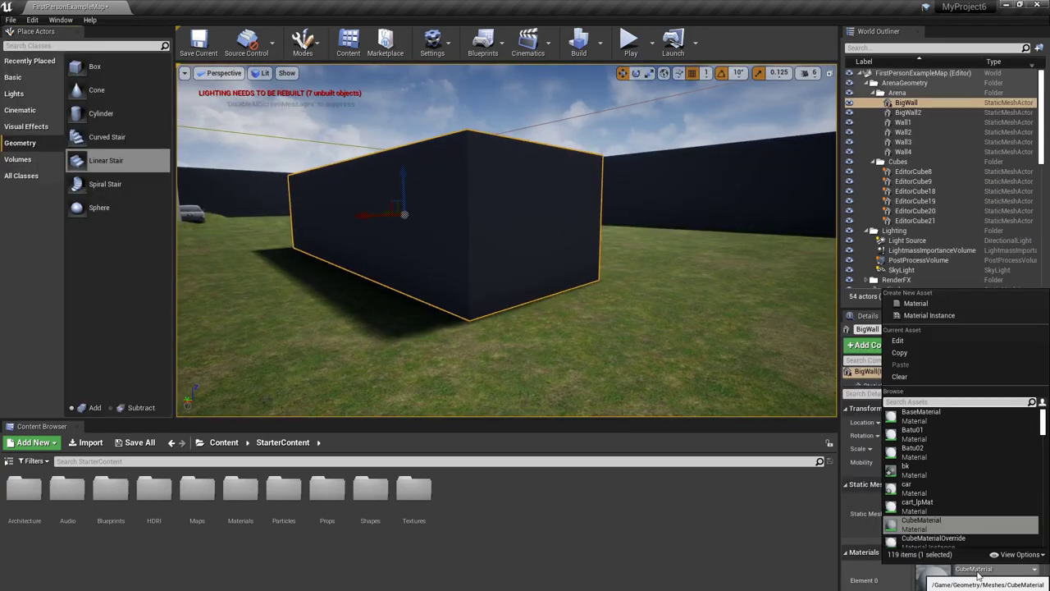
type("me")
scroll(951, 508, "down", 2)
left_click(926, 465)
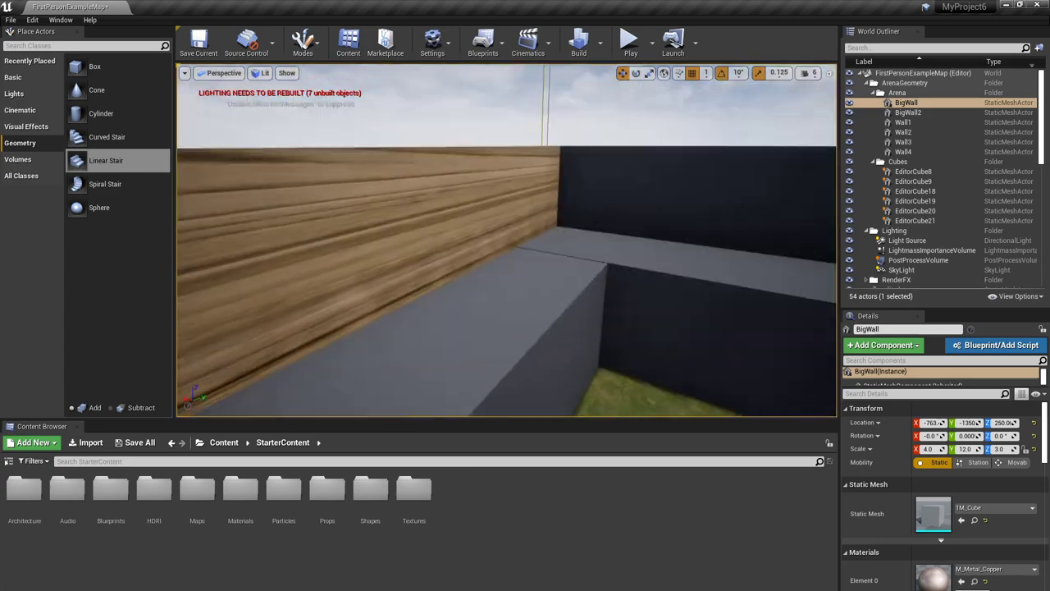
Apply the M_Wood_Floor_Walnut_Polished material to the low wall Wall_400x302 in the corner beside the oak wall
left_click(393, 238)
left_click(985, 568)
type("wal")
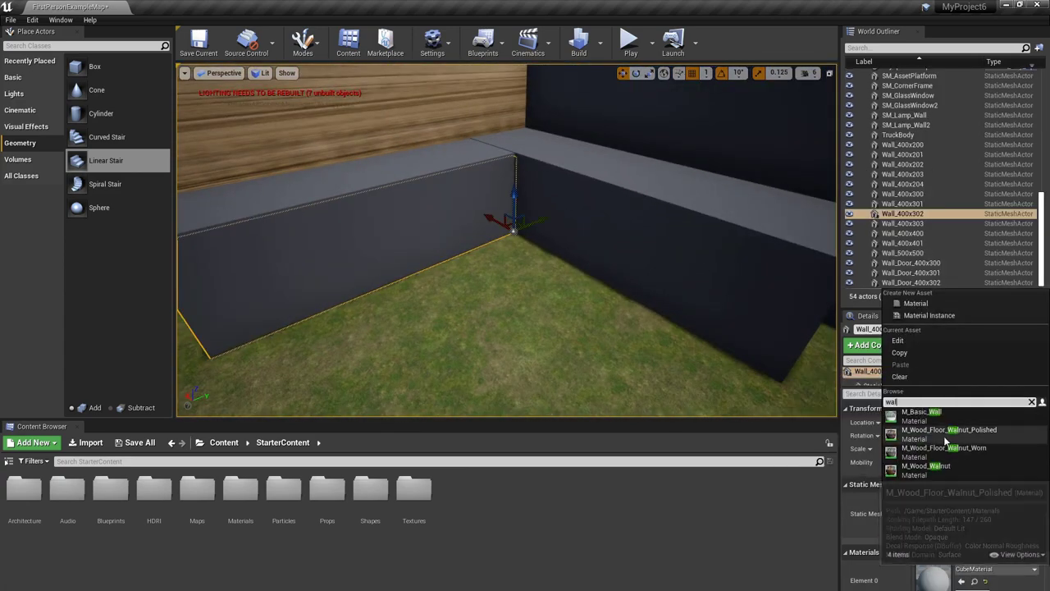
left_click(946, 434)
right_click_drag(525, 271, 492, 263)
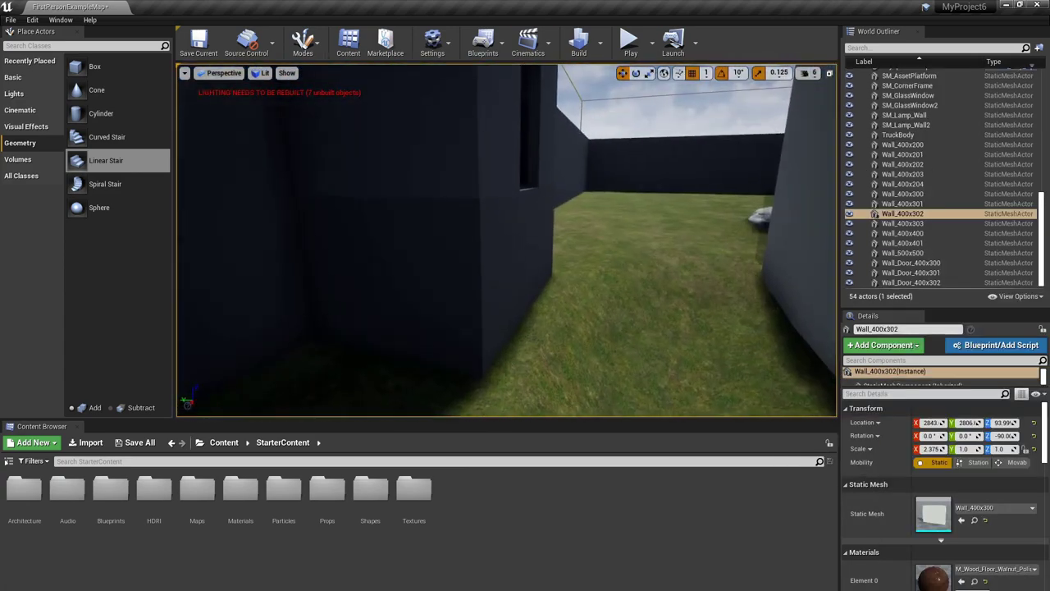
Playtest the level to examine the grass ground and the new wall materials
left_click(426, 262)
left_click(628, 41)
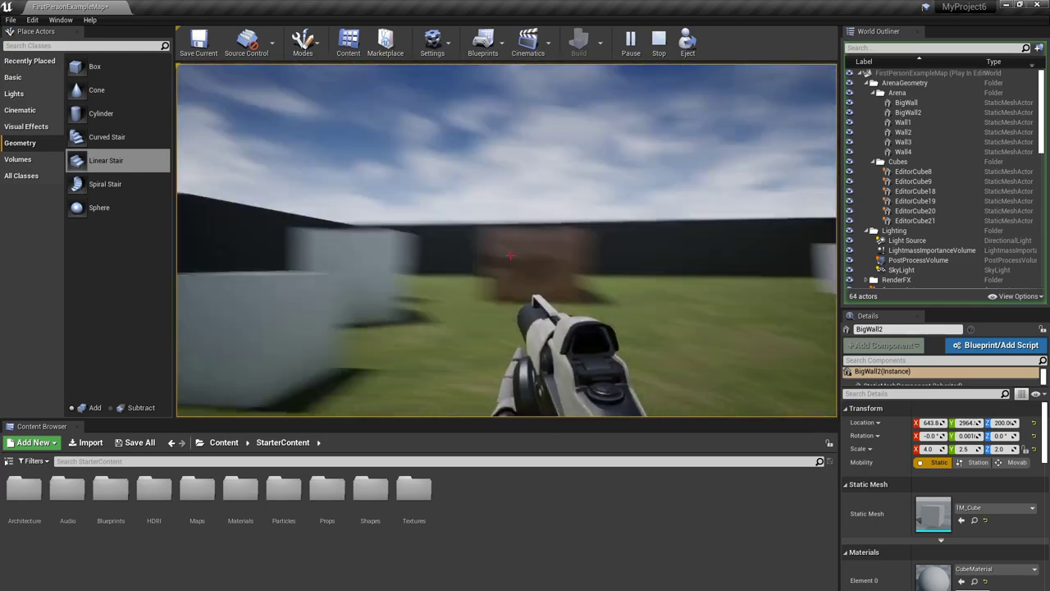
key("Escape")
Place the FBX_2 can from the garbage folder and move it near the pickup truck at about X -677, Y 1457
double_click(158, 493)
left_click_drag(197, 521, 284, 342)
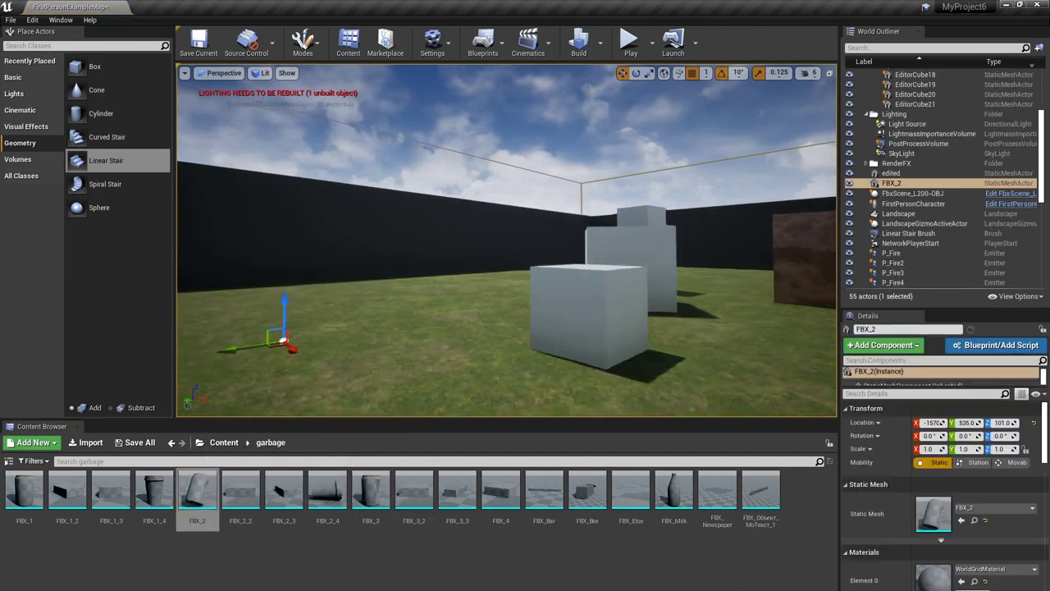
right_click_drag(306, 326, 369, 328)
right_click_drag(410, 284, 481, 284)
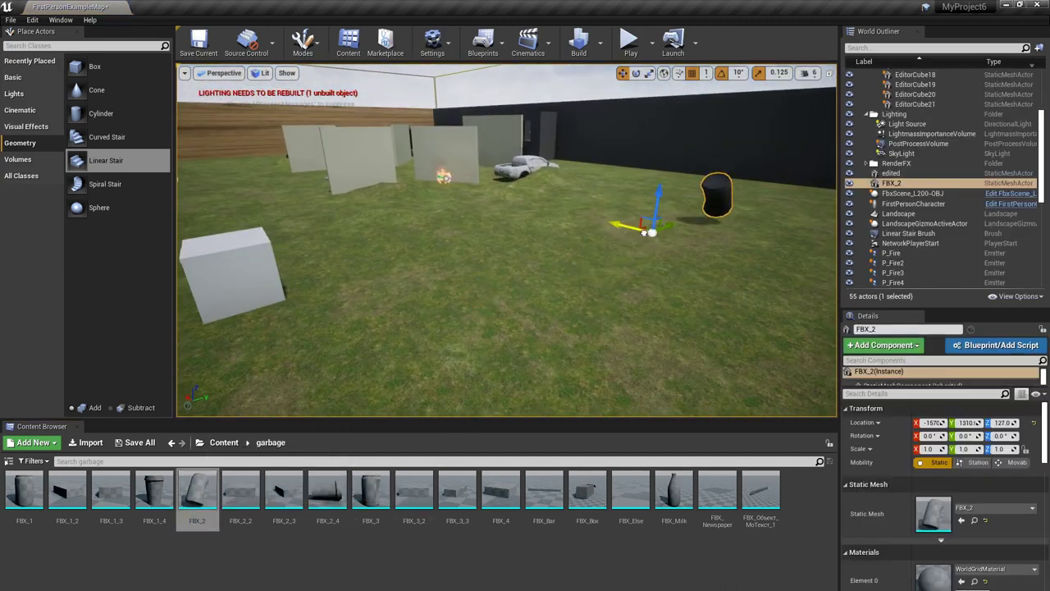
left_click_drag(644, 232, 492, 198)
right_click_drag(492, 198, 386, 221)
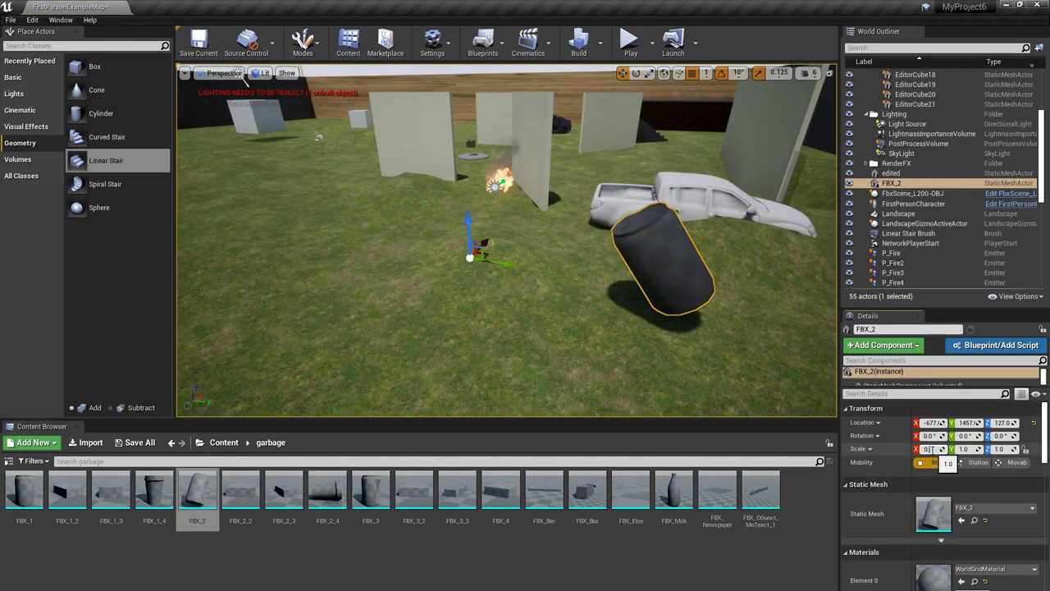
Scale the can to 0.2 on all axes, rotate it -20° about X and set it on the ground at about Y 1529, Z 96
right_click_drag(697, 328, 709, 308)
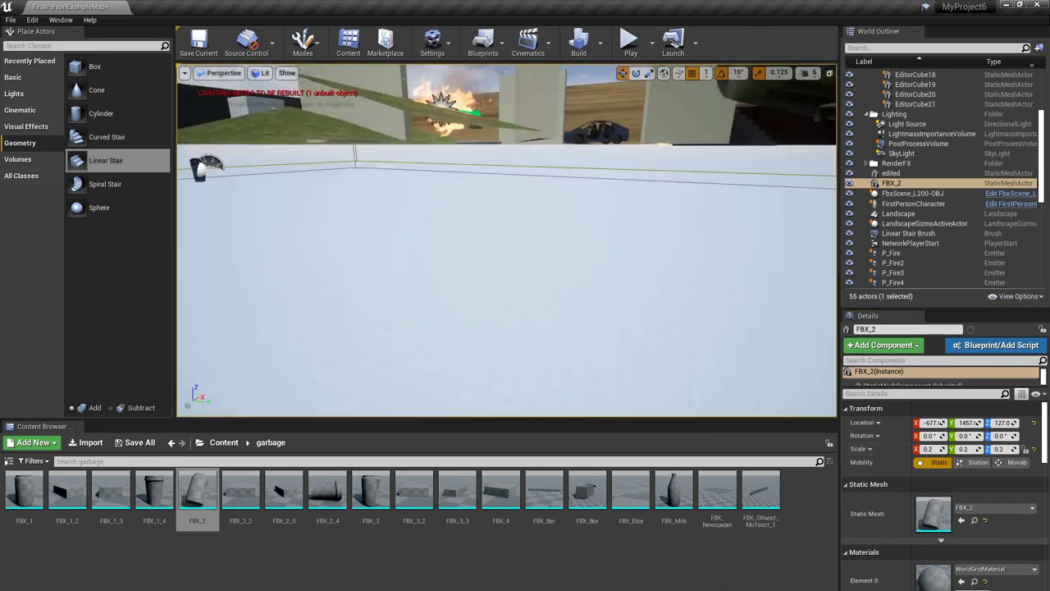
left_click_drag(489, 261, 518, 259)
right_click_drag(518, 259, 557, 263)
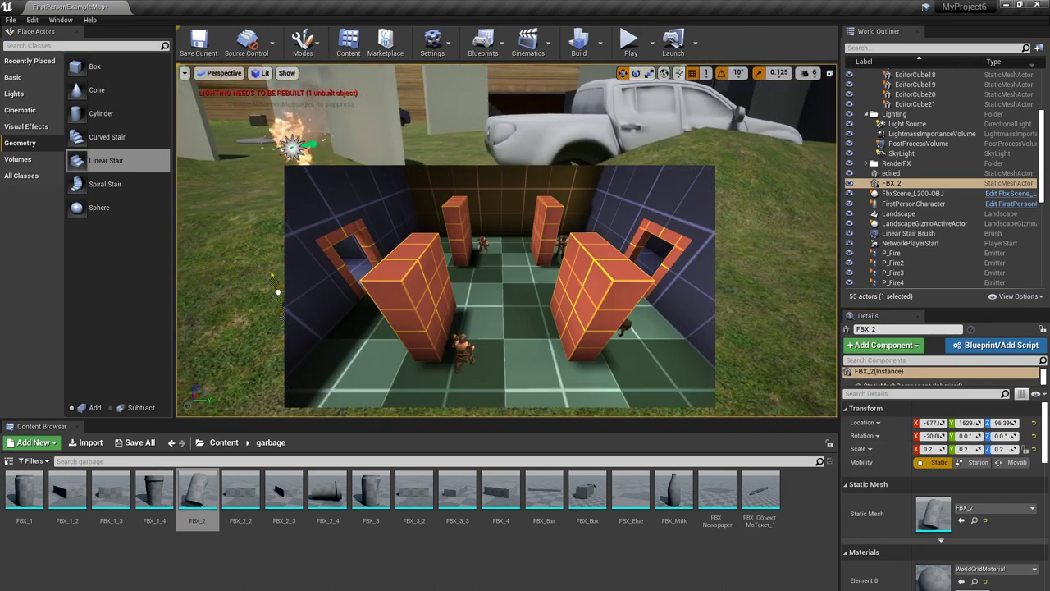
right_click_drag(558, 263, 525, 266)
Try other materials on the can, including Leaf_Coc
scroll(971, 518, "down", 3)
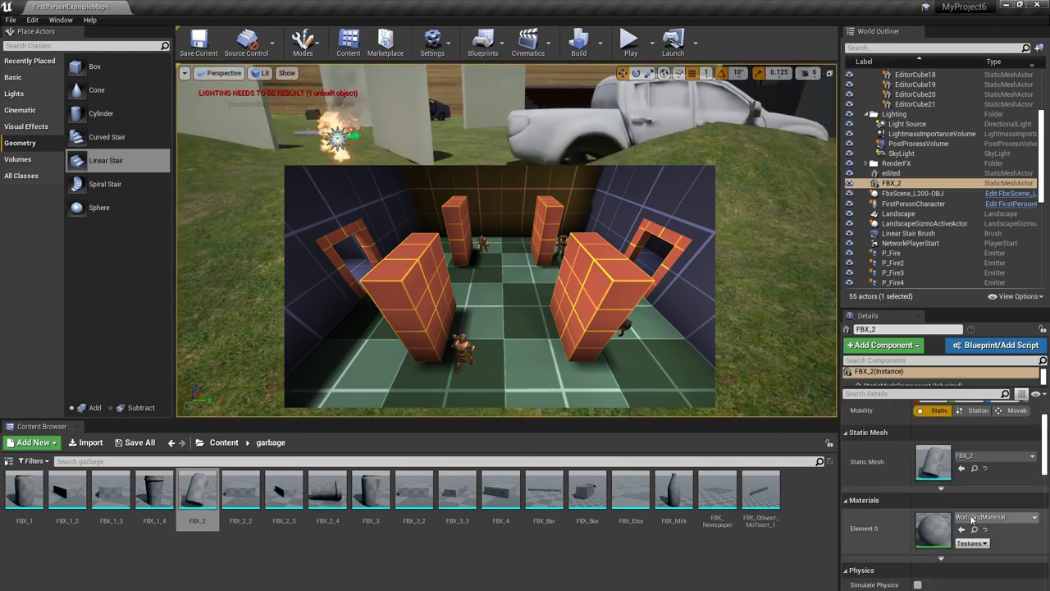
left_click(974, 518)
left_click(916, 416)
right_click_drag(763, 328, 734, 326)
left_click(984, 517)
scroll(947, 449, "down", 5)
left_click(945, 433)
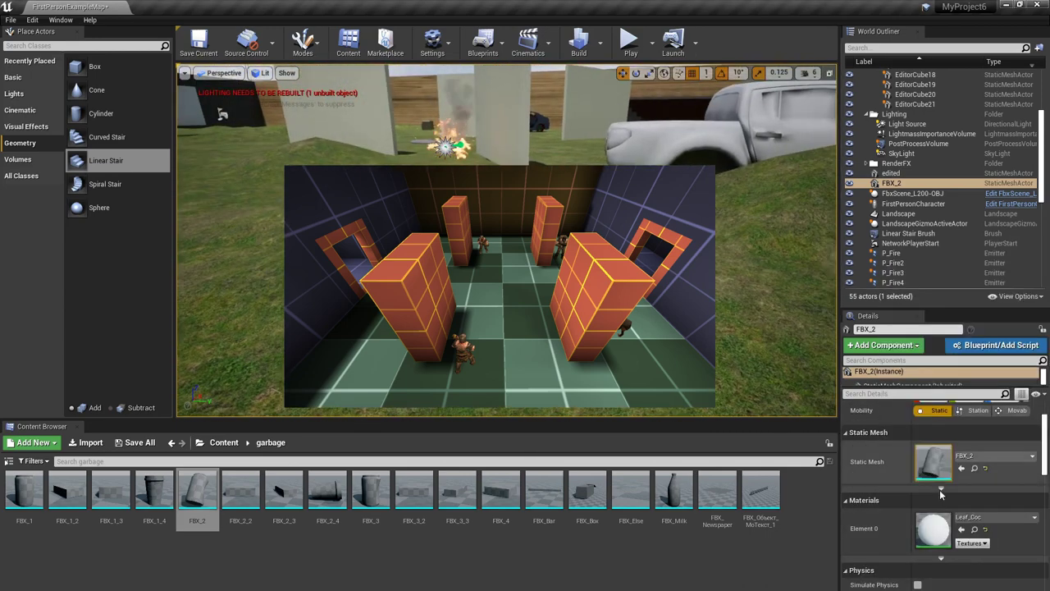
Apply the M_Metal_Steel material to the can
left_click(976, 518)
type("meta")
left_click(923, 470)
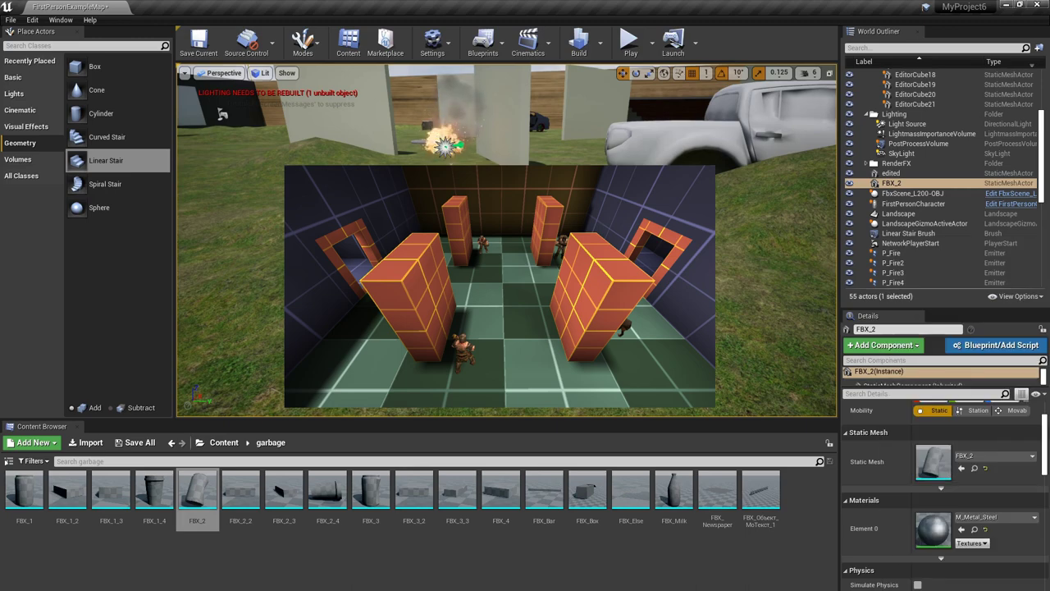
Place the RmhDktMako_Coconut_ palm tree from the лачуга folder on the open grass of the arena
left_click(233, 443)
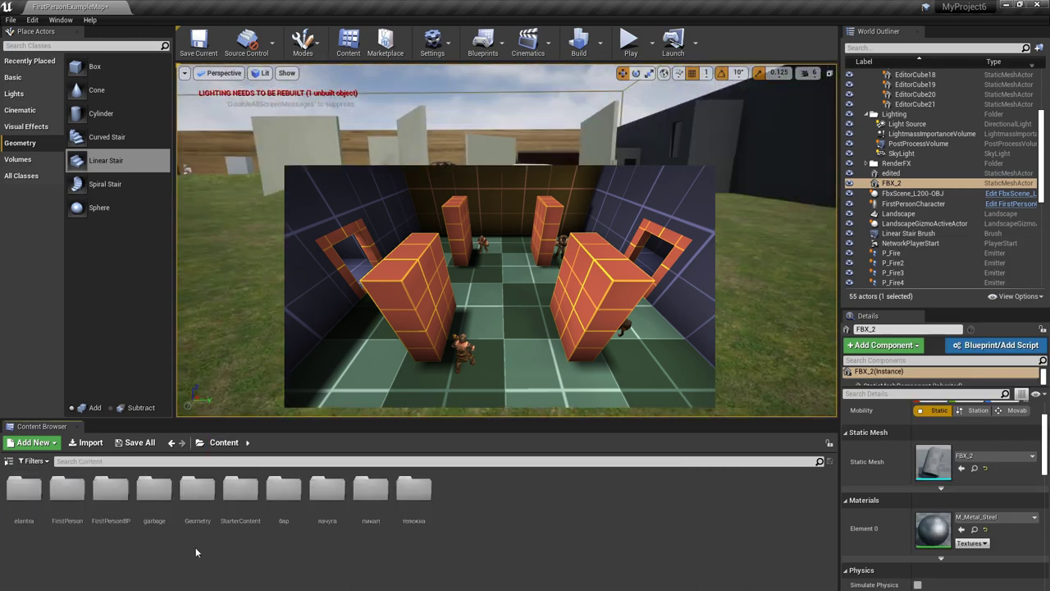
double_click(331, 505)
right_click_drag(492, 328, 464, 295)
left_click_drag(638, 493, 251, 267)
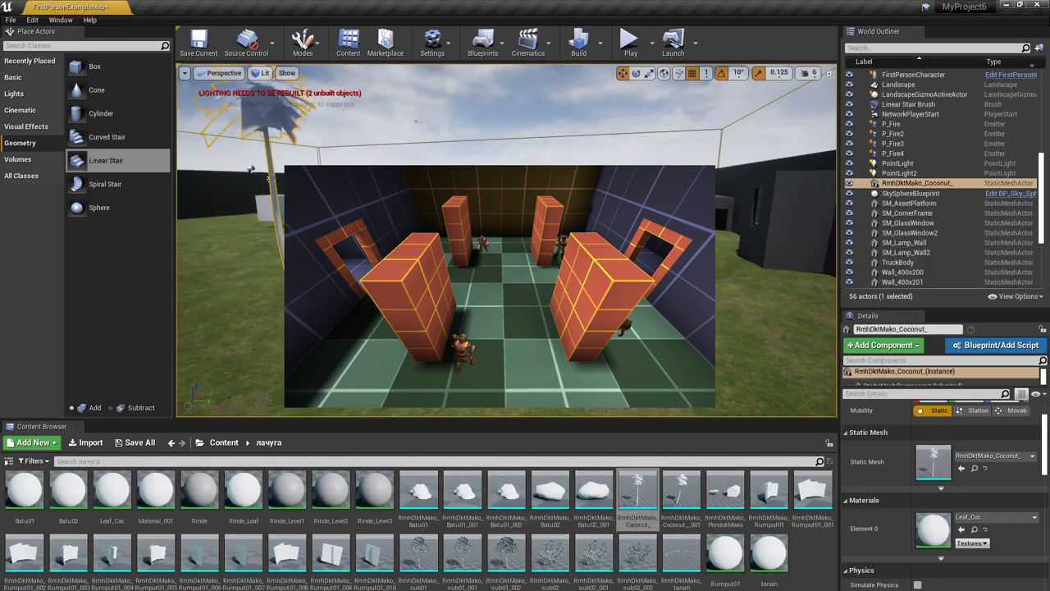
right_click_drag(251, 267, 197, 267)
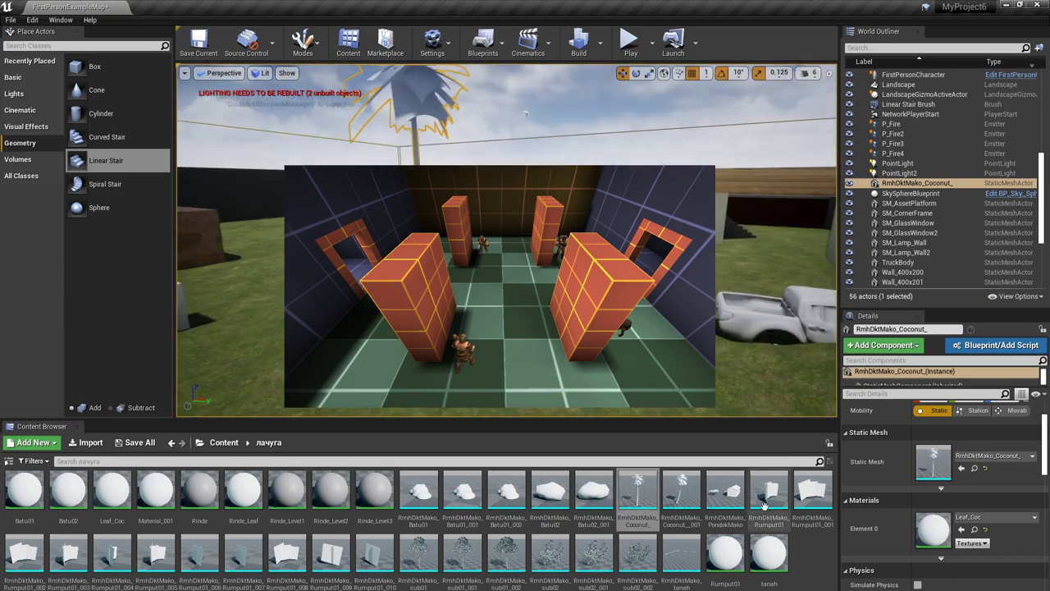
Find a grass material with the search "gra" and apply it to the coconut palm
left_click(965, 518)
type("gra")
left_click(935, 365)
mouse_move(492, 246)
right_mouse_down()
mouse_move(529, 246)
mouse_move(500, 197)
mouse_move(500, 242)
right_mouse_up()
Add the RmhDktMako_sub01_001 and RmhDktMako_sub02 plants to the arena grass
left_click_drag(462, 555, 460, 279)
right_click_drag(459, 279, 500, 266)
left_click_drag(550, 555, 484, 279)
mouse_move(484, 279)
right_mouse_down()
mouse_move(558, 266)
mouse_move(467, 283)
right_mouse_up()
left_click(525, 328)
Place the RmhDktMako_PondokMako hut set in the arena and playtest around it
left_click(728, 499)
left_click_drag(727, 492, 250, 324)
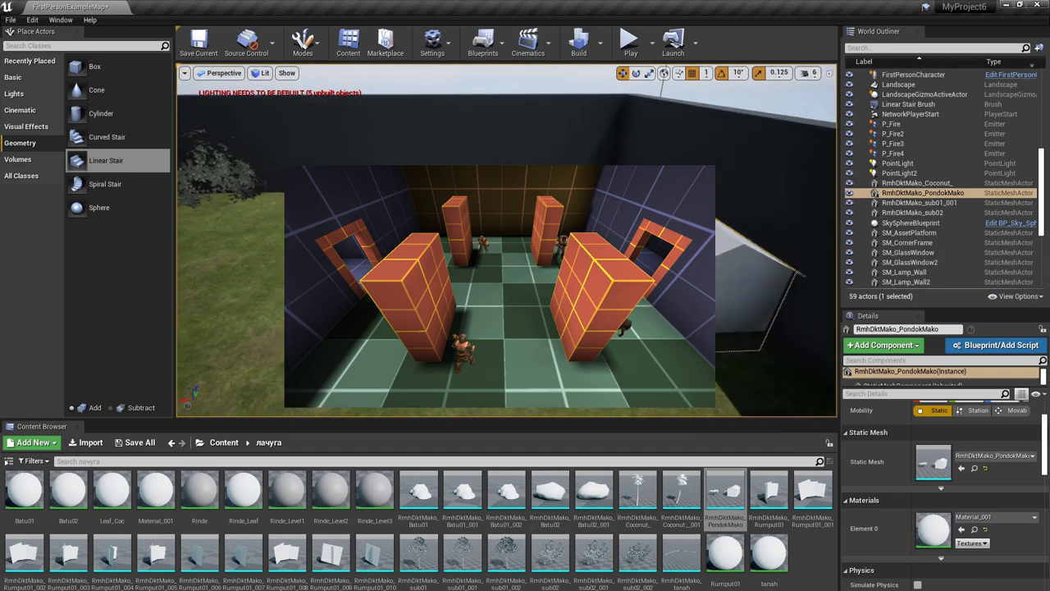
key("alt+p")
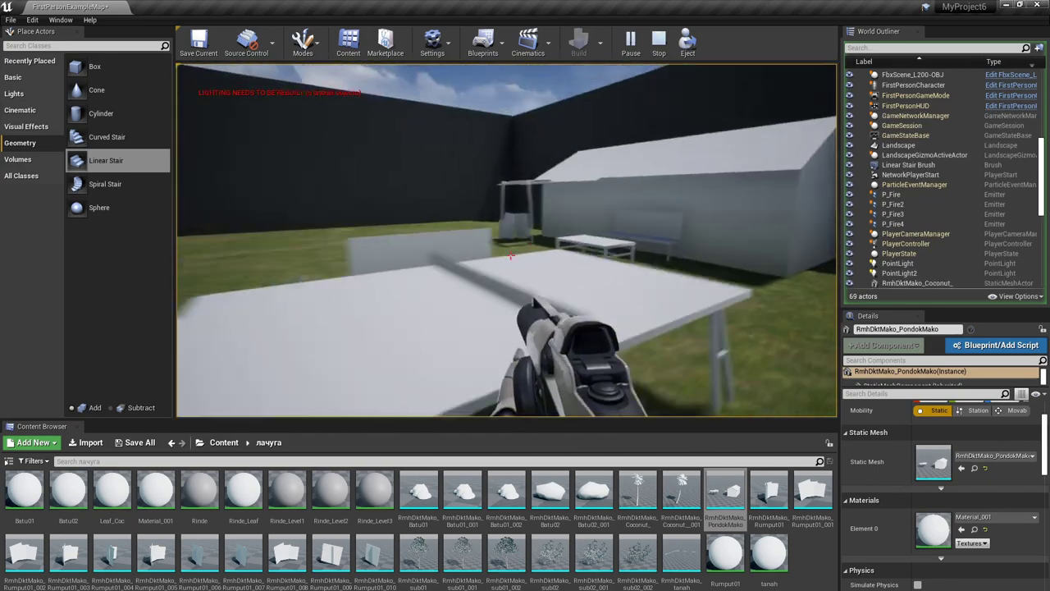
key("Escape")
Delete the RmhDktMako_PondokMako hut set from the level
mouse_move(602, 237)
right_mouse_down()
mouse_move(534, 237)
mouse_move(656, 246)
mouse_move(602, 237)
right_mouse_up()
left_click(602, 237)
left_click(430, 211)
key("Delete")
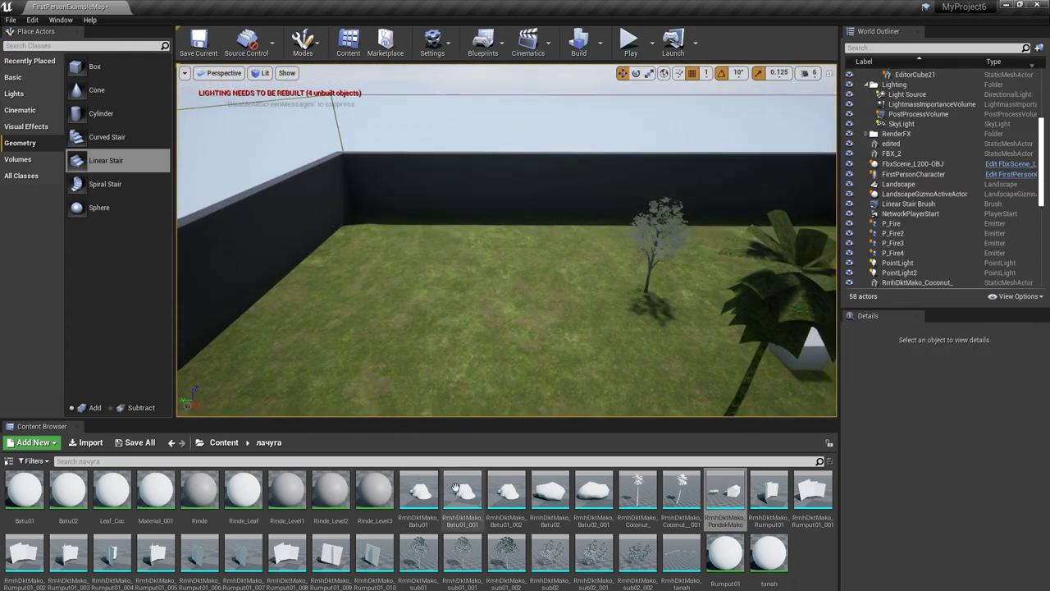
Place the RmhDktMako_Batu01_001 and RmhDktMako_Batu01 rocks on the open grass near the trees
left_click_drag(462, 494, 476, 292)
right_click_drag(476, 293, 426, 238)
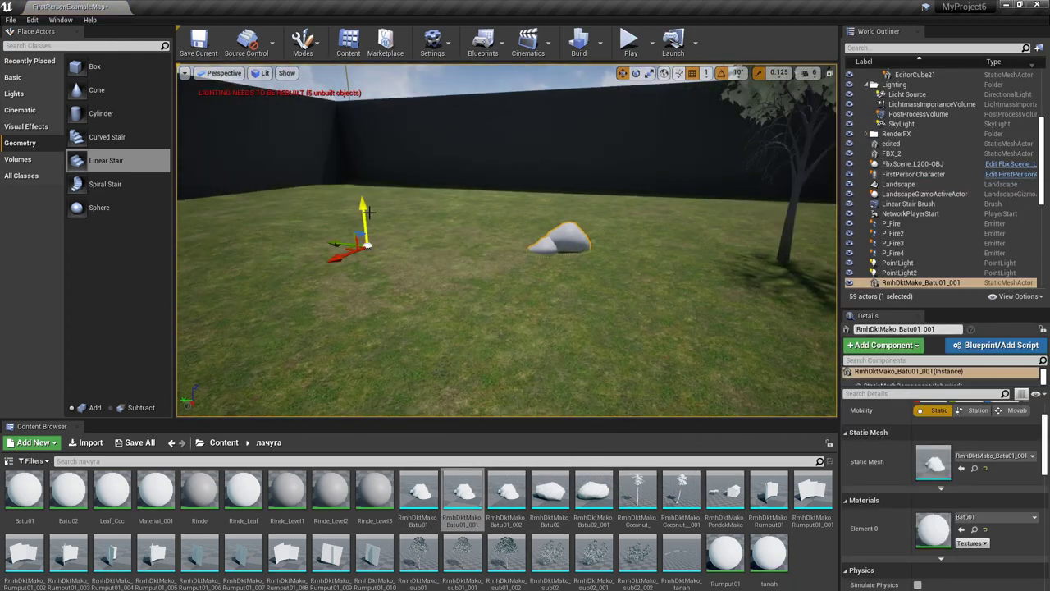
right_click_drag(367, 207, 370, 246)
left_click_drag(418, 493, 537, 298)
right_click_drag(536, 298, 607, 287)
Add the RmhDktMako_sub01_002 plant to the grass and adjust its position
left_click_drag(506, 556, 501, 317)
right_click_drag(501, 317, 492, 336)
left_click_drag(533, 390, 246, 334)
left_click_drag(287, 334, 303, 356)
mouse_move(303, 356)
right_mouse_down()
mouse_move(476, 345)
mouse_move(304, 341)
right_mouse_up()
Place cart_OBJ from the тележка folder at about X -2216, Y 1574, rotated 90° about X and scaled to 80
left_click(227, 444)
double_click(410, 507)
left_click_drag(67, 494, 337, 310)
right_click_drag(337, 310, 287, 311)
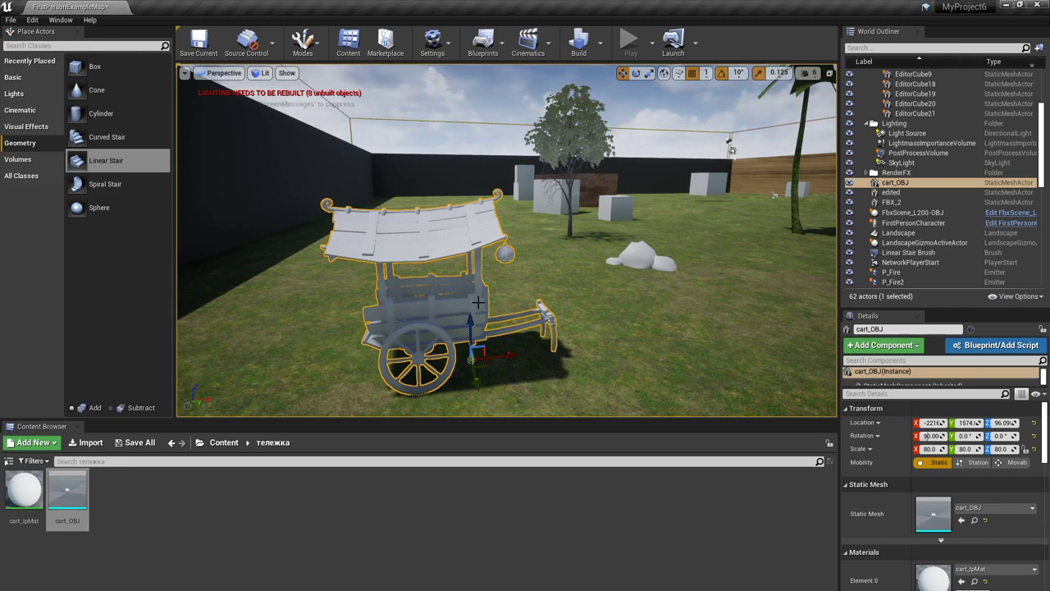
Play-test the level, walking past the cart, trees, fires, stairs and cars
right_click_drag(478, 301, 721, 288)
right_click_drag(525, 246, 373, 210)
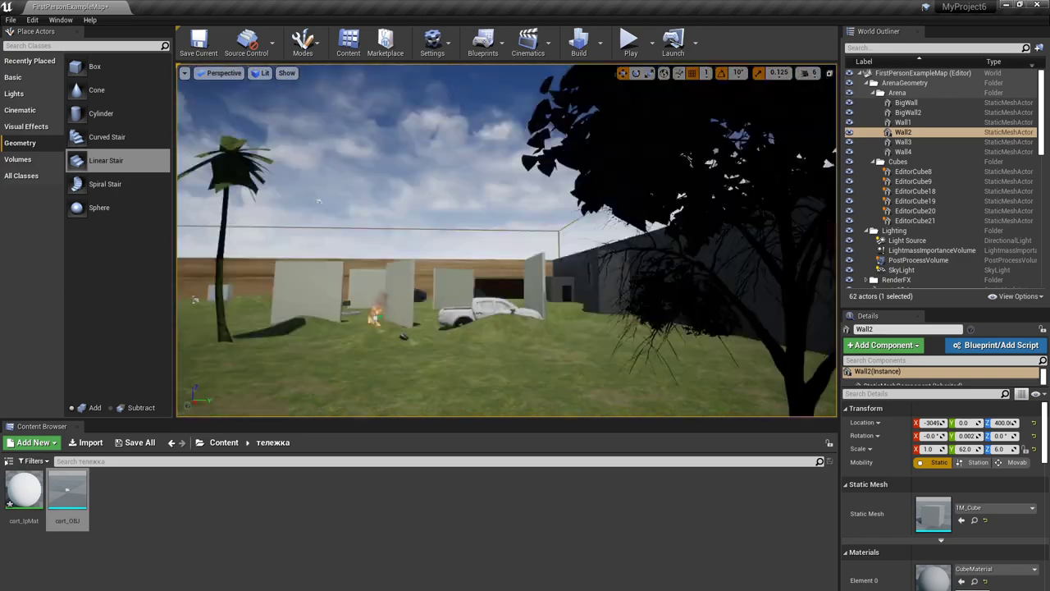
right_click_drag(525, 246, 500, 246)
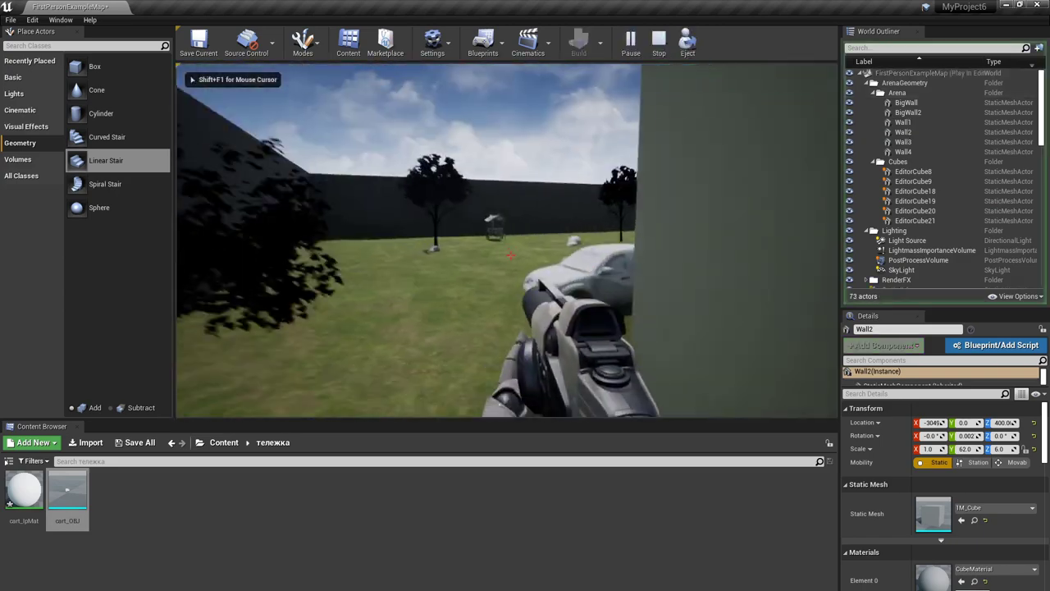
key("w")
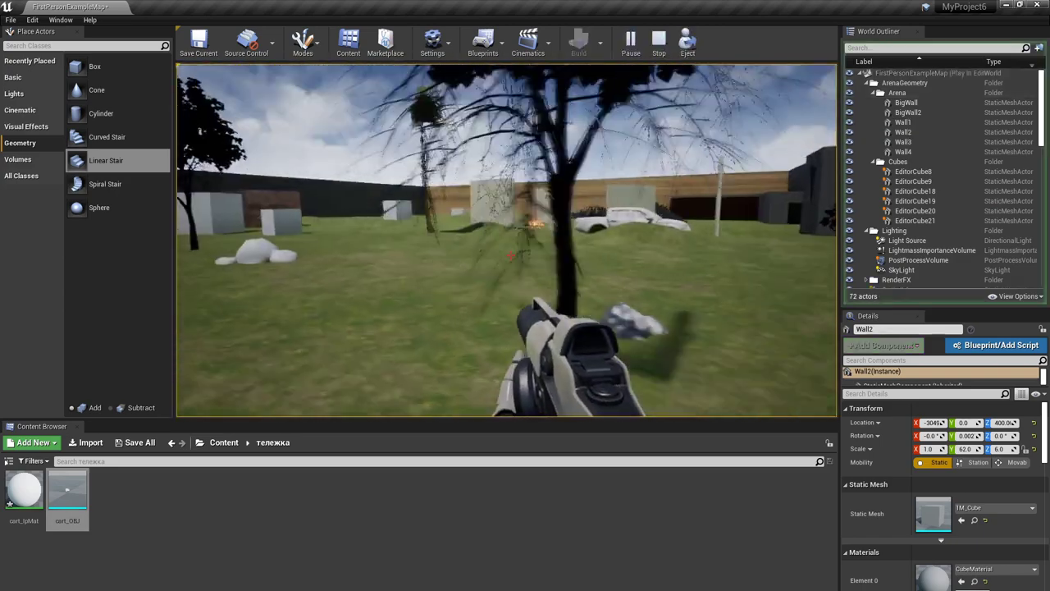
key("w")
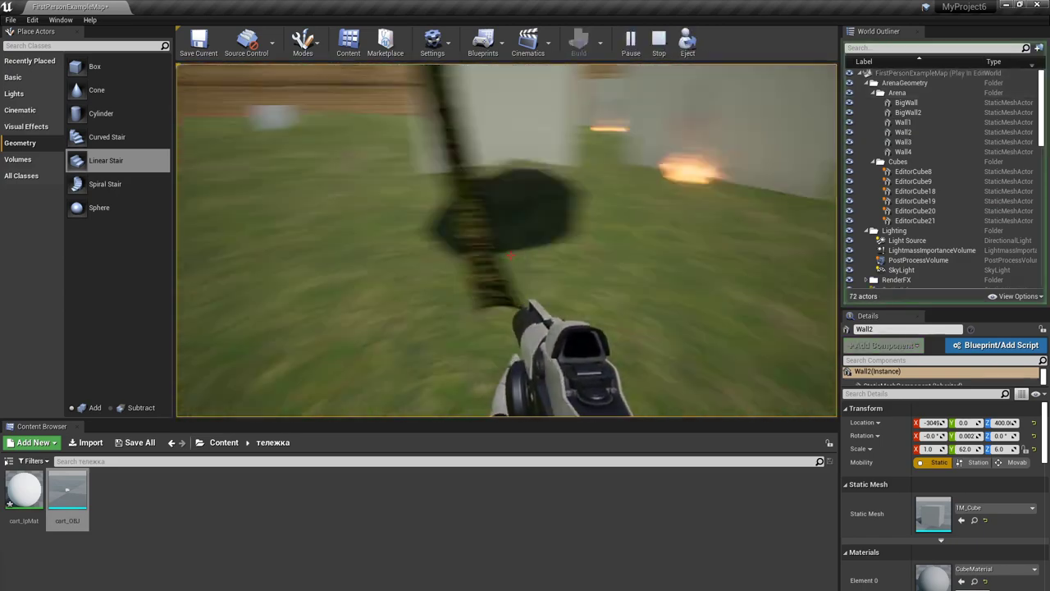
key("w")
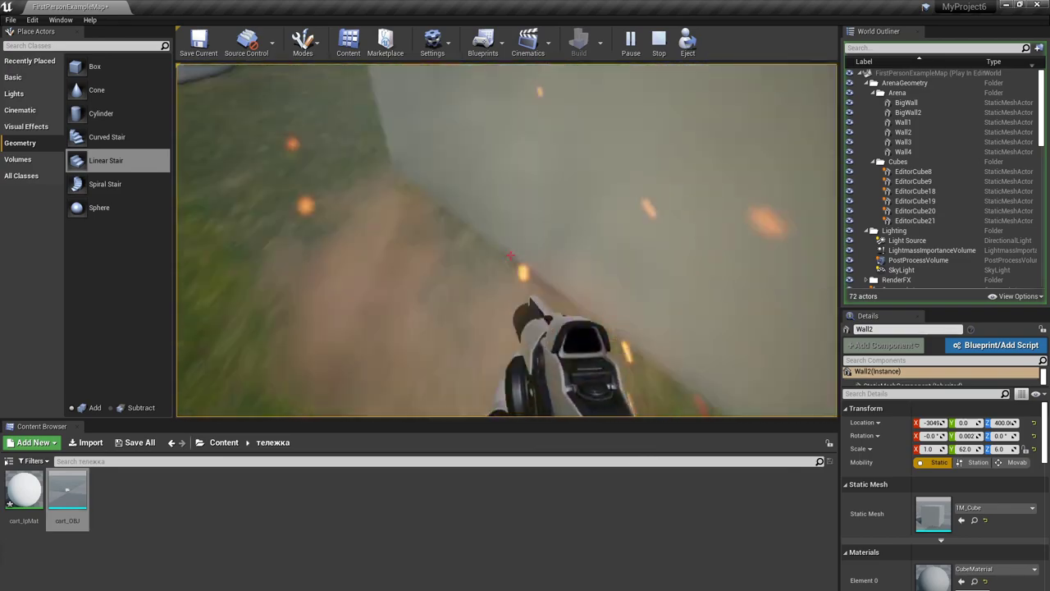
key("w")
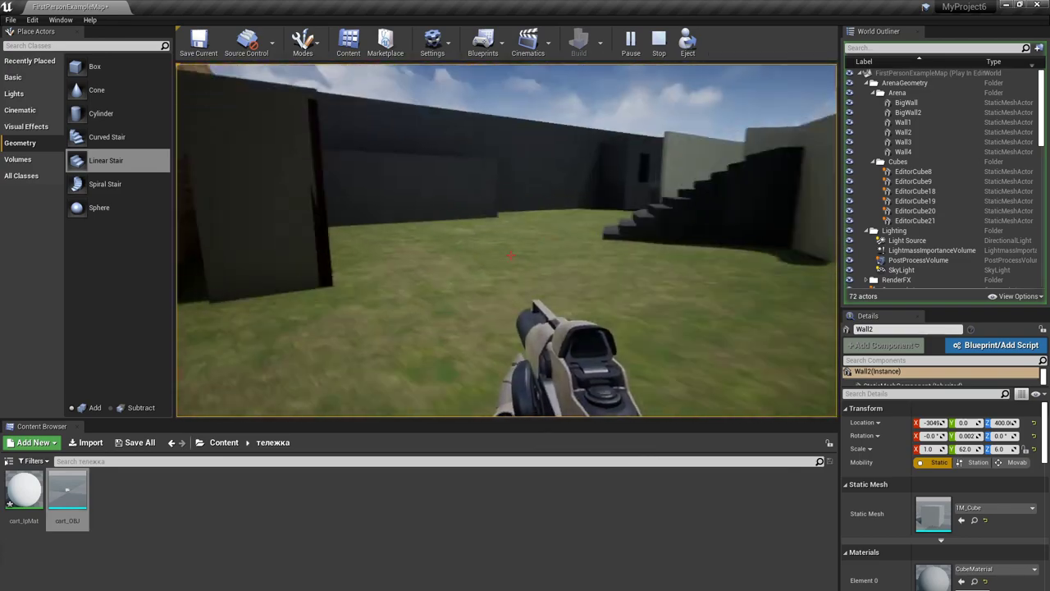
key("w")
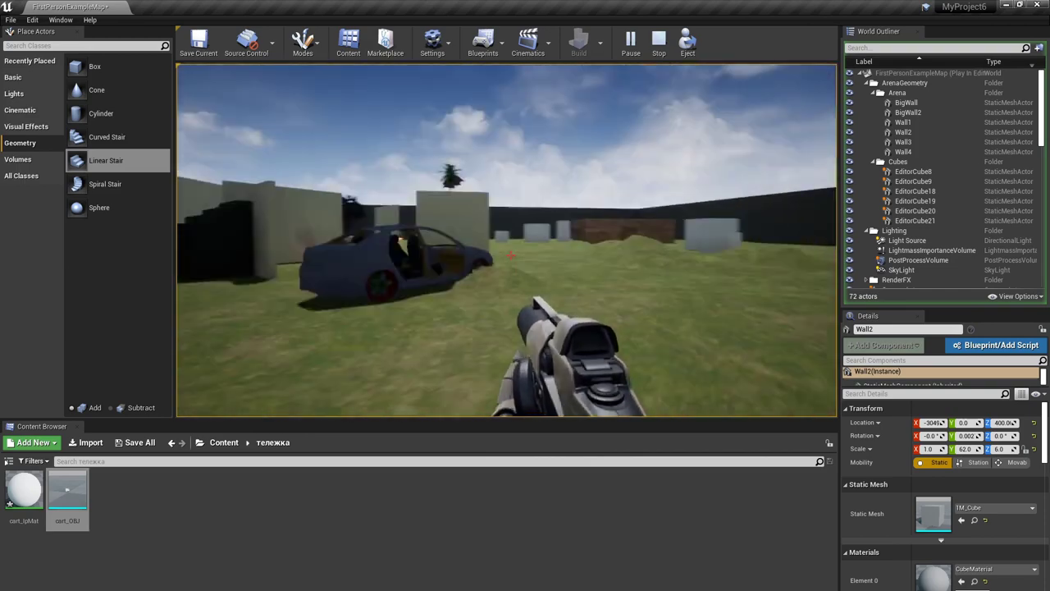
key("Escape")
Place SM_Couch from the StarterContent Props folder on the grass near the wooden wall, turned 180° about Z
right_click_drag(506, 247, 566, 246)
left_click(225, 442)
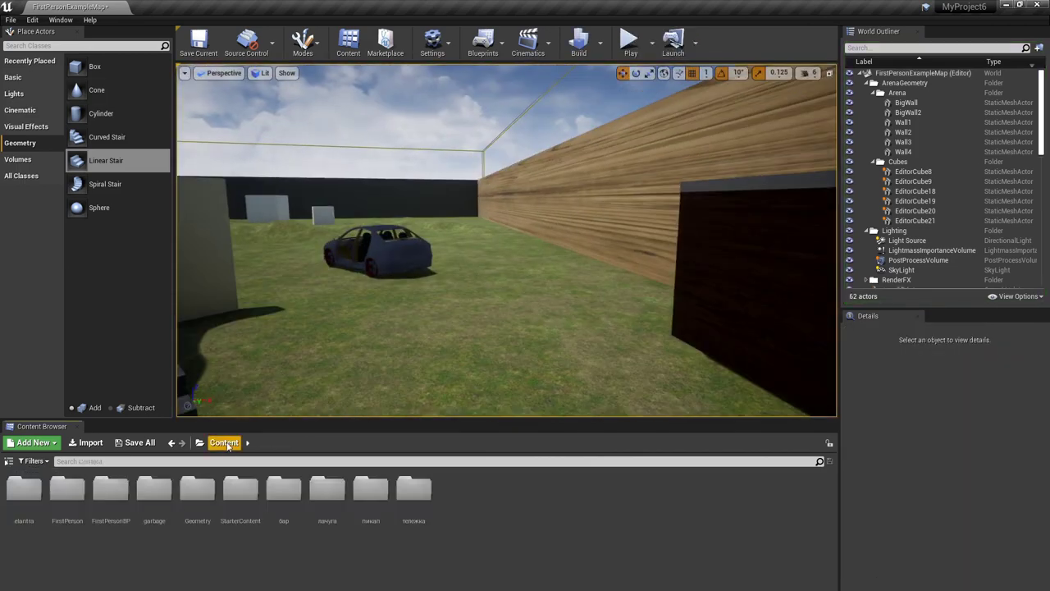
double_click(241, 494)
double_click(25, 495)
left_click(282, 444)
double_click(199, 495)
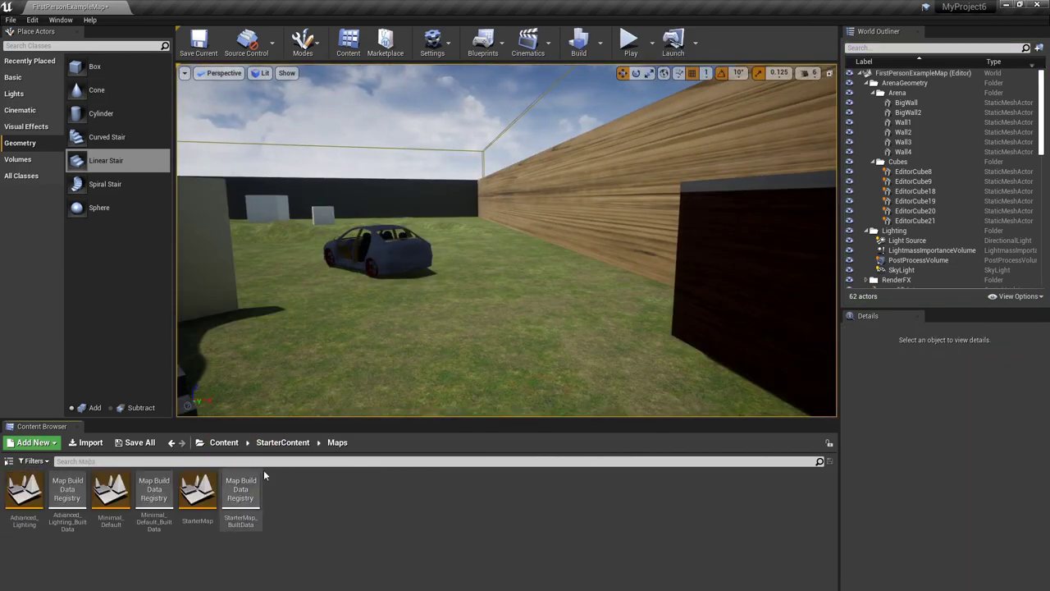
left_click(274, 447)
double_click(329, 497)
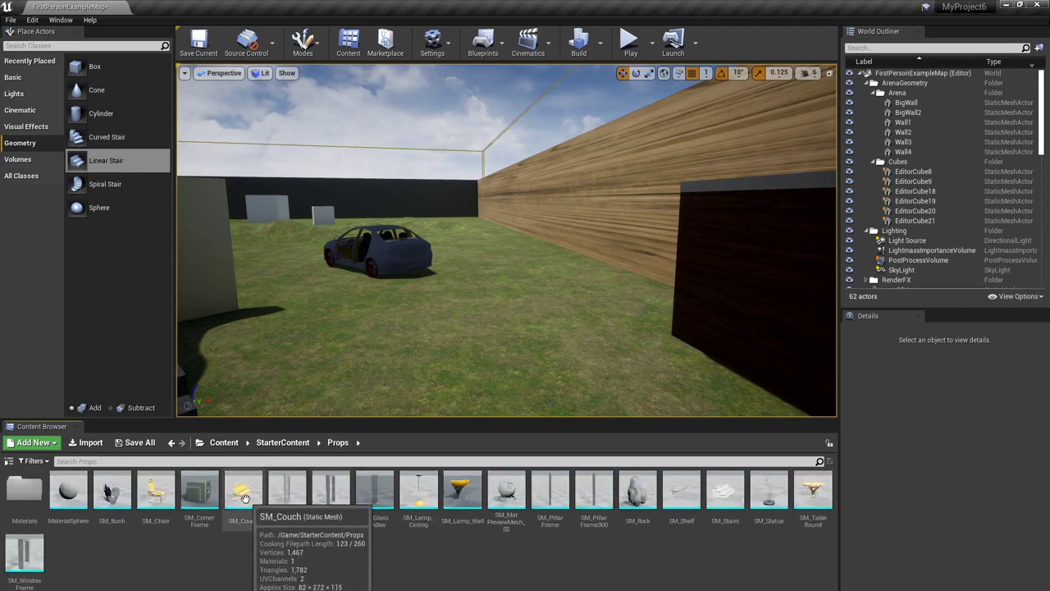
left_click_drag(242, 498, 412, 288)
right_click_drag(412, 289, 339, 288)
key("d")
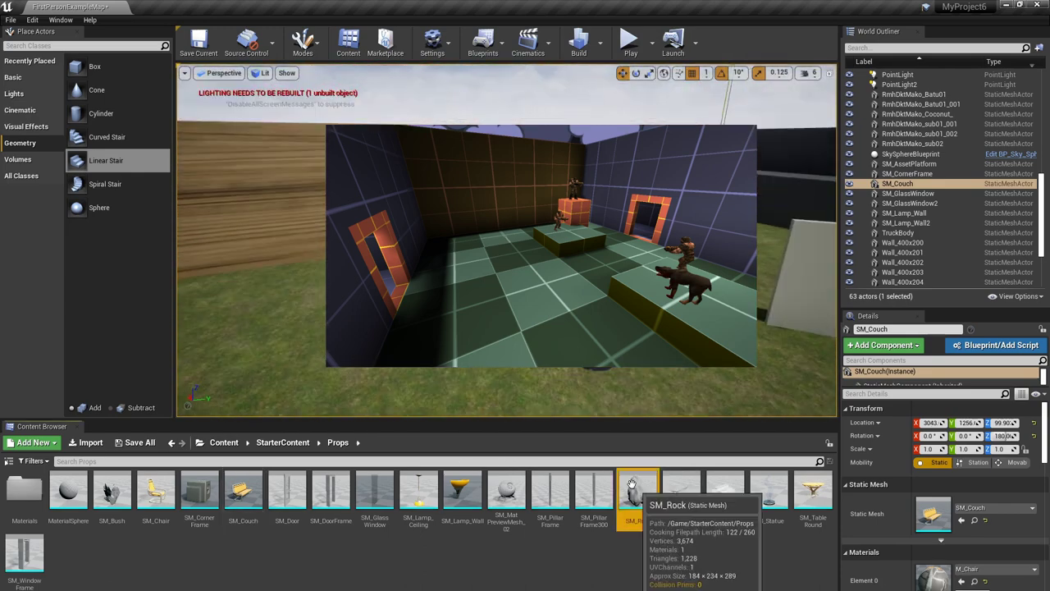
Place three SM_Rock props on the grass, two of them clustered around X 2299, Y 353
left_click_drag(637, 491, 332, 386)
left_click_drag(637, 492, 541, 320)
right_click_drag(541, 320, 459, 320)
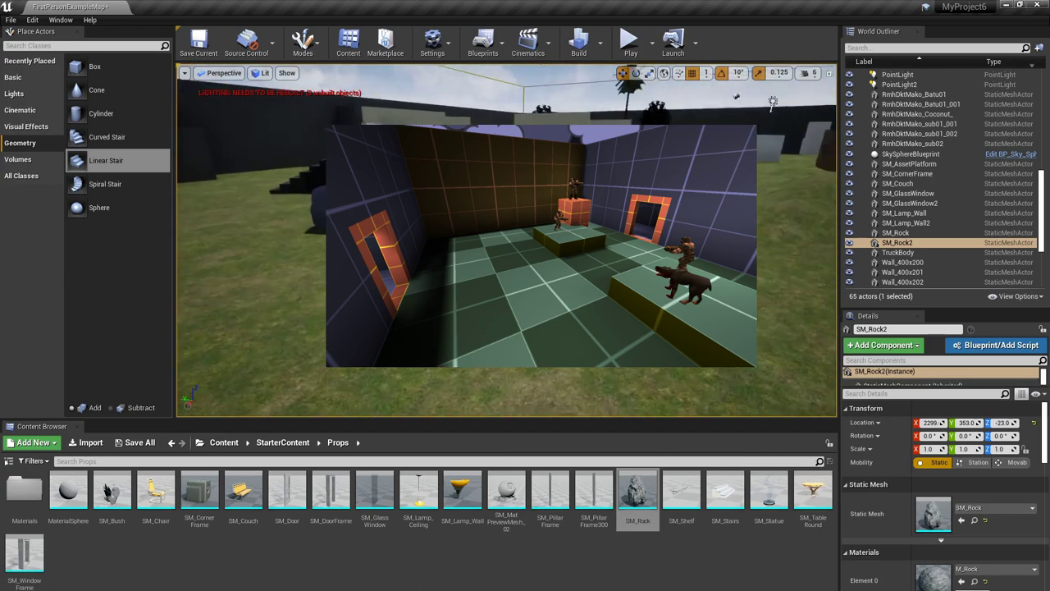
left_click_drag(637, 491, 648, 383)
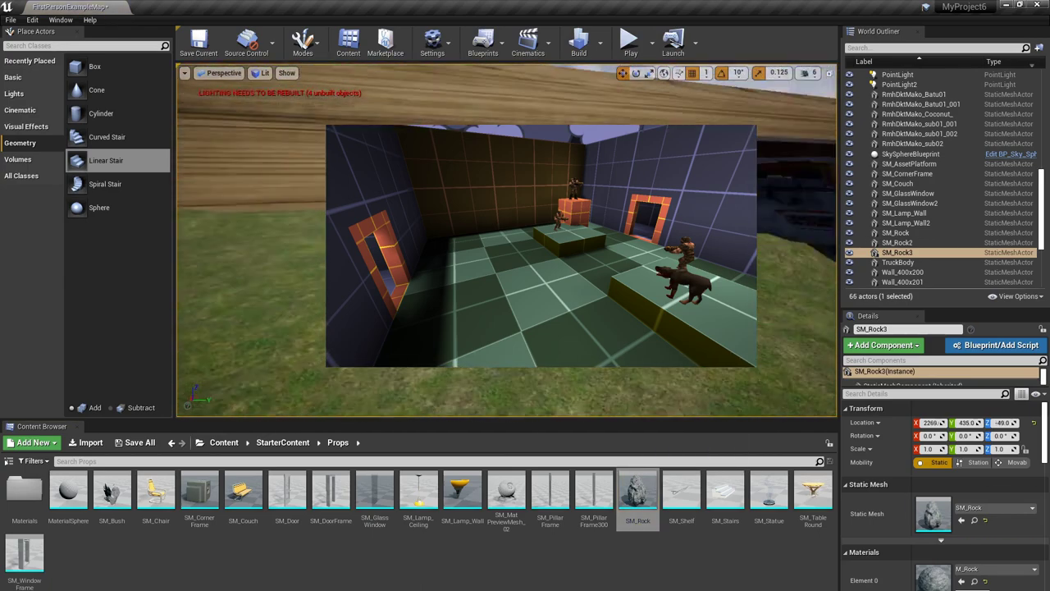
right_click_drag(492, 386, 411, 385)
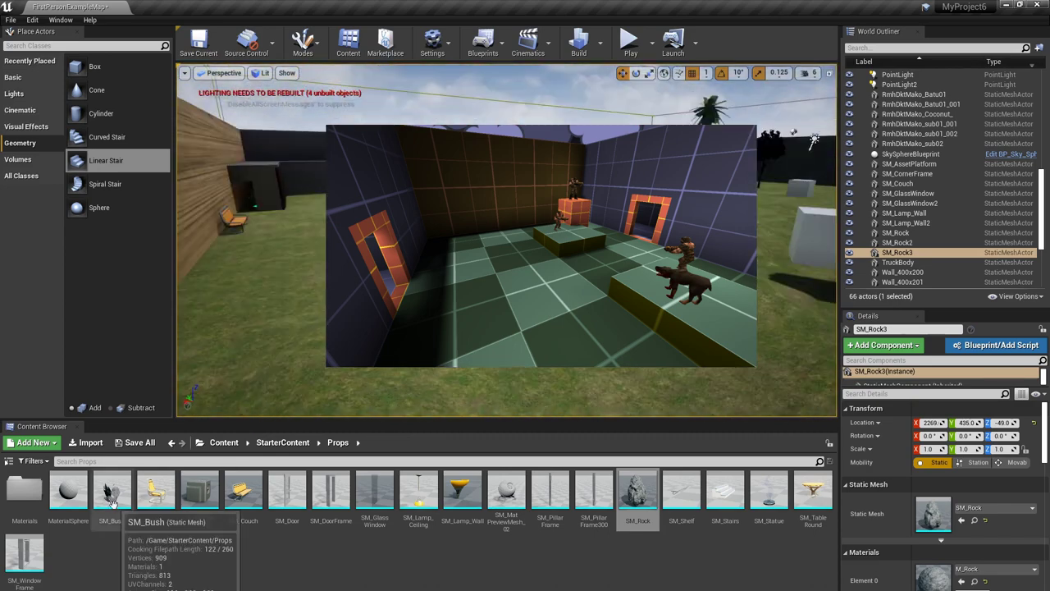
Place two SM_Bush props in the level, the second at about X 1600, Y -130
left_click_drag(113, 492, 279, 374)
right_click_drag(278, 374, 361, 373)
left_click_drag(112, 493, 393, 345)
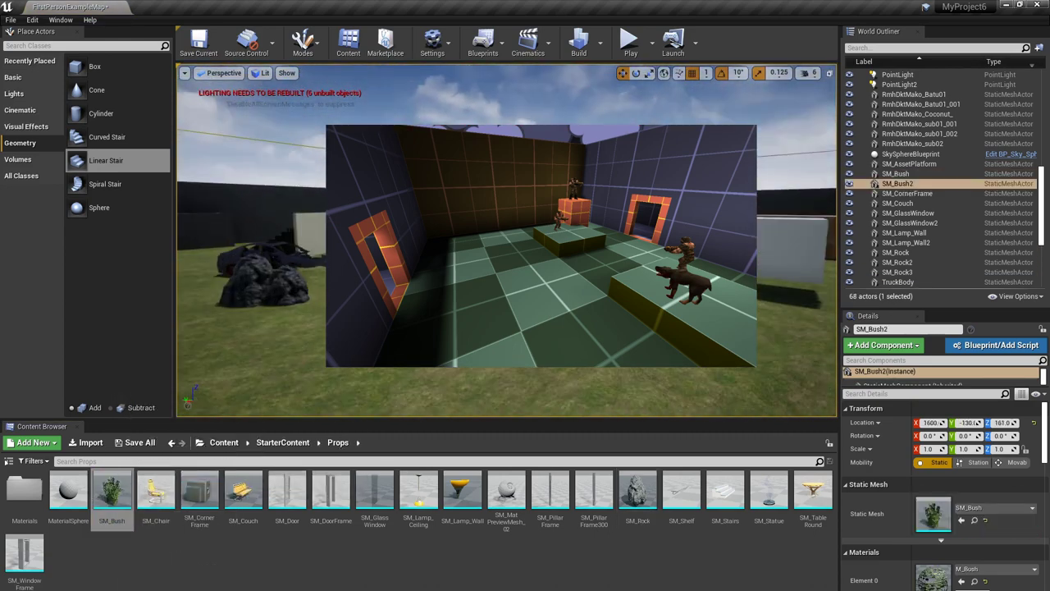
Move BigWall to about X 2336, Y -660 beside the wooden wall and scale it to 4.0, 8.25, 4.5
left_click(217, 302)
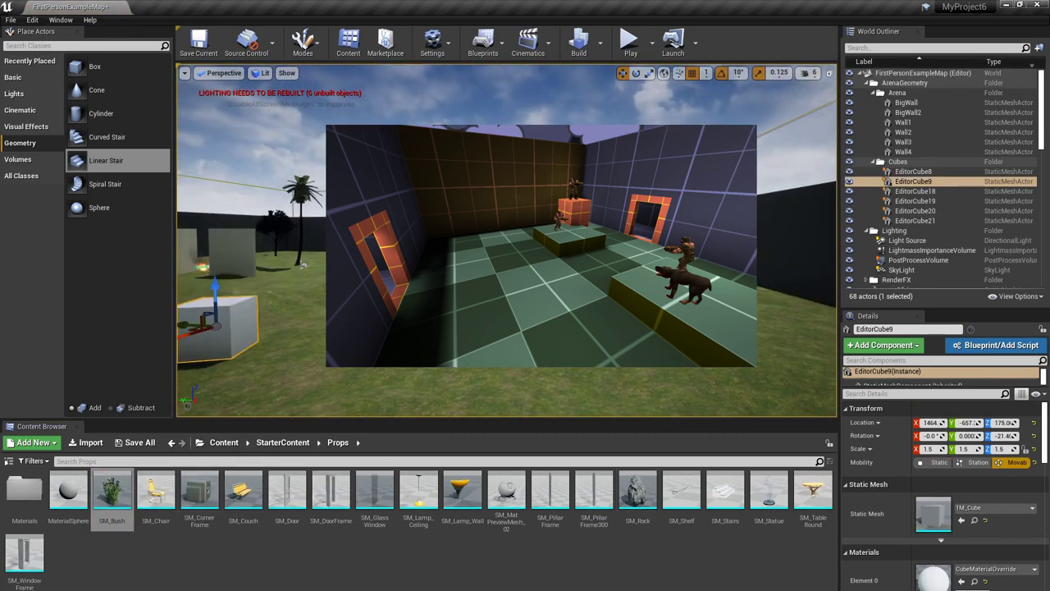
left_click(231, 255)
left_click(777, 231)
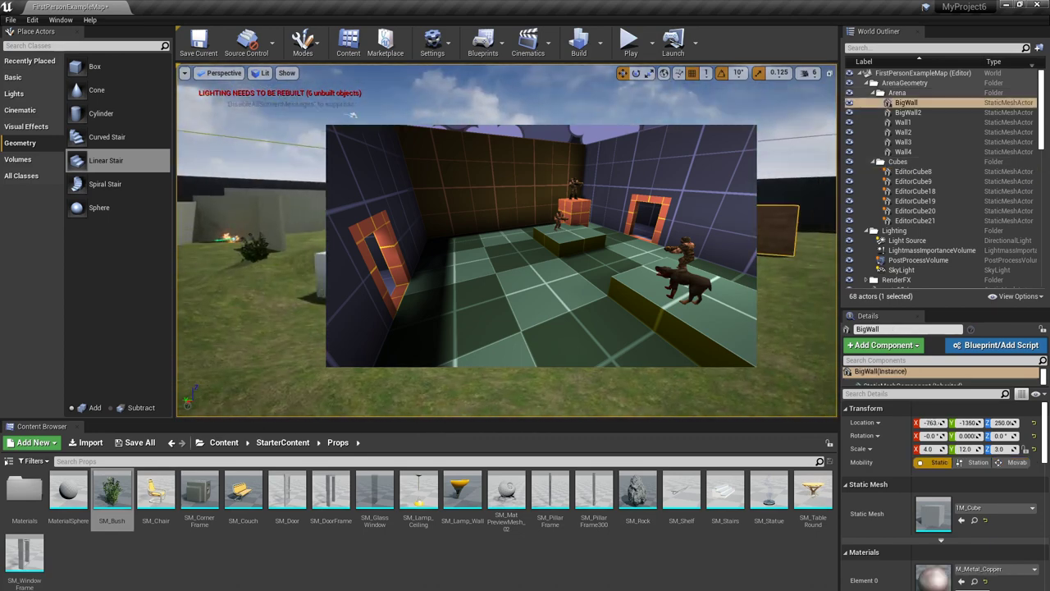
left_click_drag(758, 254, 787, 254)
right_click_drag(492, 385, 574, 386)
right_click_drag(492, 385, 574, 385)
left_click_drag(738, 262, 763, 267)
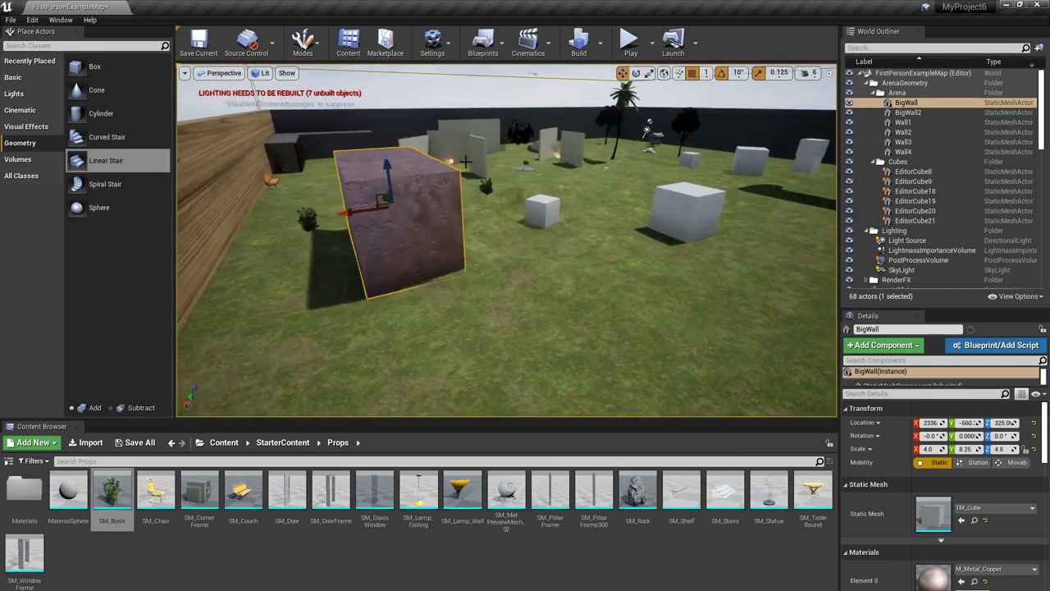
Duplicate BigWall to about Y -1453, reduce the copy's Z scale to 1.5 and snap it to the ground
left_click_drag(421, 205, 580, 279, "alt")
key("r")
key("End")
right_click_drag(580, 279, 500, 263)
left_click_drag(497, 220, 497, 233)
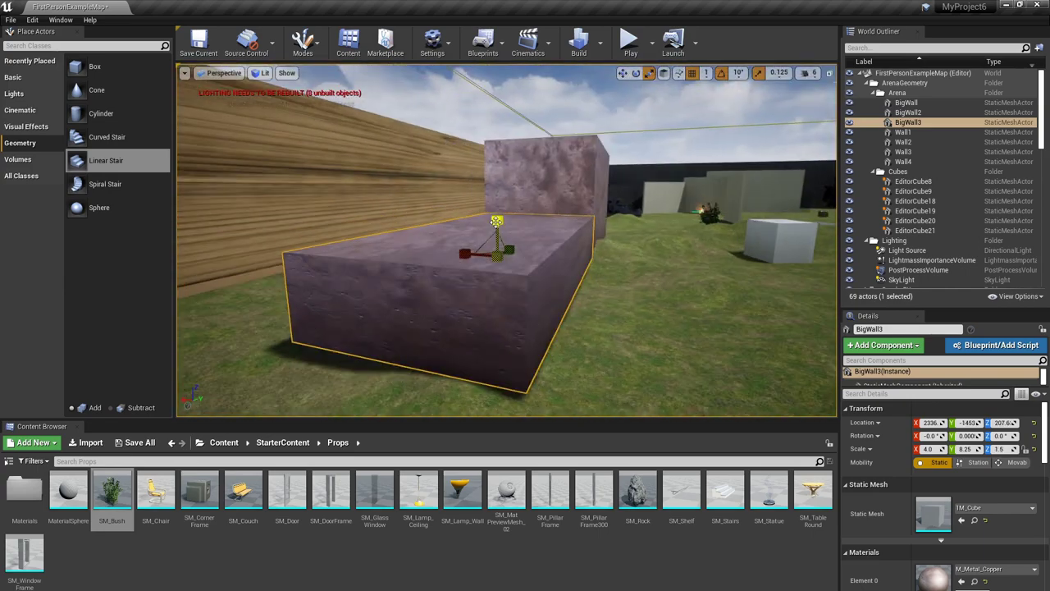
key("End")
right_click_drag(497, 233, 359, 271)
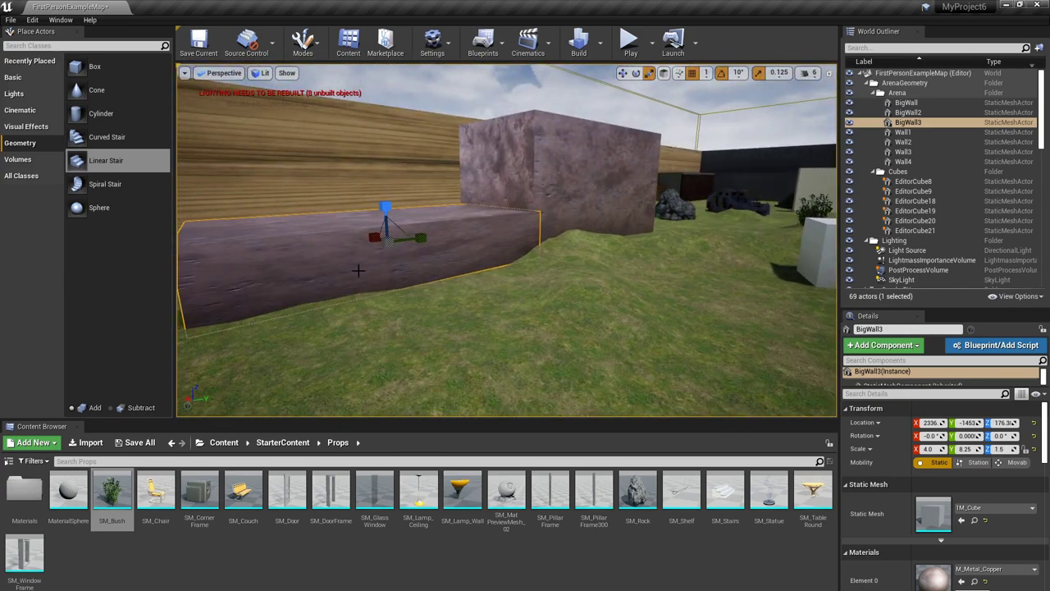
Duplicate the low block, place the copy alongside at about X 1937, Y -1064 and adjust the heights of the blocks
key("ctrl+w")
left_click_drag(417, 238, 574, 231)
right_click_drag(574, 231, 713, 267)
left_click_drag(402, 345, 459, 332)
right_click_drag(416, 327, 435, 338)
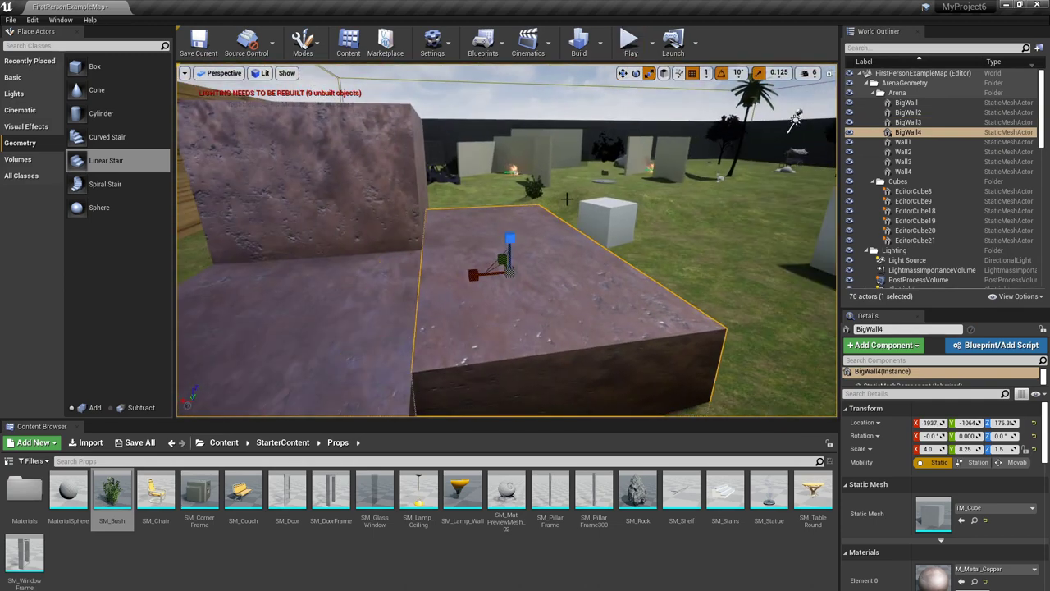
left_click_drag(509, 239, 509, 223)
right_click_drag(509, 224, 468, 205)
left_click_drag(440, 254, 440, 246)
right_click_drag(440, 246, 386, 262)
Reduce BigWall3's Z scale to 1.25 and slightly lower the height of BigWall4 beside it
left_click(471, 283)
left_click_drag(502, 236, 503, 248)
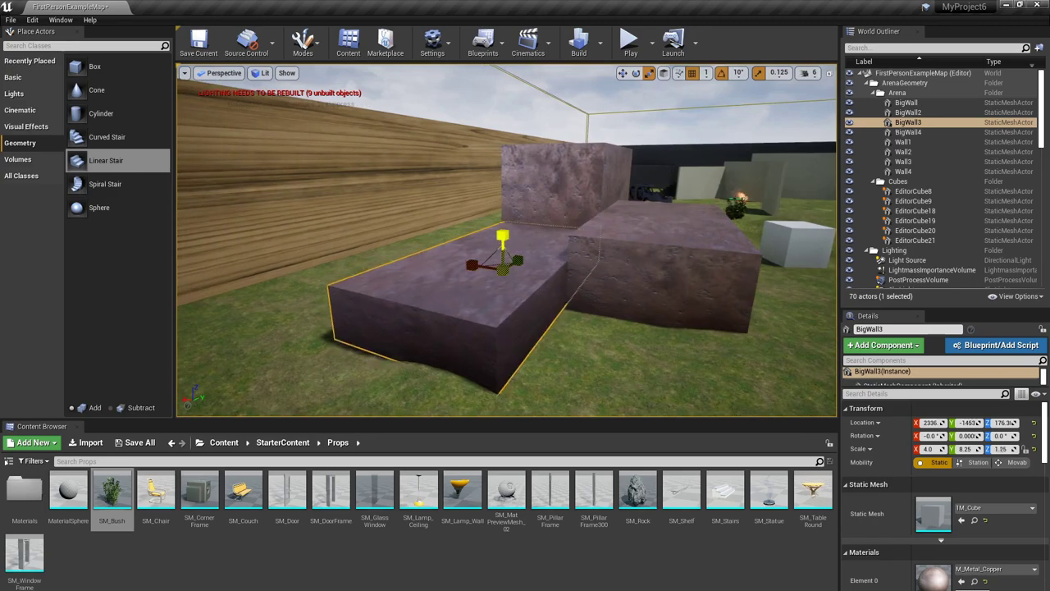
left_click(648, 267)
left_click_drag(659, 219, 658, 224)
Select the tall BigWall block, check it from the low block, and reduce the height of the adjoining block
right_click_drag(659, 225, 415, 169)
key("w")
left_click(402, 138)
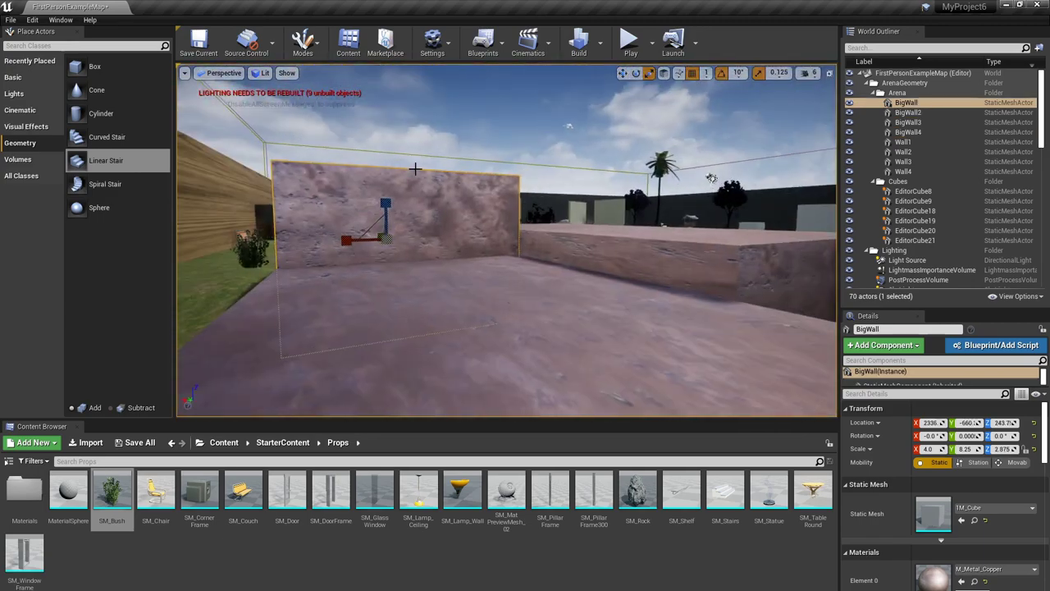
right_click_drag(385, 208, 534, 237)
left_click(548, 244)
left_click_drag(555, 229, 555, 243)
right_click_drag(555, 244, 470, 157)
Sculpt raised terrain against the copper blocks with a brush size of about 160 and a strength of 0.3
left_click(304, 41)
left_click(310, 87)
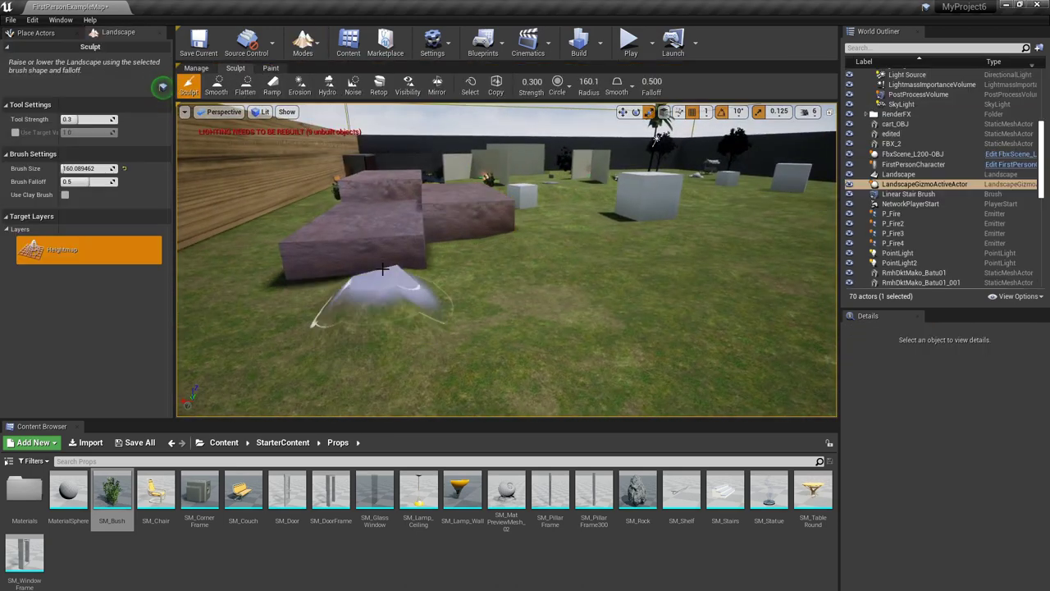
mouse_move(402, 328)
right_mouse_down()
mouse_move(467, 328)
mouse_move(431, 243)
right_mouse_up()
mouse_move(432, 244)
left_mouse_down()
mouse_move(413, 340)
mouse_move(475, 327)
left_mouse_up()
mouse_move(475, 326)
right_mouse_down()
mouse_move(509, 344)
mouse_move(484, 274)
mouse_move(566, 328)
mouse_move(498, 394)
mouse_move(484, 344)
mouse_move(517, 390)
mouse_move(583, 393)
mouse_move(640, 369)
mouse_move(681, 295)
right_mouse_up()
Play-test the level, walking past the copper blocks and bushes and firing the weapon among the cover walls
right_click_drag(495, 246, 393, 312)
left_click(629, 42)
left_click(507, 261)
key("w")
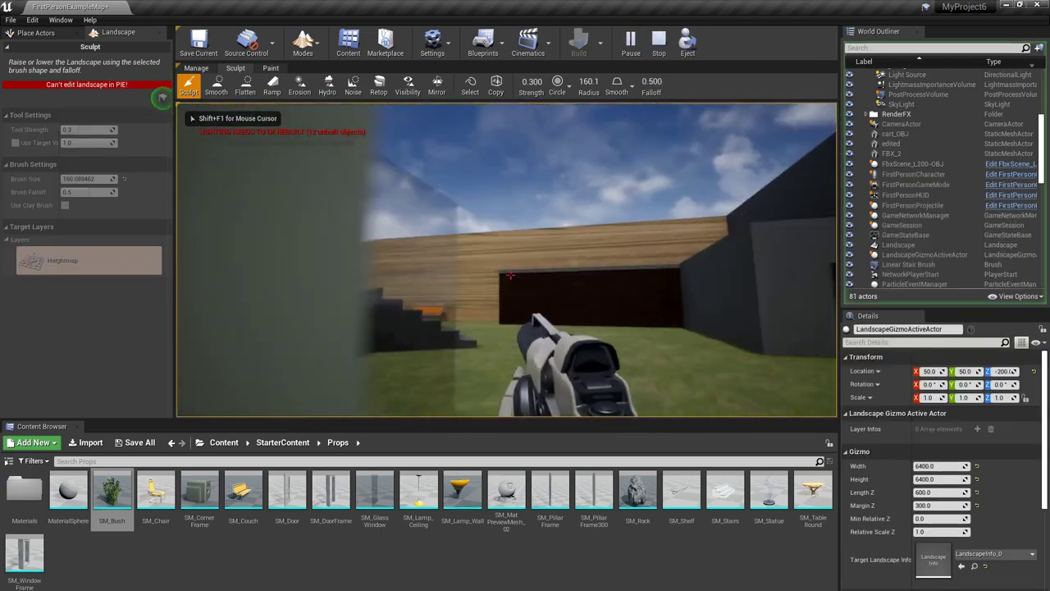
key("w")
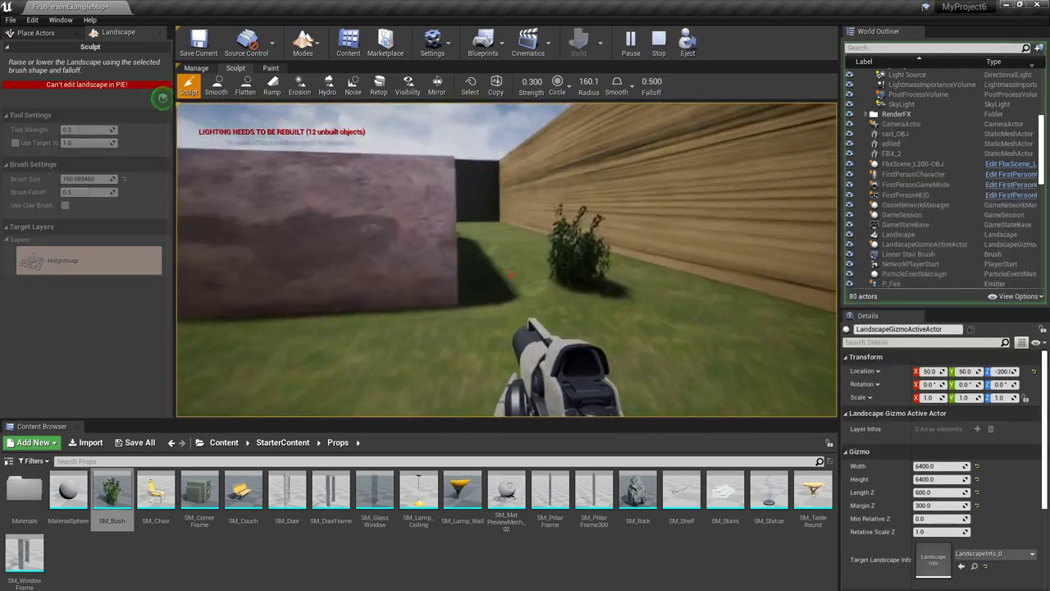
key("w")
left_click(507, 261)
left_click(507, 261)
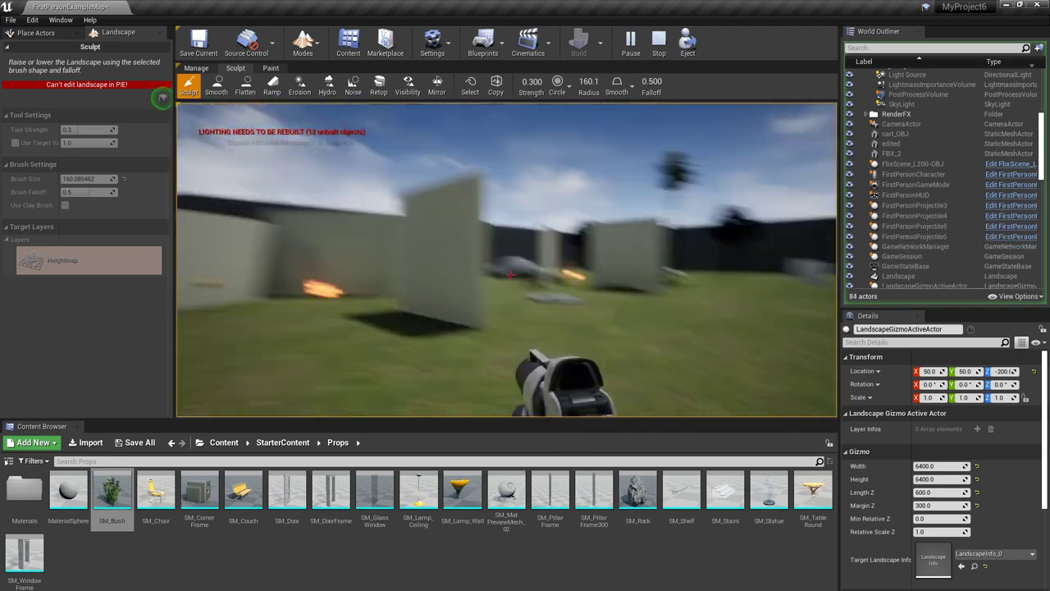
left_click(507, 261)
left_click(506, 261)
key("Escape")
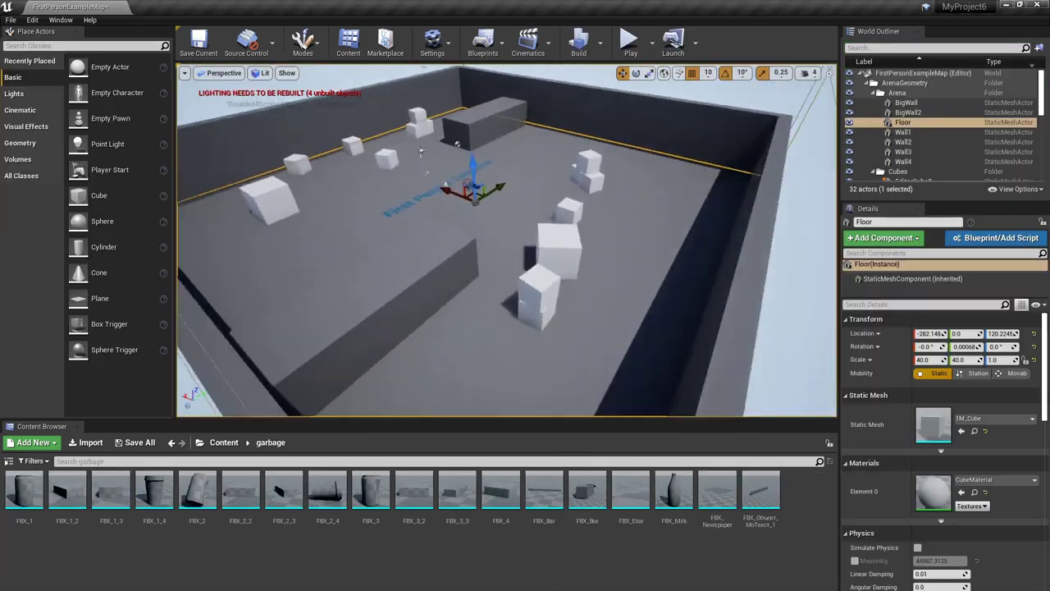
Create a new landscape of 1 x 1 components under the arena
left_click(302, 43)
left_click(316, 85)
right_click_drag(471, 257, 344, 189)
left_click(70, 317)
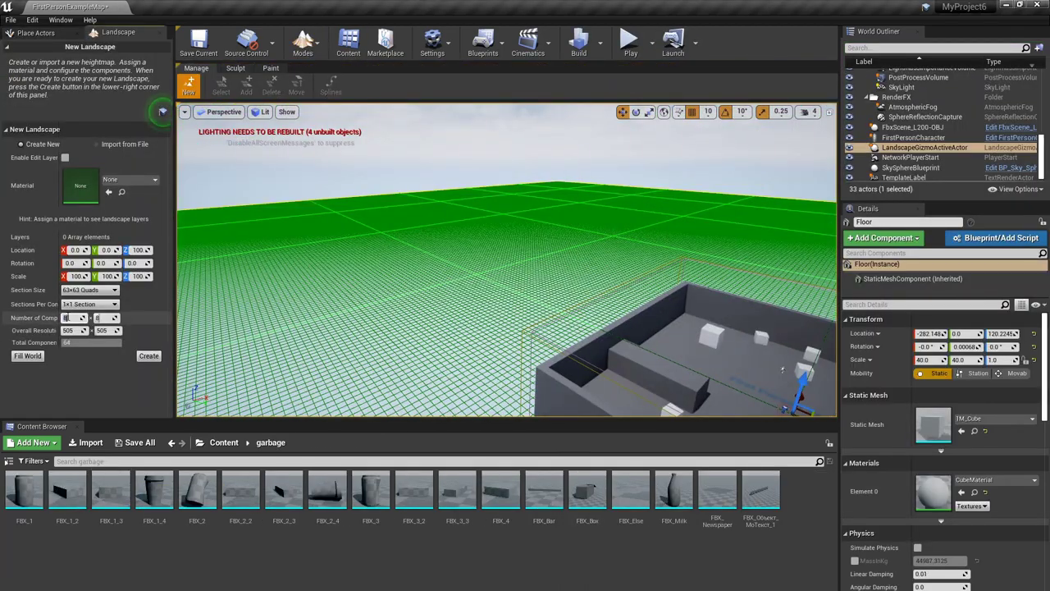
type("1")
key("Tab")
type("1")
mouse_move(296, 319)
right_mouse_down()
mouse_move(492, 361)
mouse_move(459, 369)
right_mouse_up()
left_click(148, 355)
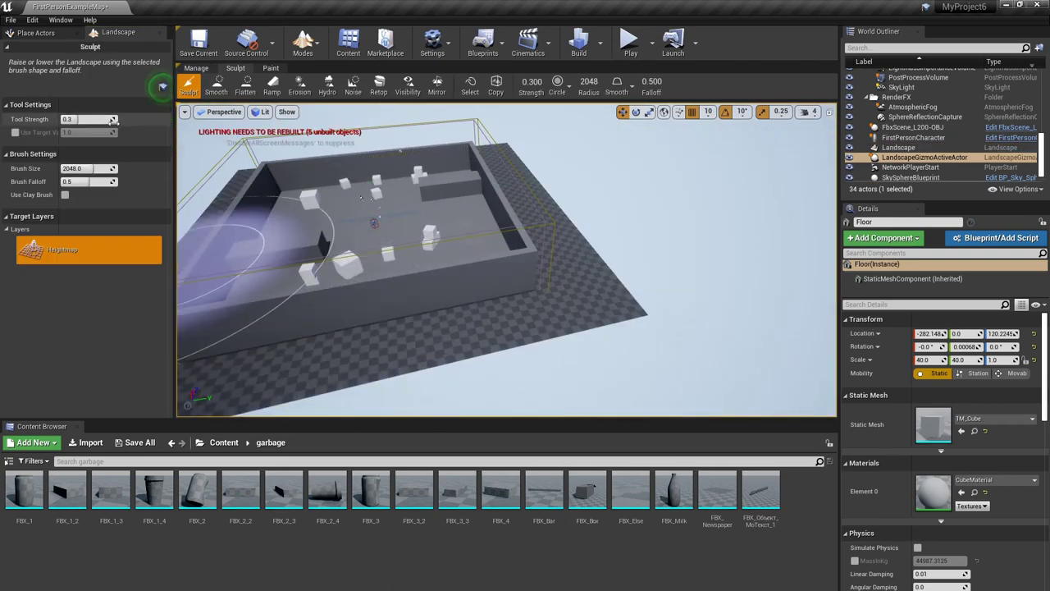
Leave landscape editing and delete the arena's Floor mesh to expose the landscape
left_click(312, 74)
right_click_drag(509, 270, 443, 271)
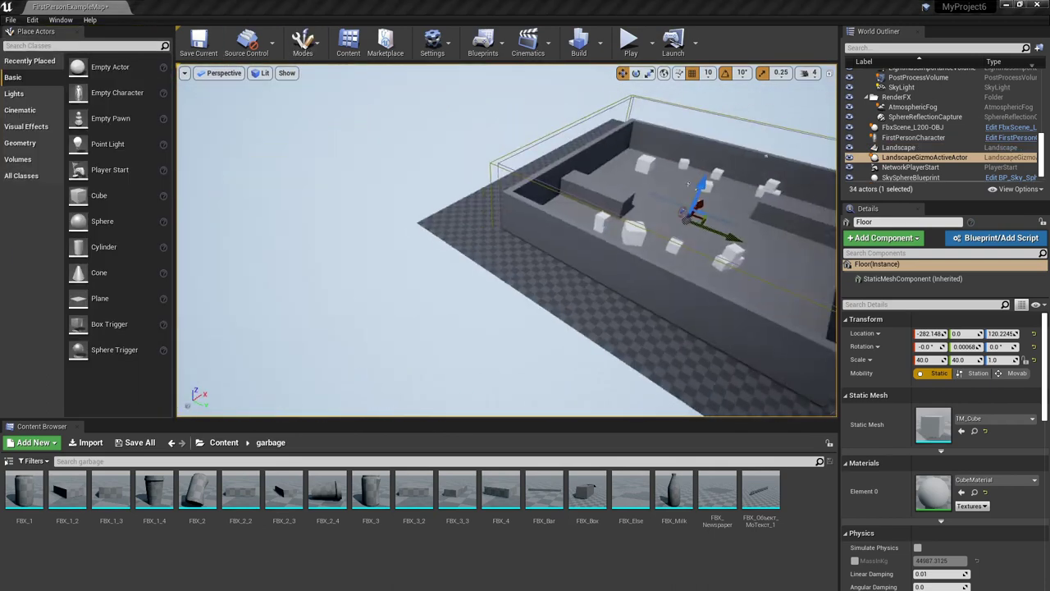
left_click(508, 303)
right_click_drag(508, 303, 394, 293)
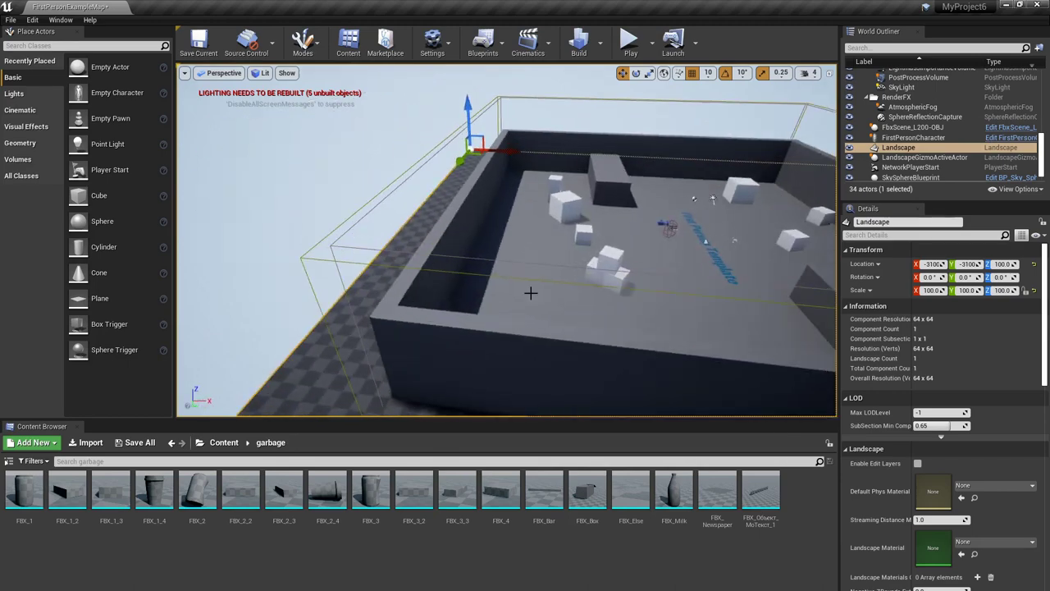
left_click(530, 293)
right_click_drag(555, 238, 587, 239)
key("Delete")
Scale the LightmassImportanceVolume to X 1.75 and Y 1.5, and shift it along X to about 628.7 so it covers the landscape
left_click(545, 205)
left_click(644, 180)
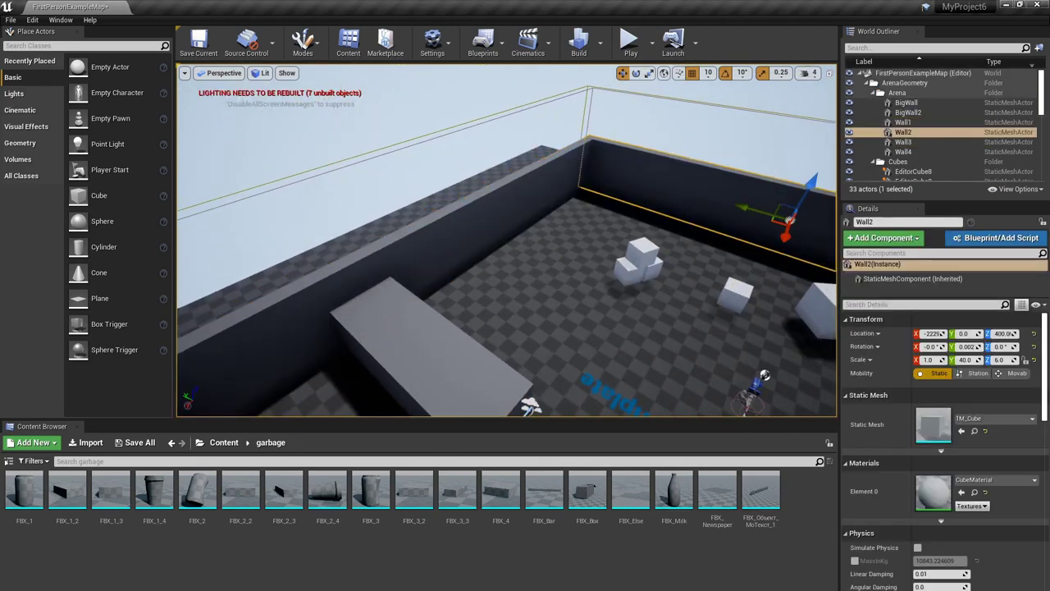
right_click_drag(643, 181, 763, 197)
left_click(545, 251)
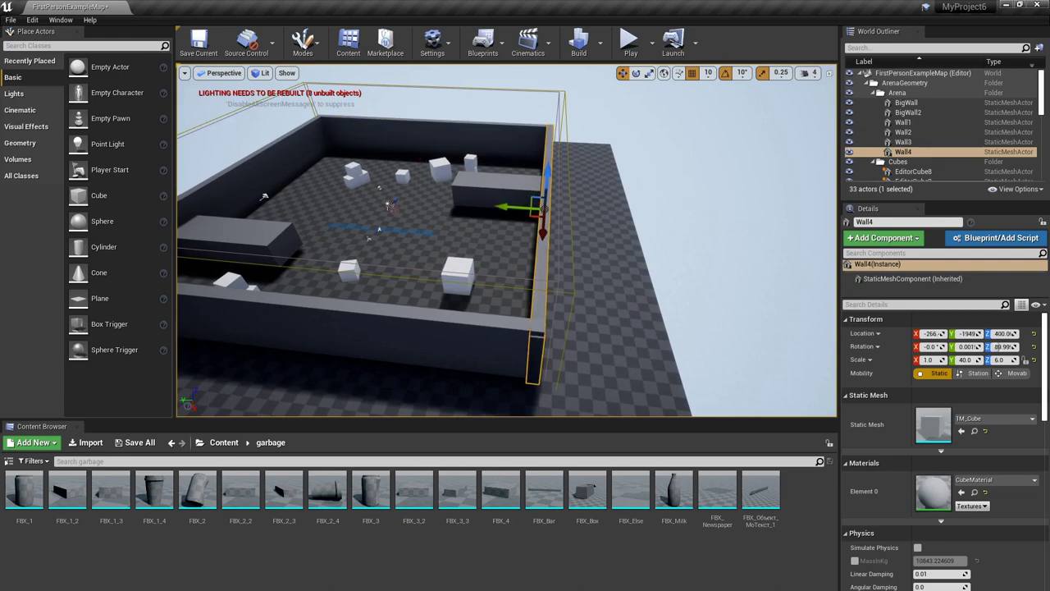
left_click(569, 214)
mouse_move(681, 277)
right_mouse_down()
mouse_move(607, 277)
mouse_move(689, 277)
right_mouse_up()
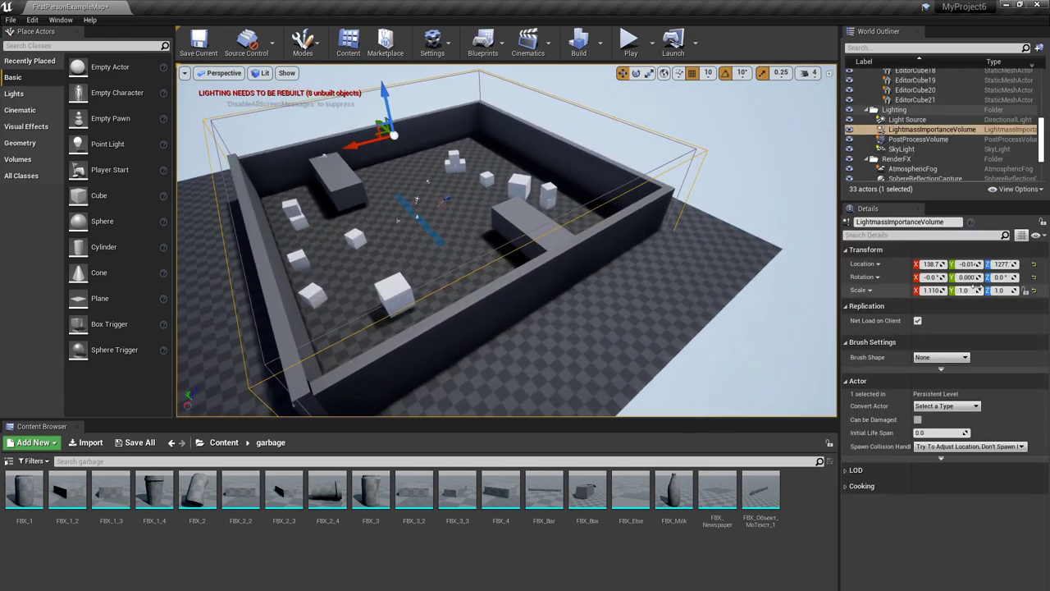
left_click(649, 73)
right_click_drag(452, 238, 557, 238)
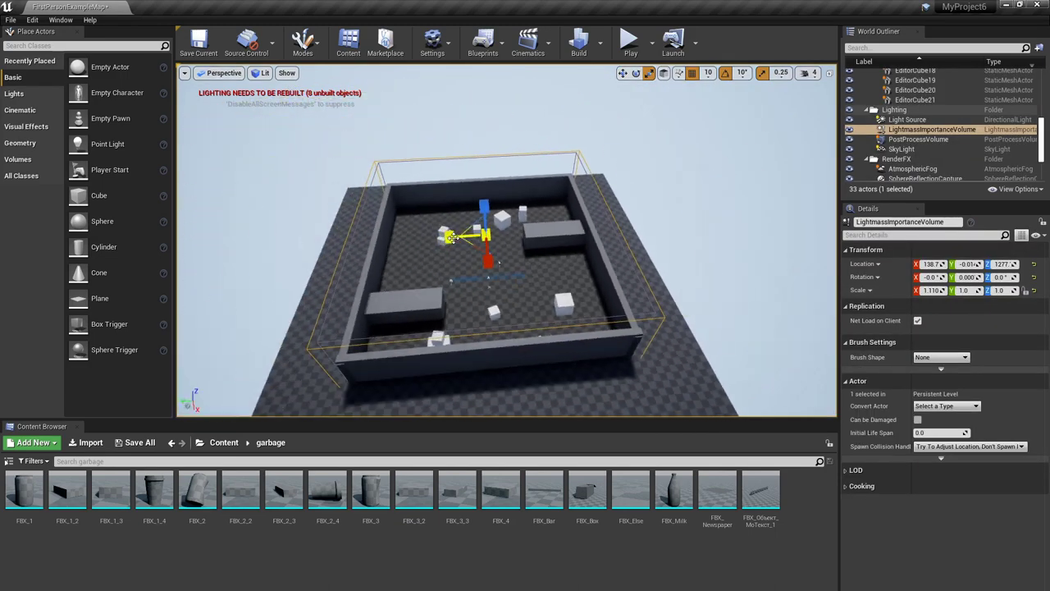
left_click_drag(488, 261, 490, 289)
right_click_drag(490, 271, 664, 270)
left_click_drag(427, 262, 467, 268)
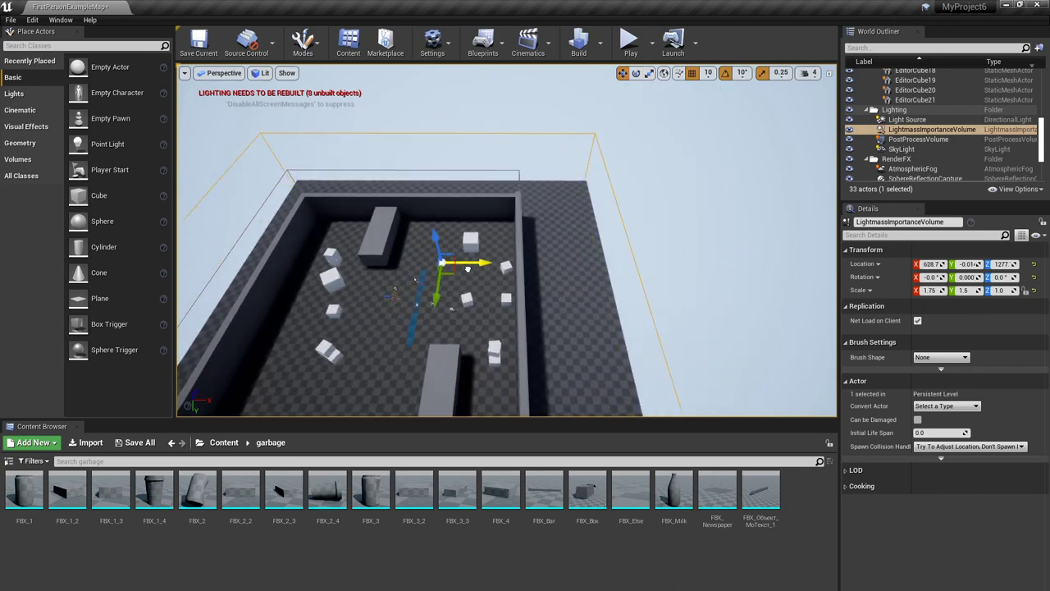
Enlarge the PostProcessVolume to a scale of 32.5 by 32.25 and move it to X about 13.8 around the landscape
left_click(514, 170)
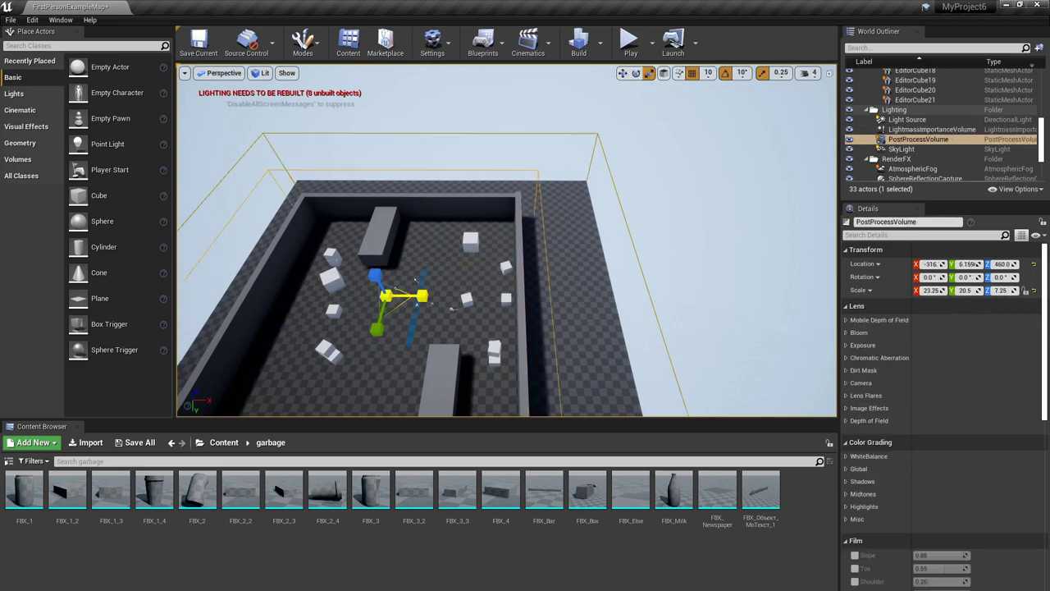
right_click_drag(376, 329, 402, 349)
left_click_drag(465, 234, 490, 225)
left_click(622, 75)
left_click(648, 74)
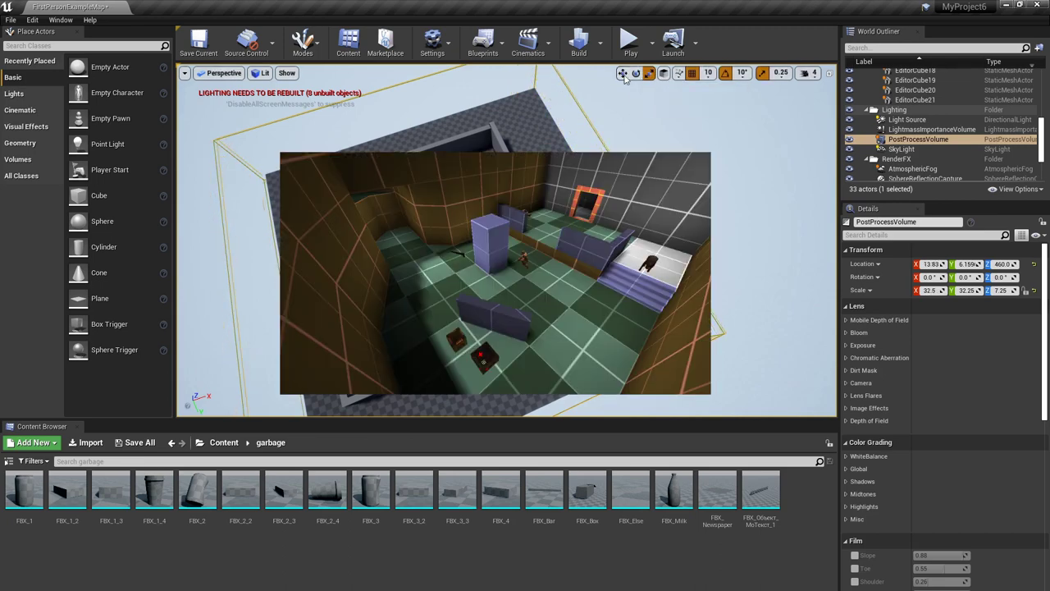
Move Wall1 out to the landscape's edge at X about 3151 and lengthen it along Y
right_click_drag(492, 230, 402, 201)
left_click(533, 193)
left_click_drag(572, 205, 699, 261)
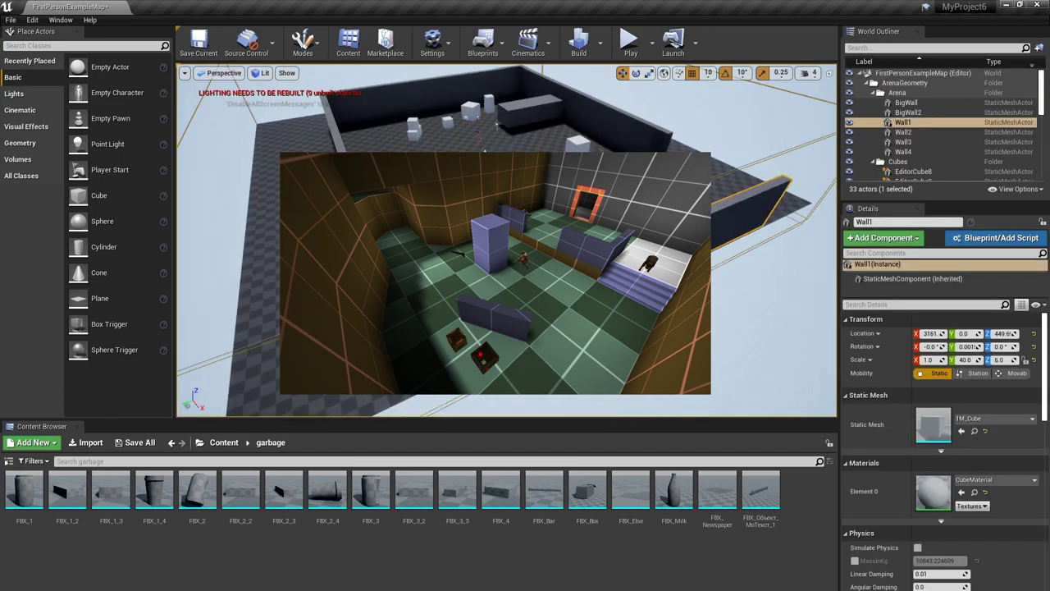
right_click_drag(657, 263, 726, 222)
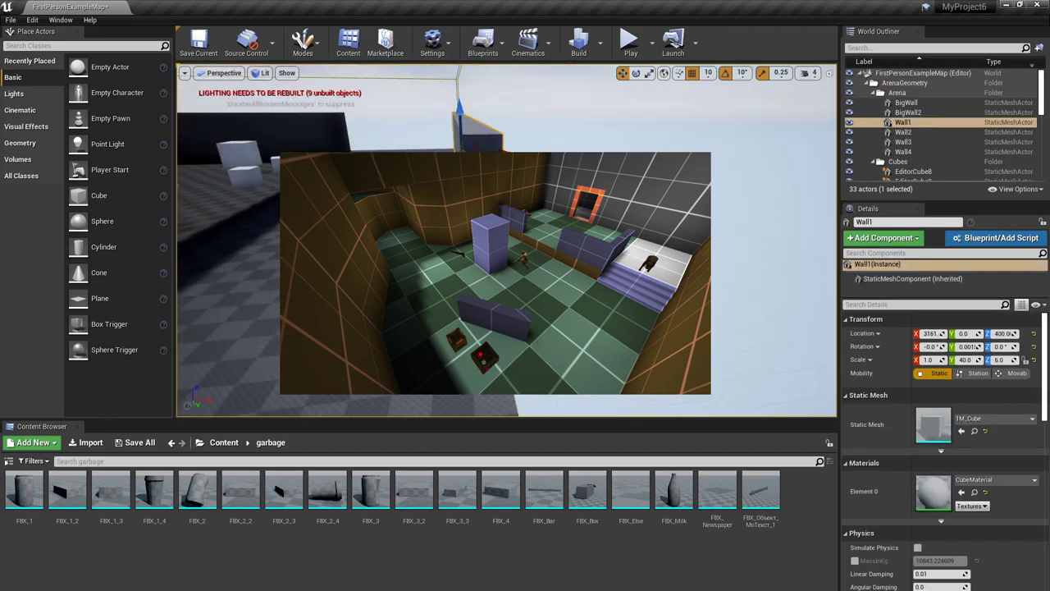
right_click_drag(491, 152, 418, 119)
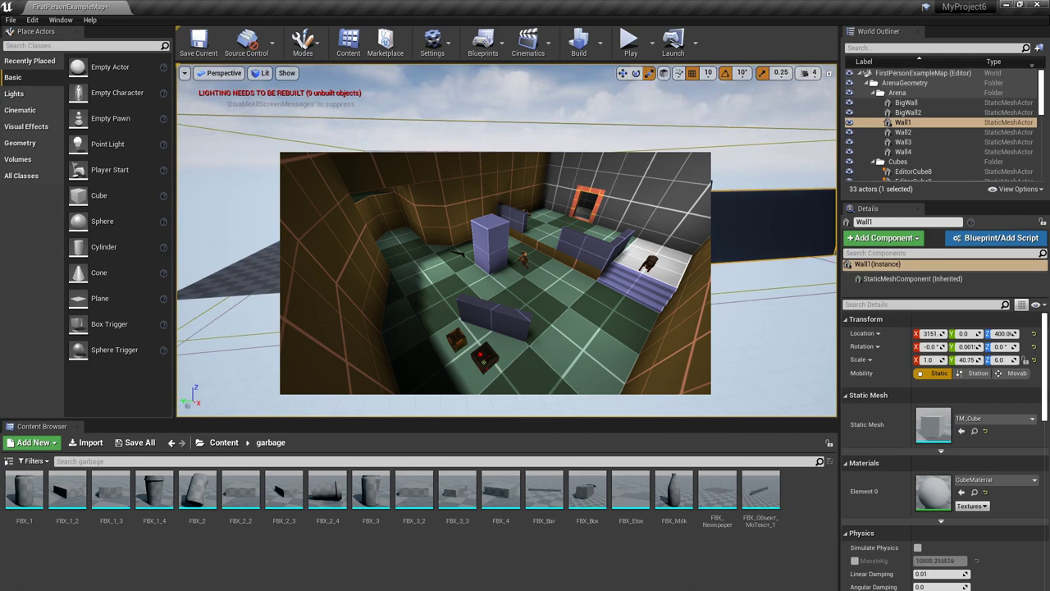
left_click_drag(492, 230, 434, 233)
mouse_move(434, 234)
right_mouse_down()
mouse_move(509, 238)
mouse_move(451, 229)
right_mouse_up()
left_click_drag(434, 234, 430, 234)
right_click_drag(430, 234, 542, 205)
Move Wall3 out to the landscape's edge at Y about 3144 and stretch it to a Y scale of 59.25
left_click(808, 73)
left_click(867, 99)
right_click_drag(771, 164, 763, 176)
right_click_drag(492, 205, 624, 218)
left_click(459, 328)
left_click(623, 73)
left_click_drag(460, 328, 471, 328)
right_click_drag(572, 104, 385, 104)
left_click_drag(495, 262, 468, 262)
mouse_move(468, 263)
right_mouse_down()
mouse_move(386, 262)
mouse_move(468, 254)
right_mouse_up()
left_click_drag(468, 262, 496, 262)
right_click_drag(496, 263, 525, 254)
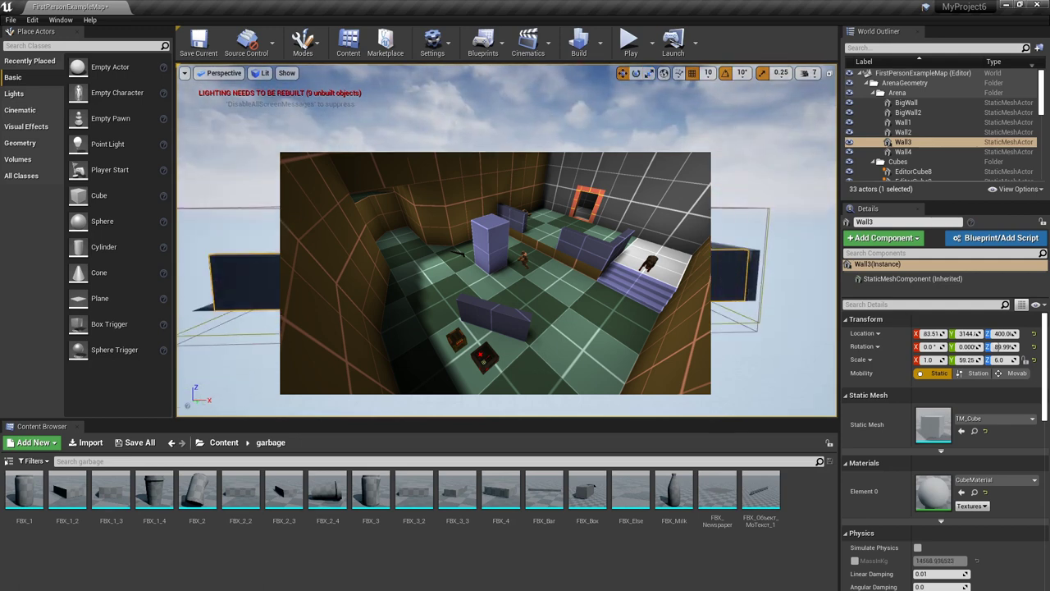
Lengthen Wall3 to a Y scale of 62.5 and shift it along X to about 3.5 to meet the adjoining walls
right_click_drag(496, 262, 459, 279)
left_click_drag(495, 263, 502, 263)
right_click_drag(502, 263, 558, 263)
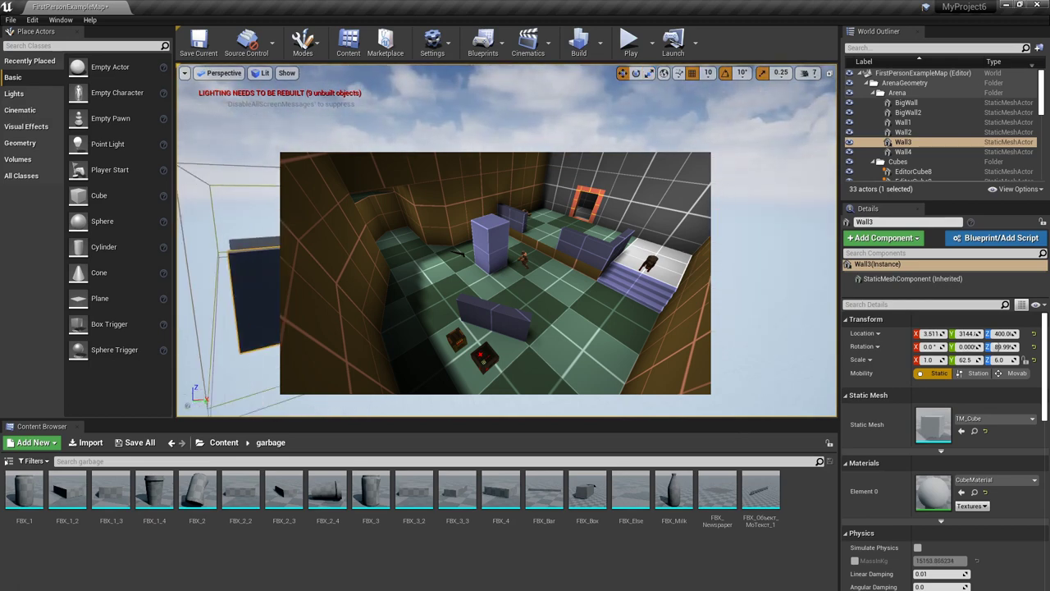
left_click_drag(496, 262, 505, 263)
right_click_drag(505, 262, 447, 246)
Move Wall2 to X about -3049 and Wall4 to Y about -3049, lengthening both to enclose the landscape
left_click(542, 267)
left_click_drag(447, 156, 438, 162)
right_click_drag(438, 161, 393, 180)
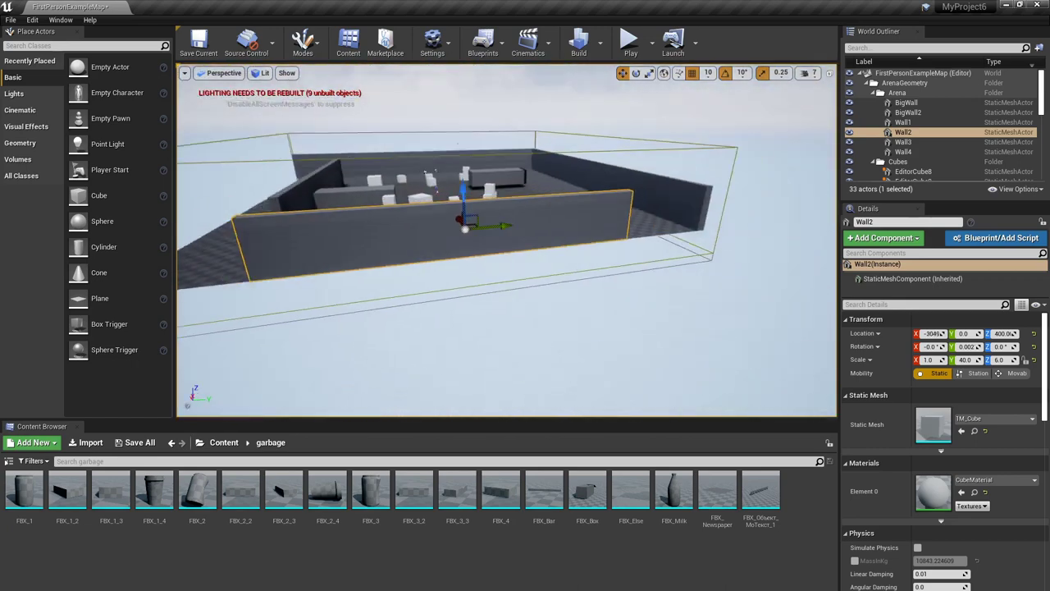
key("r")
right_click_drag(492, 246, 475, 268)
mouse_move(475, 268)
left_mouse_down()
mouse_move(491, 267)
mouse_move(479, 268)
left_mouse_up()
right_click_drag(478, 268, 370, 321)
left_click(410, 261)
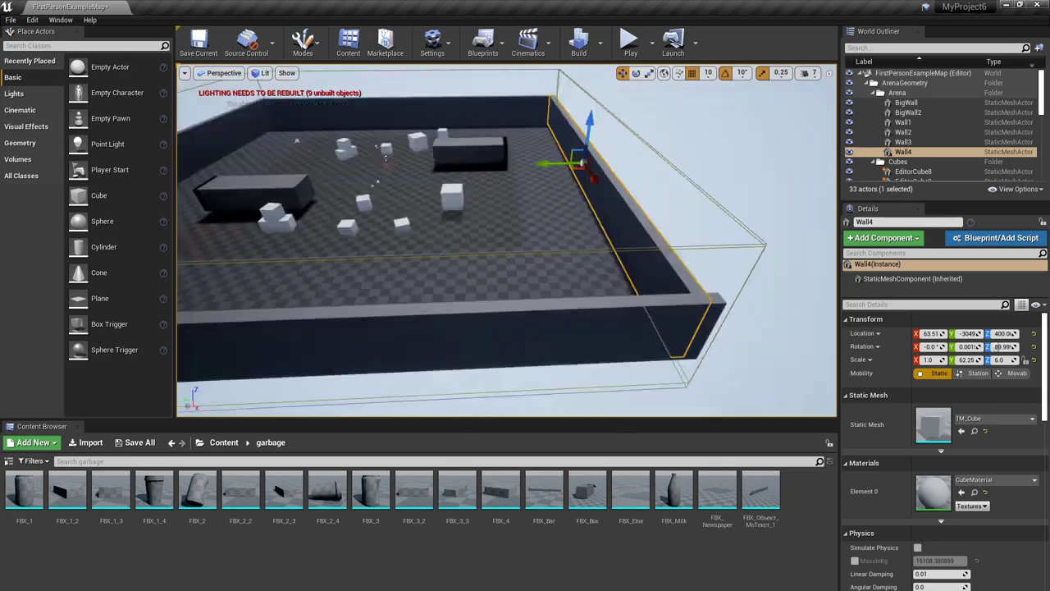
Place the FirstPersonCharacter on top of the block set against the arena wall
right_click_drag(492, 311, 542, 353)
left_click(492, 307)
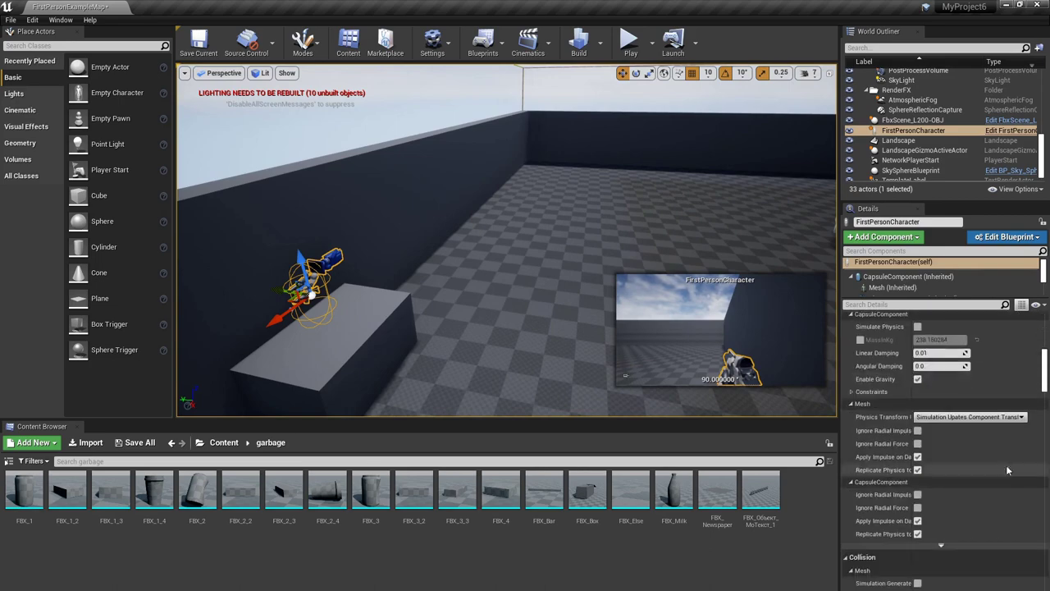
scroll(956, 545, "up", 10)
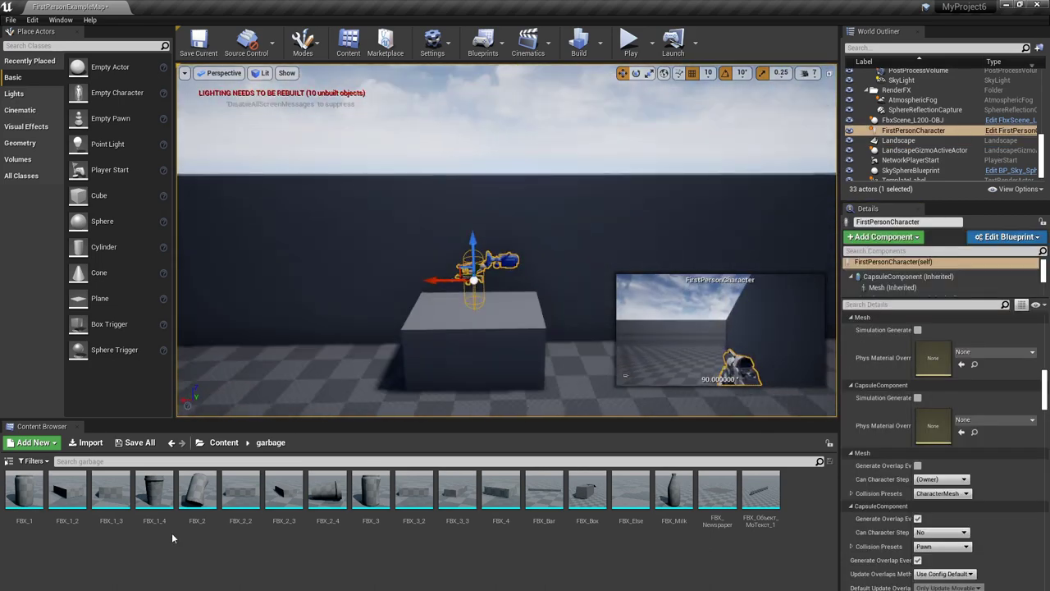
Place the Wall_Door_400x300 mesh from StarterContent's Architecture folder on the block in front of the character
left_click(224, 442)
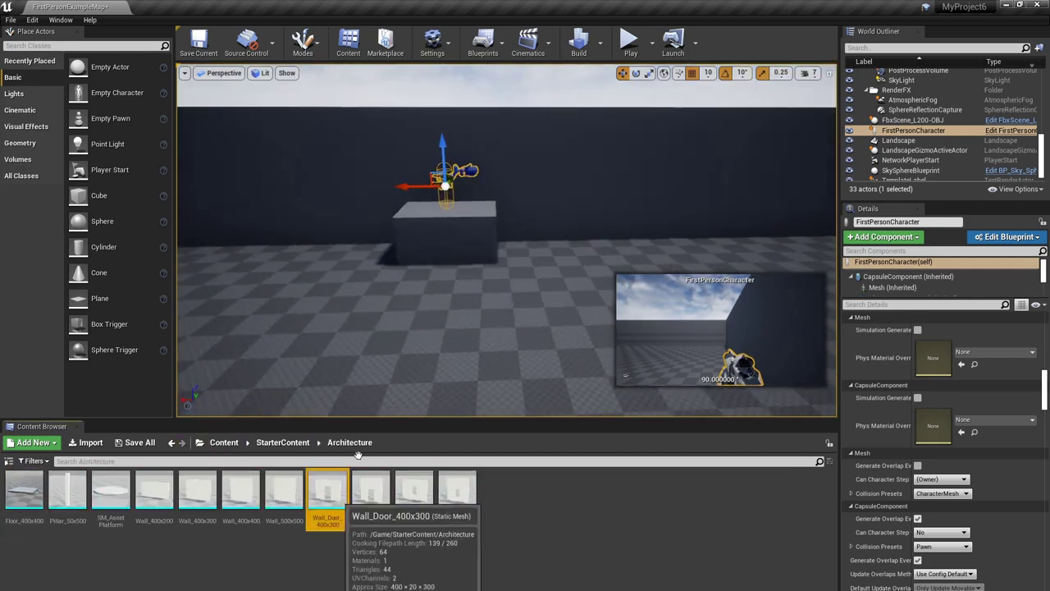
left_click_drag(328, 490, 439, 324)
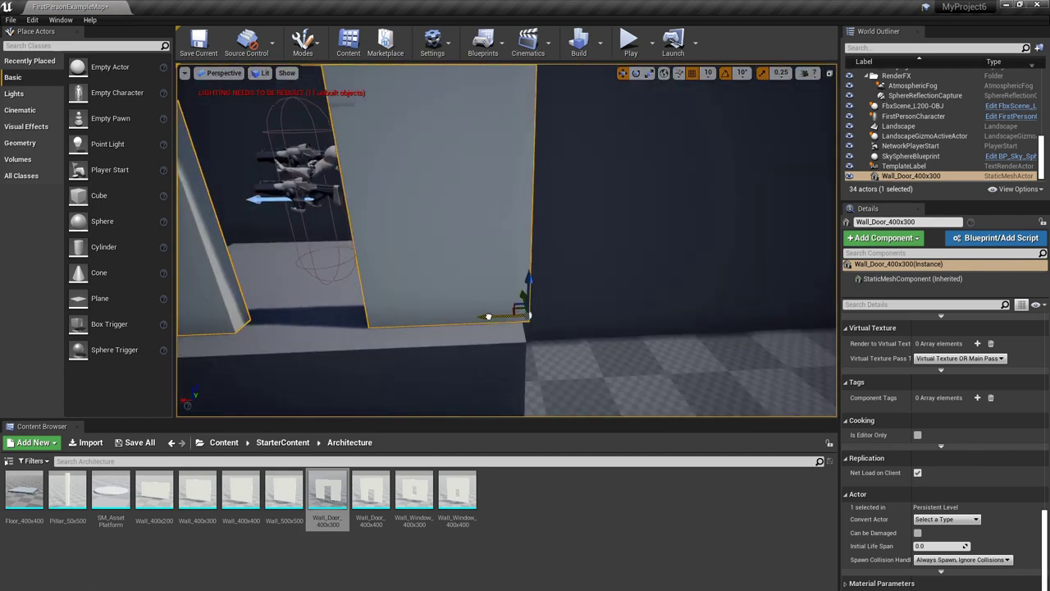
scroll(925, 421, "up", 15)
mouse_move(499, 318)
left_mouse_down()
mouse_move(487, 319)
mouse_move(497, 318)
left_mouse_up()
Align the door wall with the block's edge, and set the scale snap to 1 and the grid snap to 5
left_click(783, 74)
left_click(777, 143)
left_click_drag(497, 317, 493, 318)
left_click(779, 73)
left_click(780, 107)
left_click(716, 75)
left_click(724, 107)
key("s")
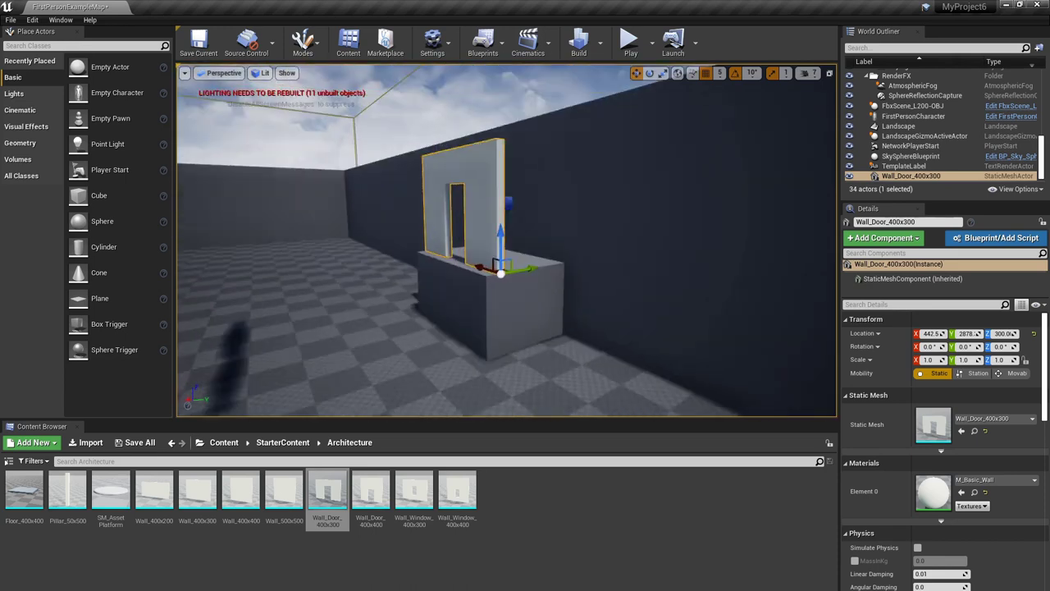